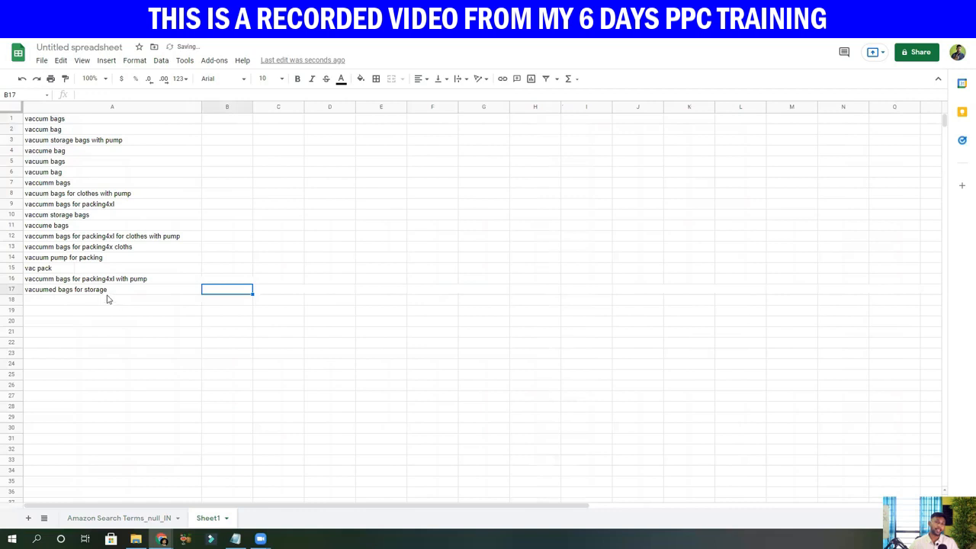
Widen column A of the keyword list in Sheet1
drag(107, 296, 76, 124)
click(215, 197)
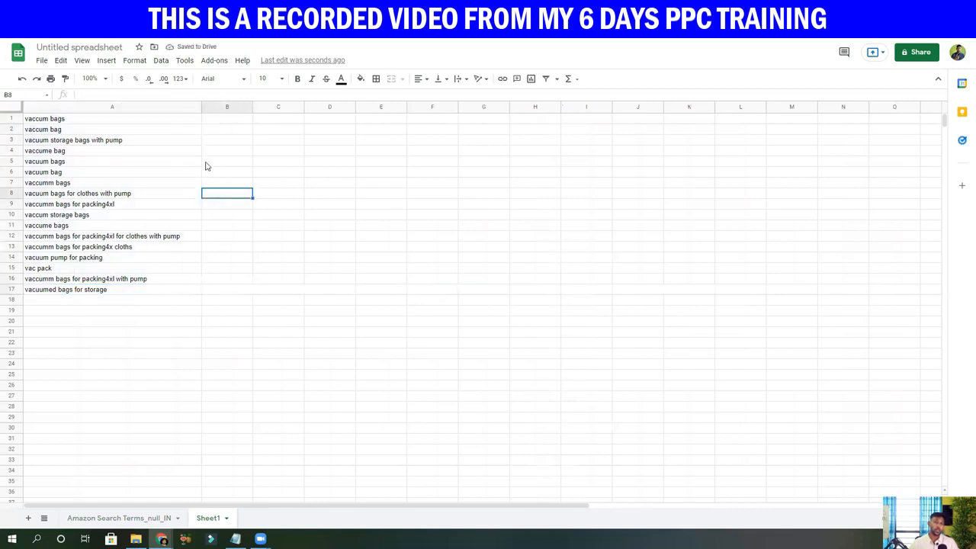
click(203, 106)
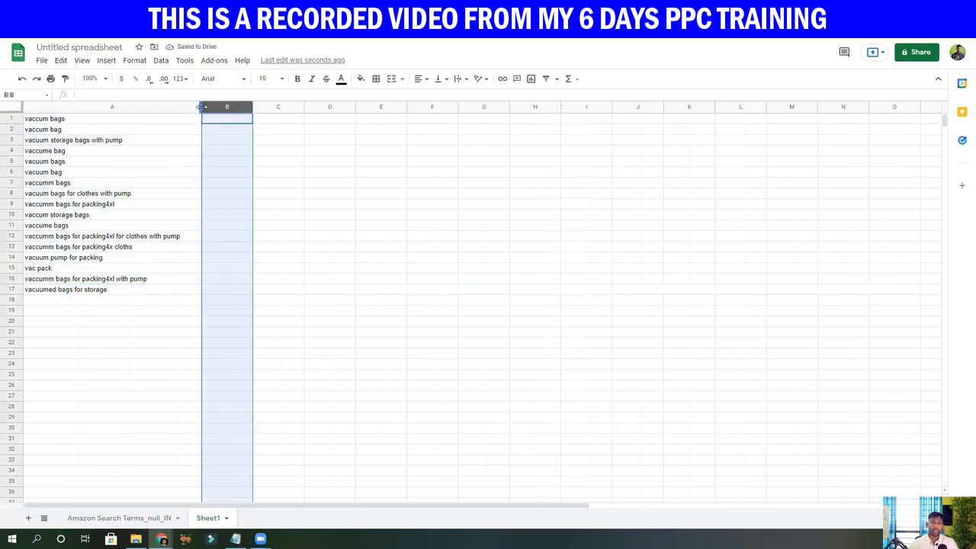
drag(199, 107, 279, 107)
click(328, 152)
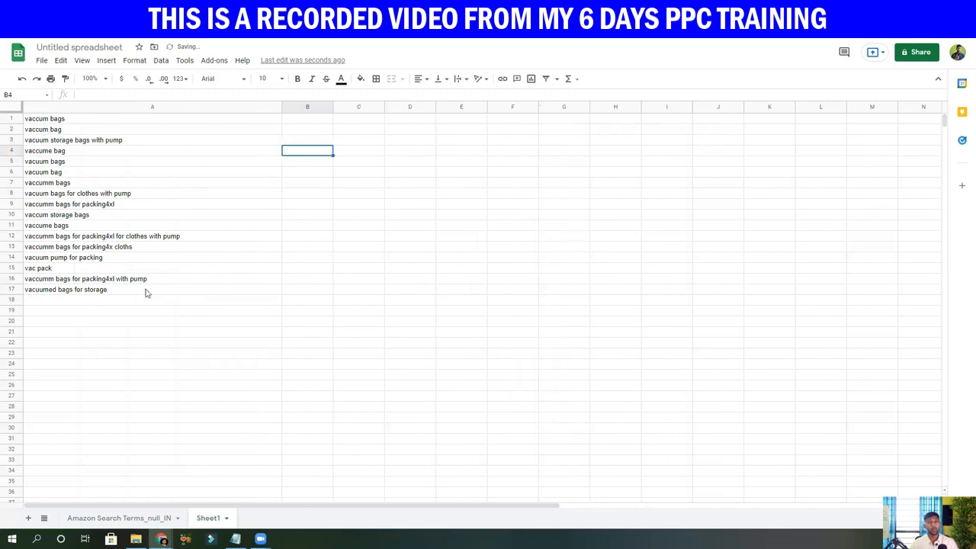
Examine the vacuum bag search terms listed in cells A1 to A17
drag(144, 289, 97, 124)
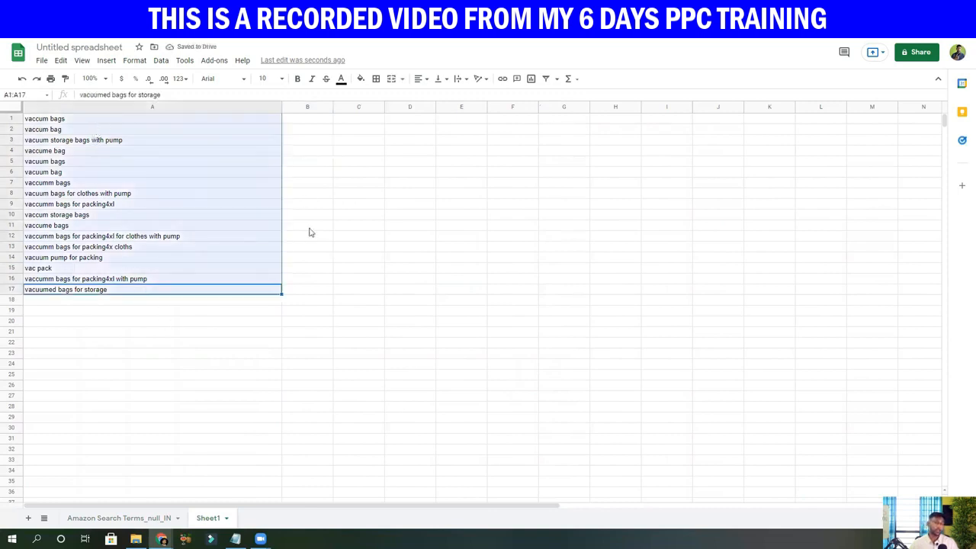
click(360, 227)
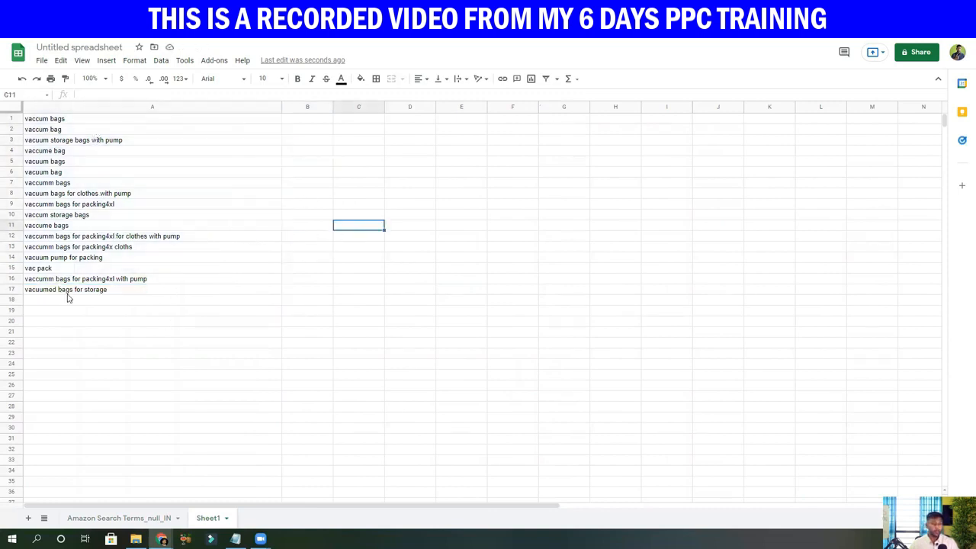
click(77, 183)
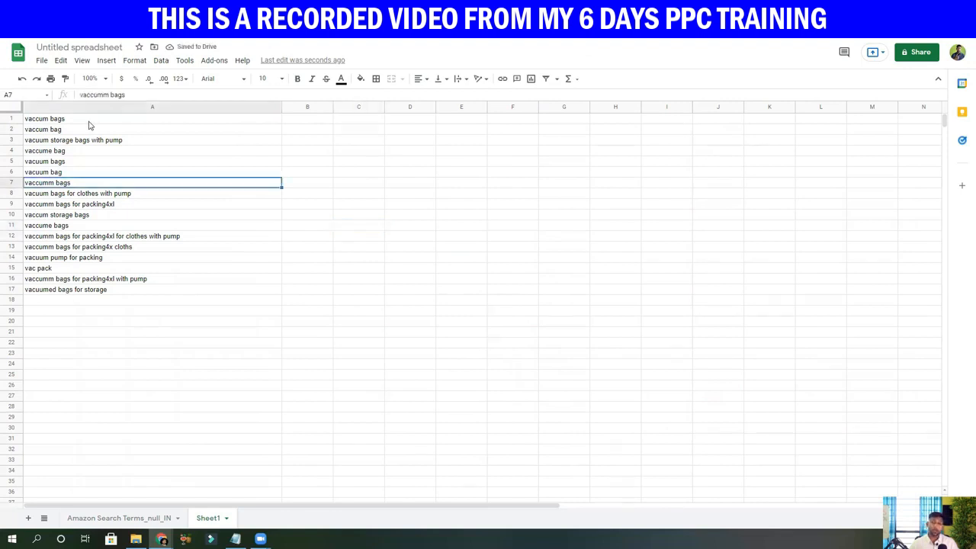
drag(87, 122, 112, 292)
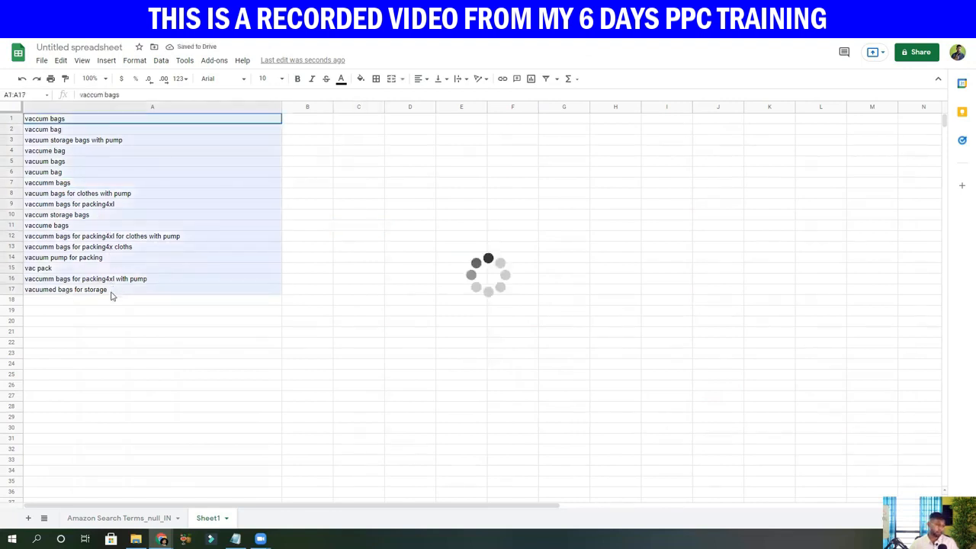
click(392, 187)
drag(109, 122, 115, 289)
drag(315, 126, 226, 290)
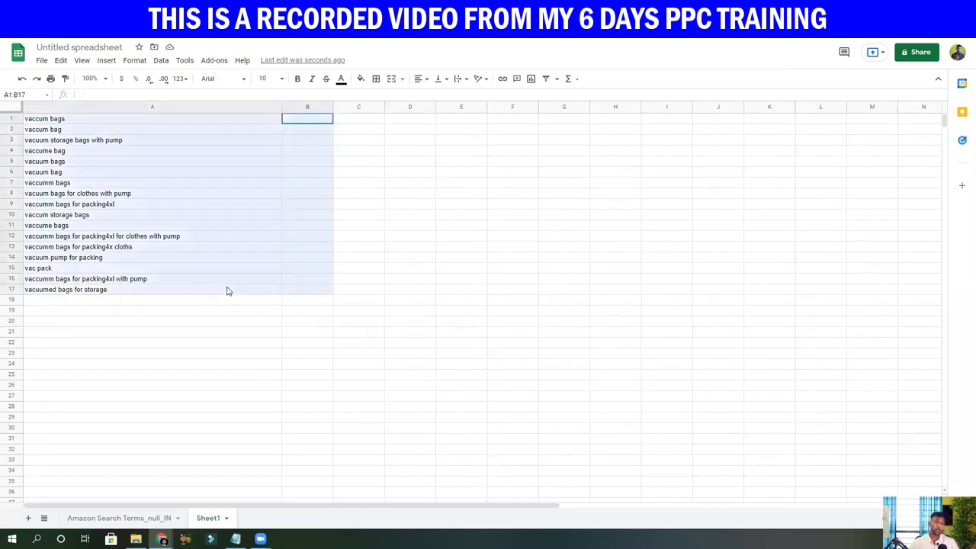
click(89, 122)
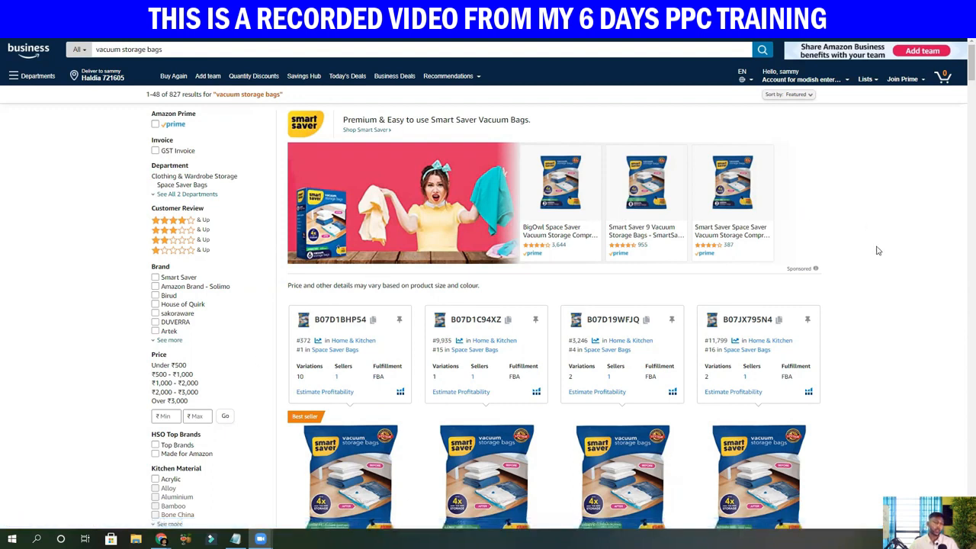
Switch to the Amazon search results and examine the products listed for "vacuum storage bags"
drag(96, 49, 173, 59)
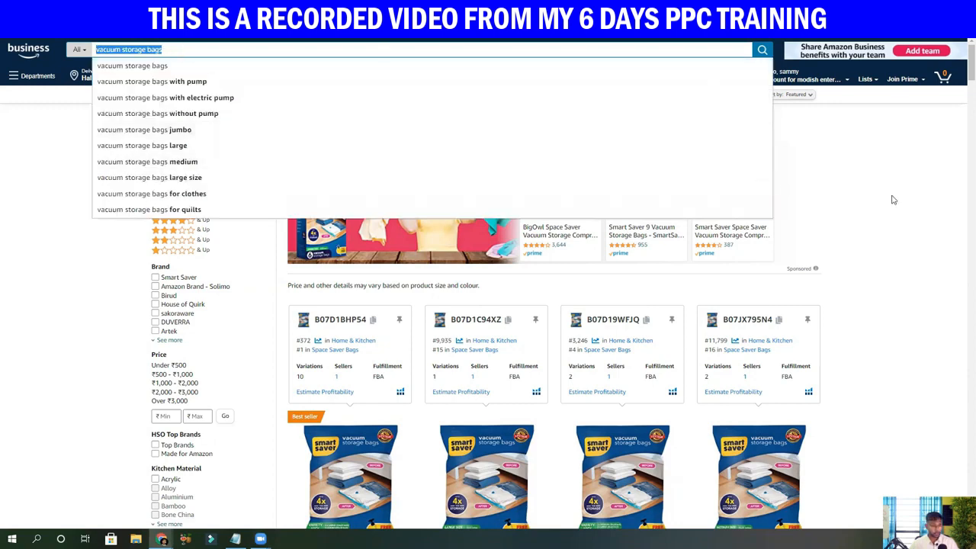
click(893, 199)
scroll(896, 326, down, 2)
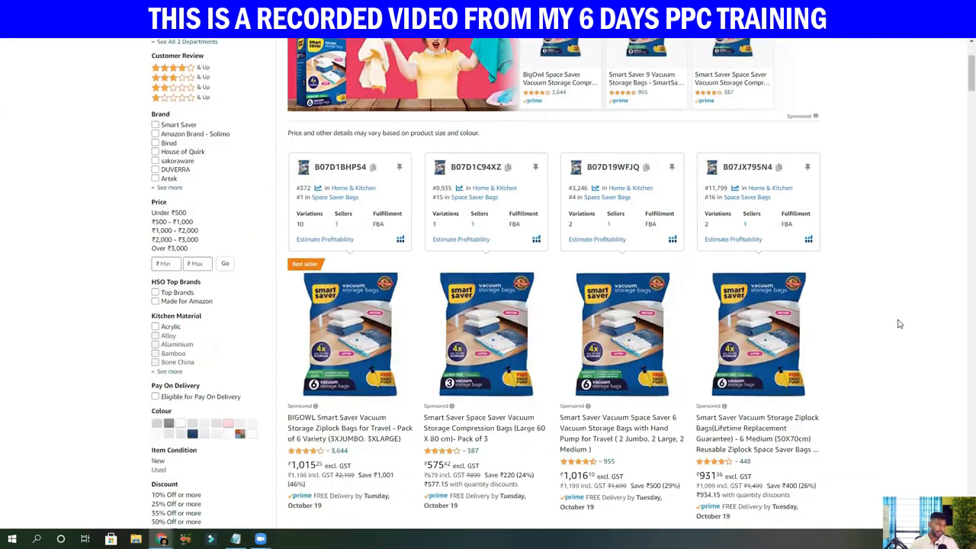
scroll(899, 324, down, 1)
Bring up the Notepad list of ASINs over the Amazon results and compare it with the listed products' ASINs
key(alt+Tab)
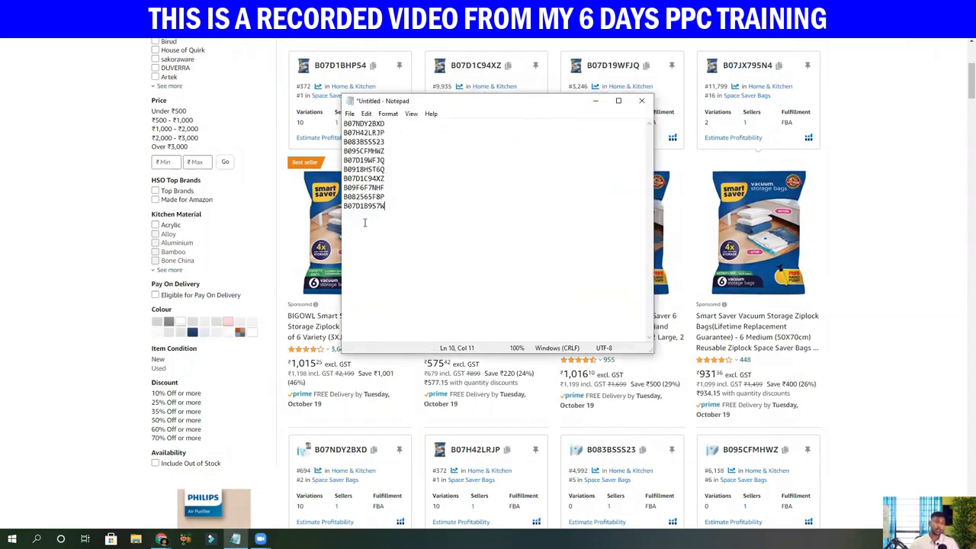
drag(465, 104, 760, 406)
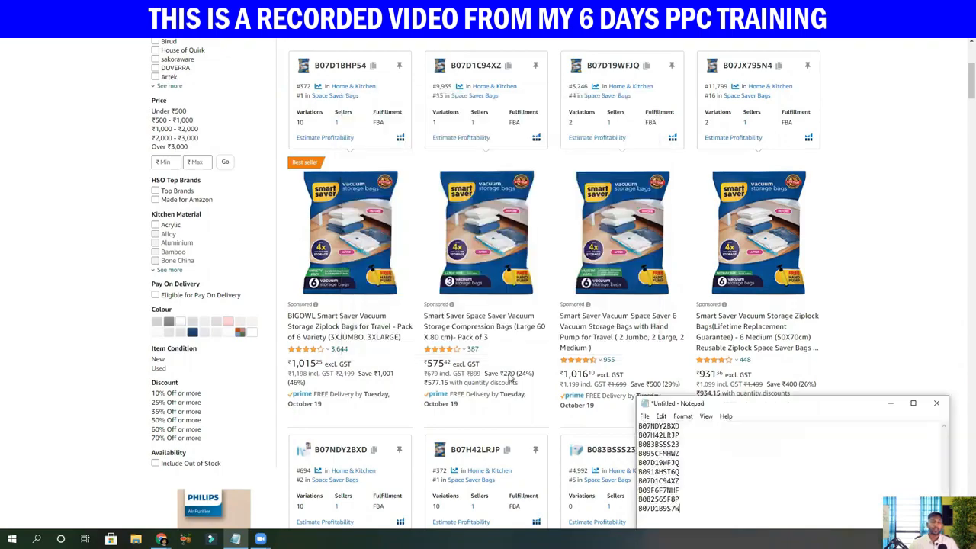
scroll(438, 326, down, 3)
scroll(338, 239, down, 3)
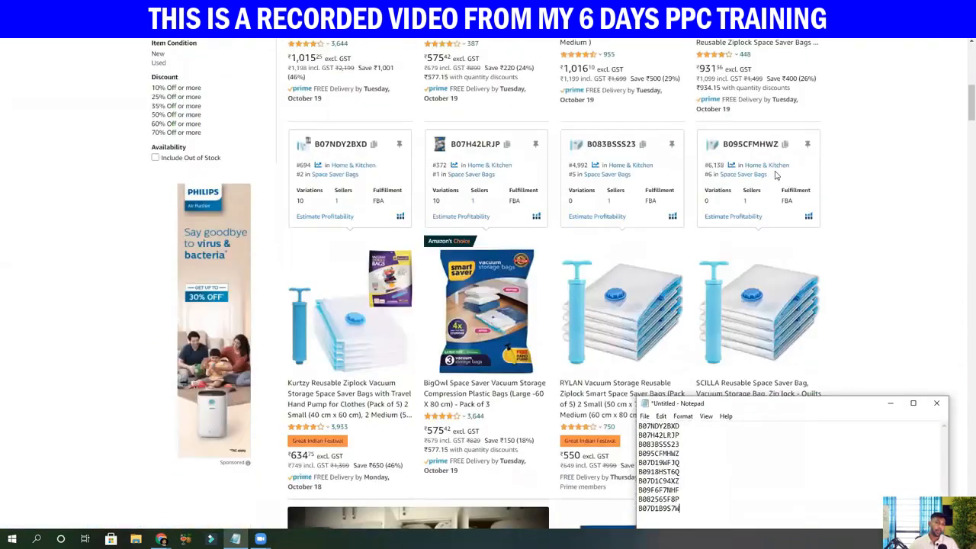
scroll(336, 208, down, 10)
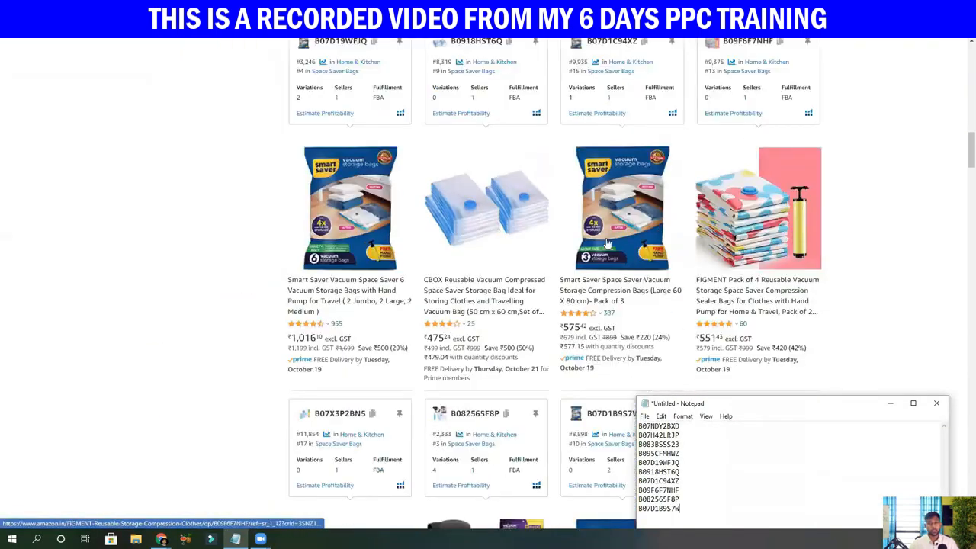
scroll(873, 236, down, 5)
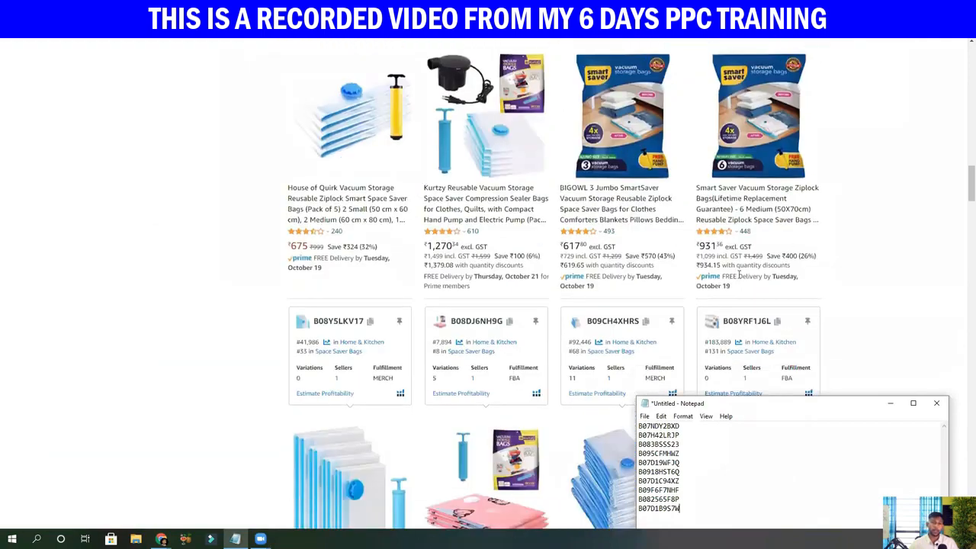
scroll(705, 297, down, 1)
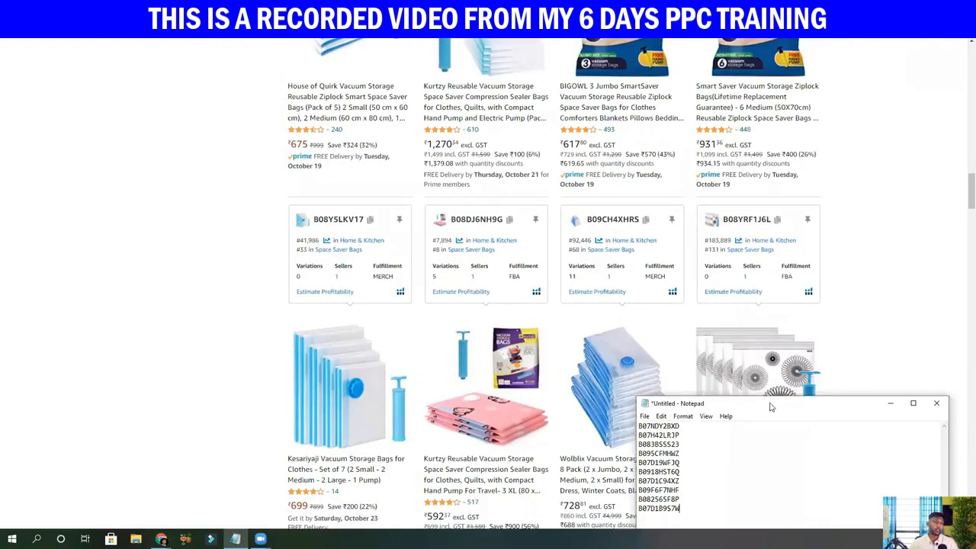
drag(773, 406, 698, 215)
drag(629, 326, 546, 195)
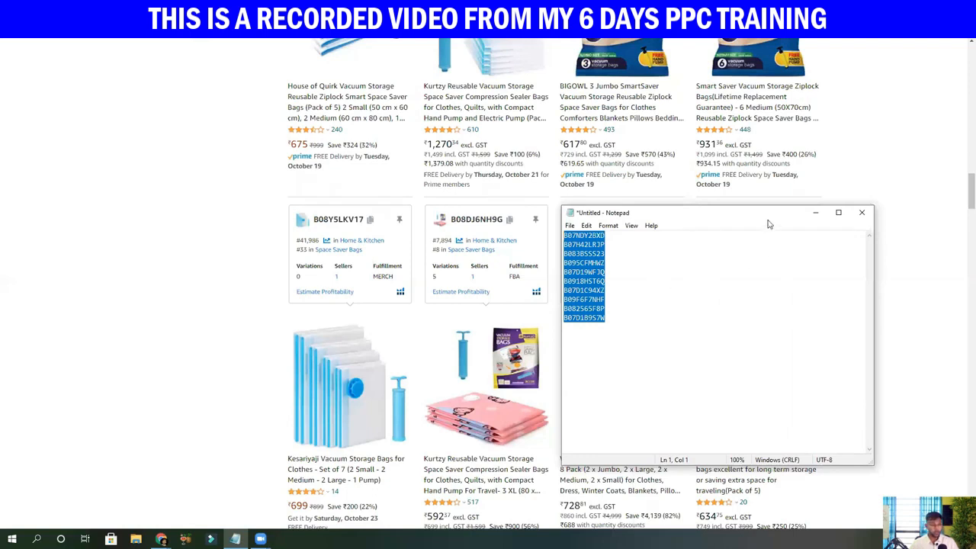
Switch to the Helium 10 Cerebro reverse ASIN lookup page and reload it
click(46, 9)
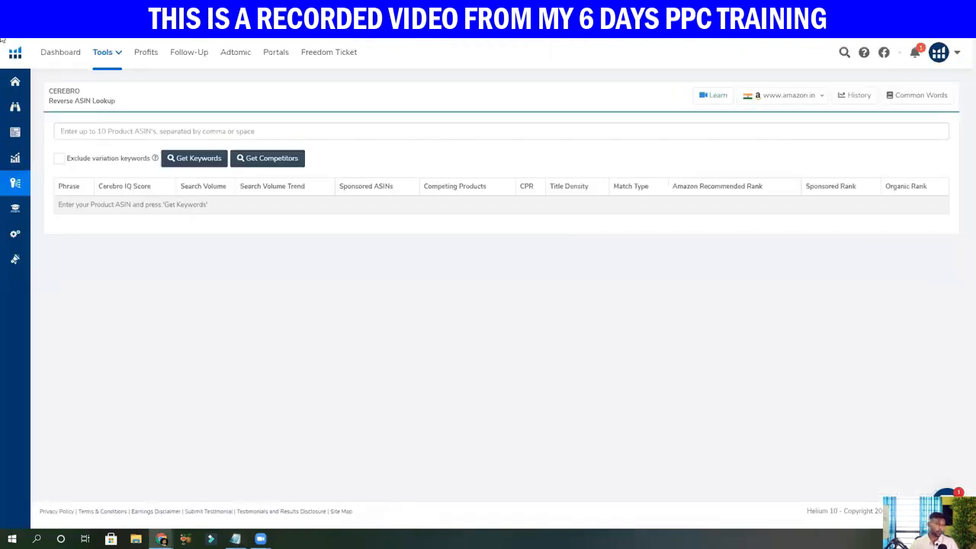
click(43, 29)
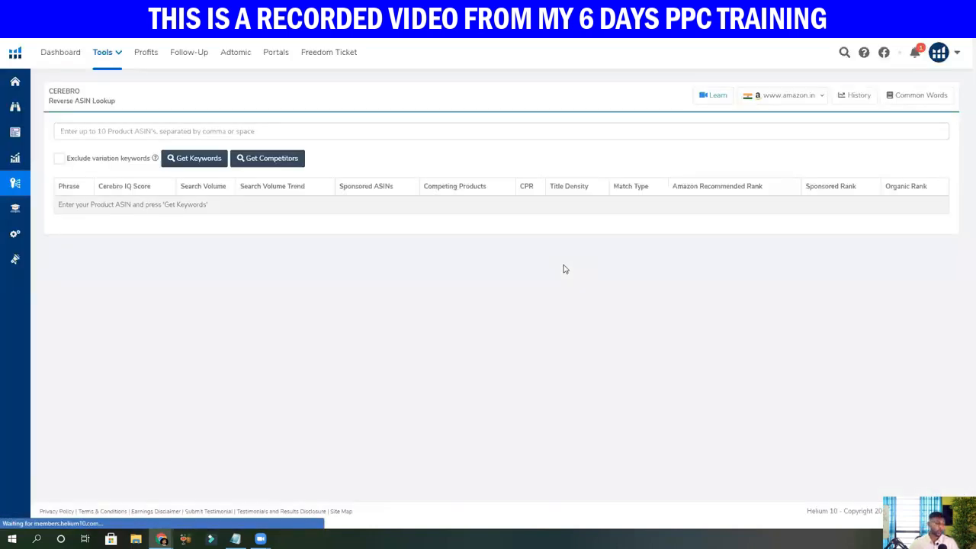
mouse_move(508, 191)
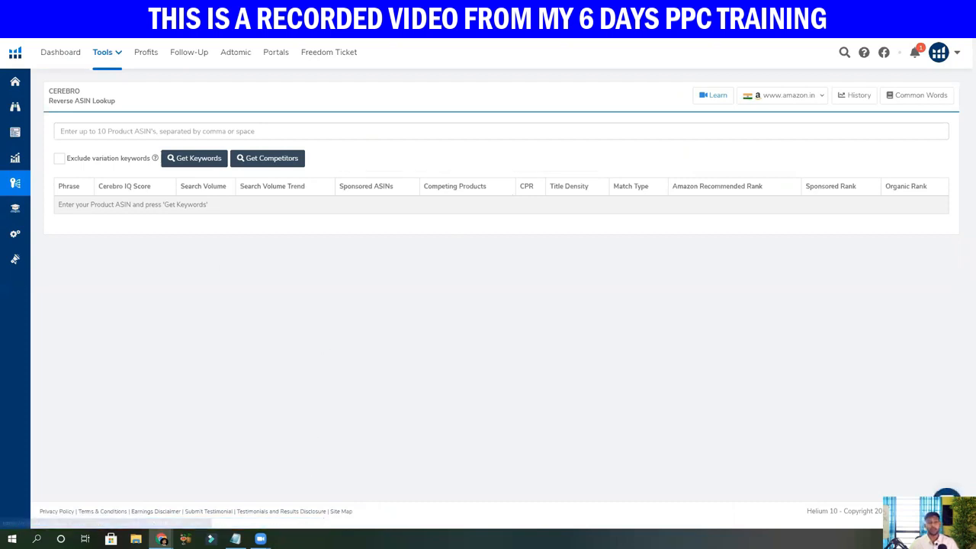
Copy the first ASIN, B07NDY2BXD, from the Notepad list and add it to the Cerebro product ASIN field
click(235, 538)
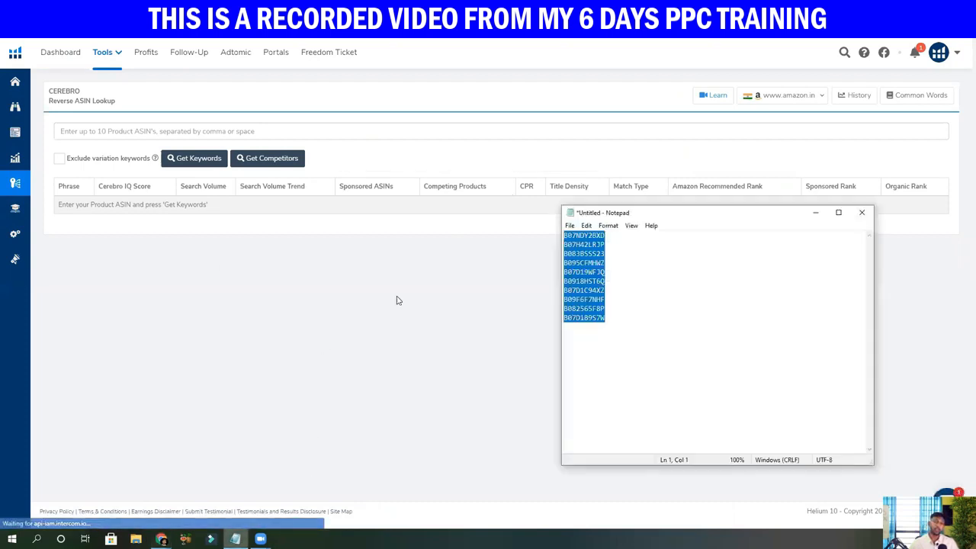
click(614, 262)
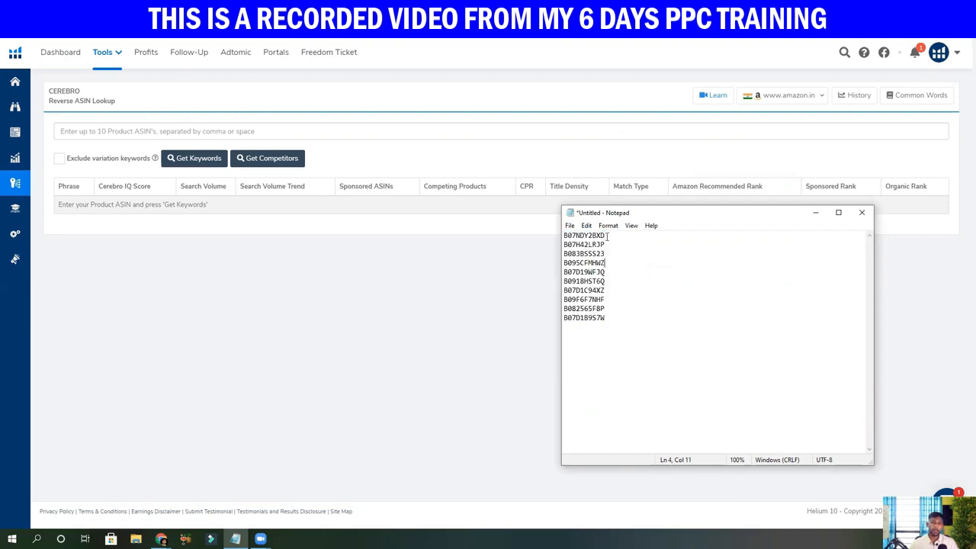
drag(606, 237, 563, 237)
key(ctrl+c)
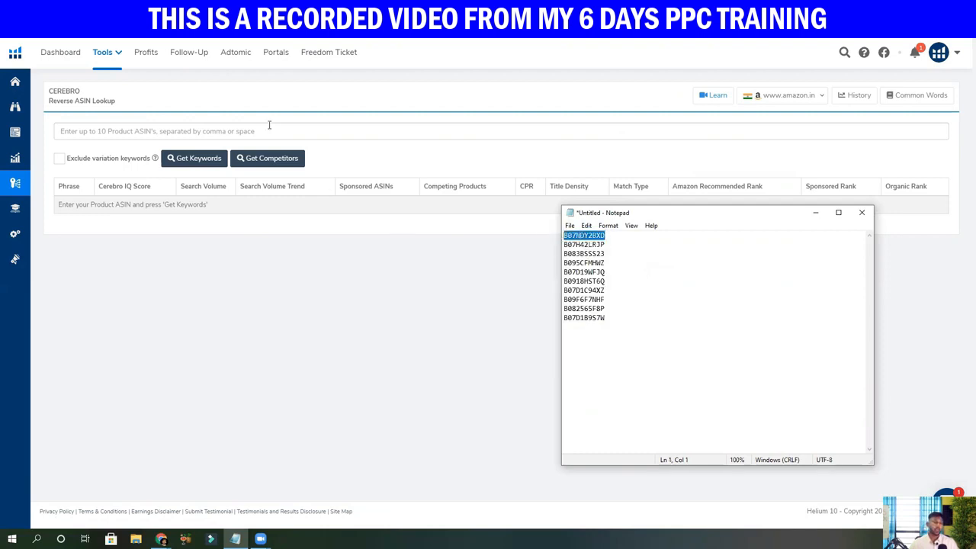
click(269, 125)
key(ctrl+v)
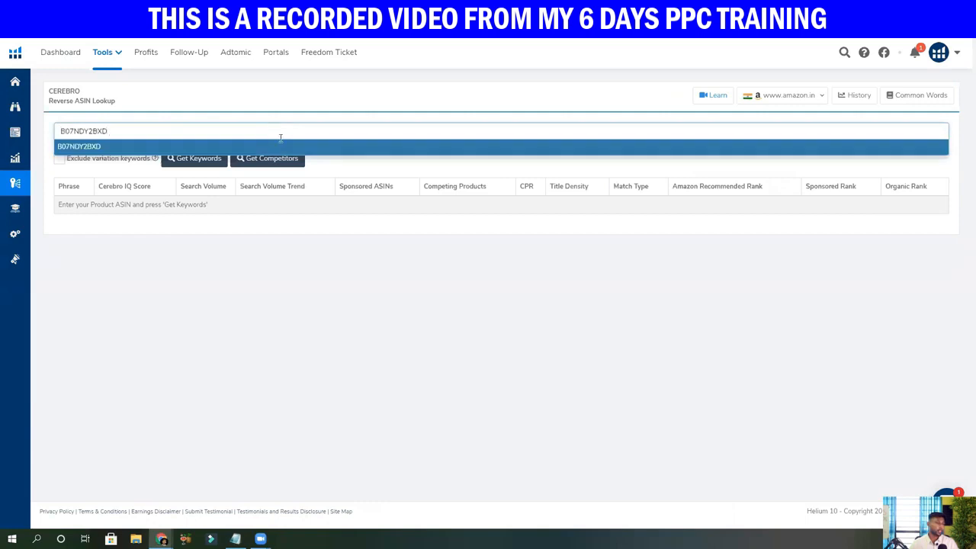
key(Return)
Copy the second ASIN, B07H42LRJP, from Notepad and add it to the Cerebro lookup
click(235, 538)
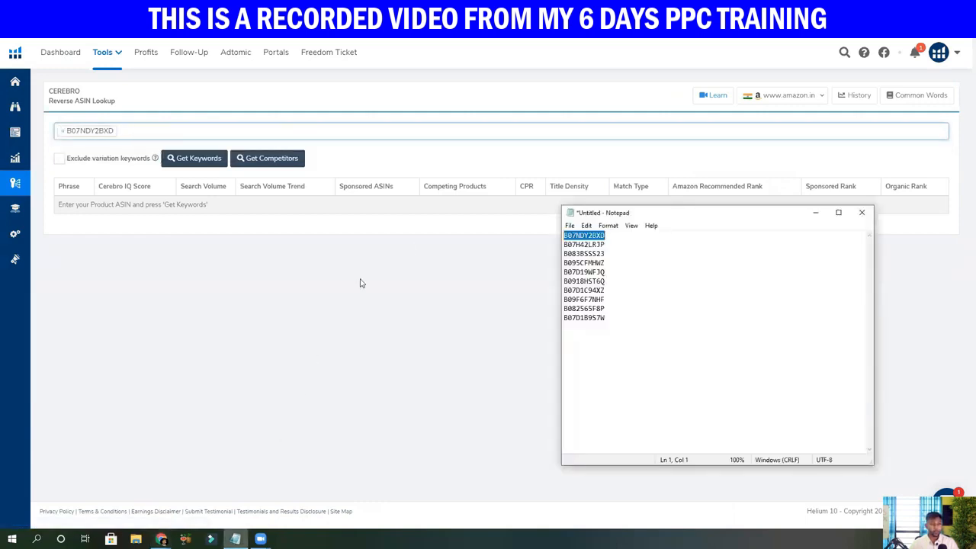
drag(614, 245, 558, 245)
key(ctrl+c)
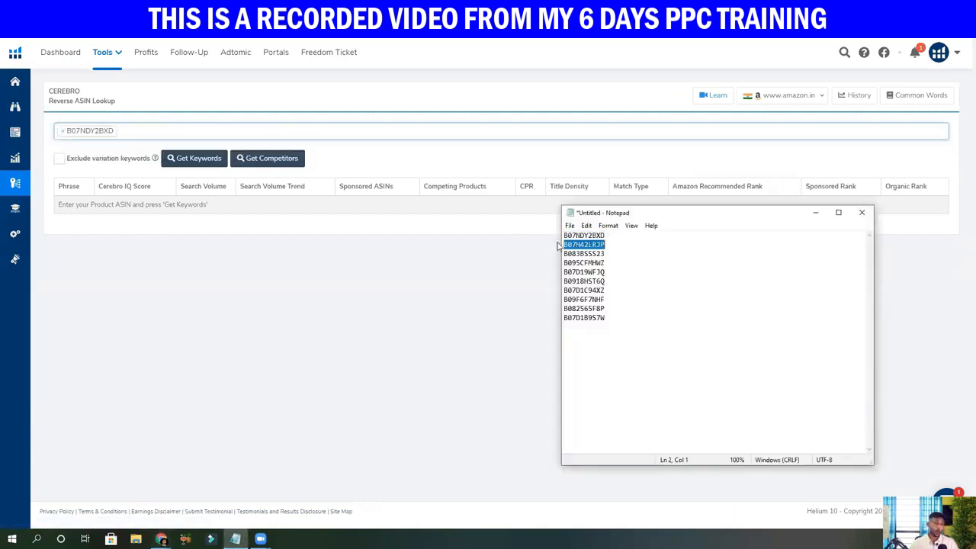
click(254, 126)
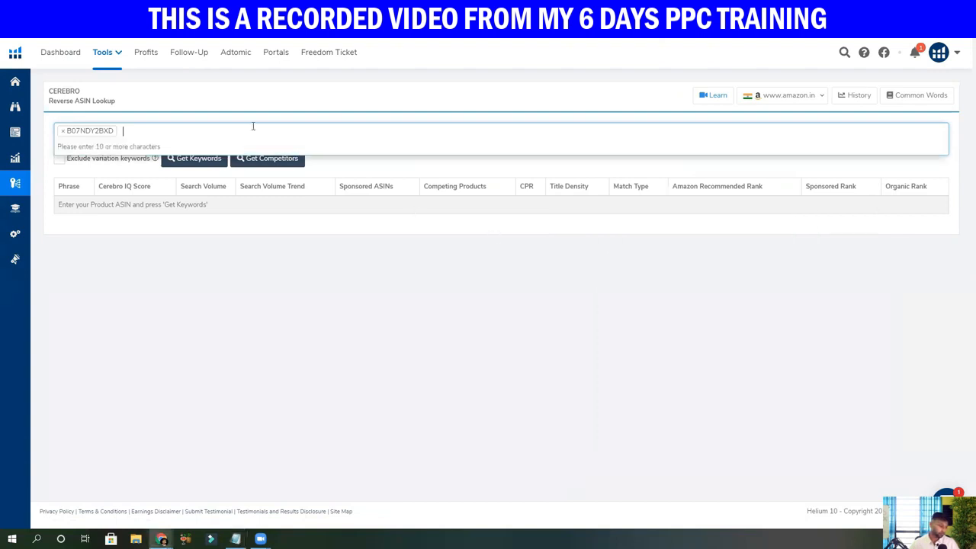
key(ctrl+v)
key(Return)
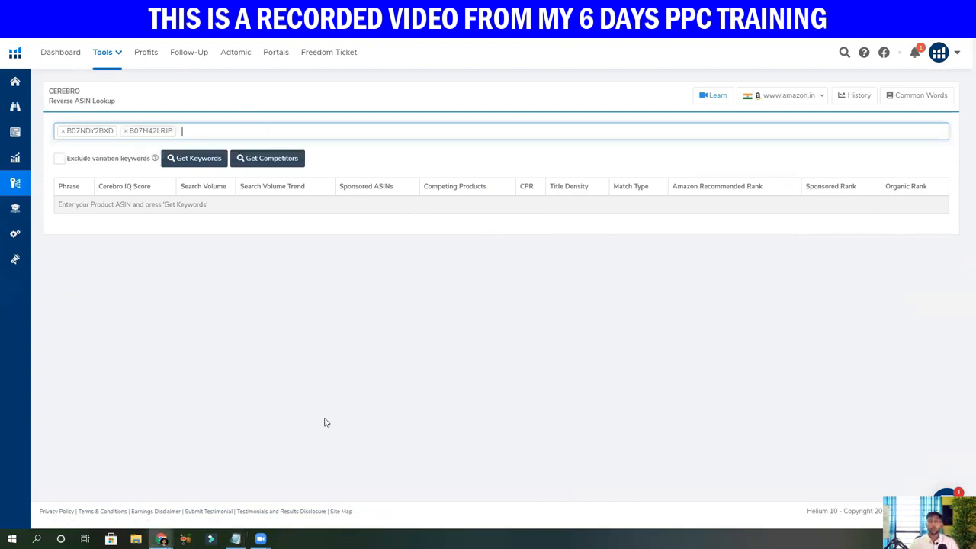
Copy the third ASIN, B083BSSS23, from Notepad and add it to the Cerebro lookup
click(235, 539)
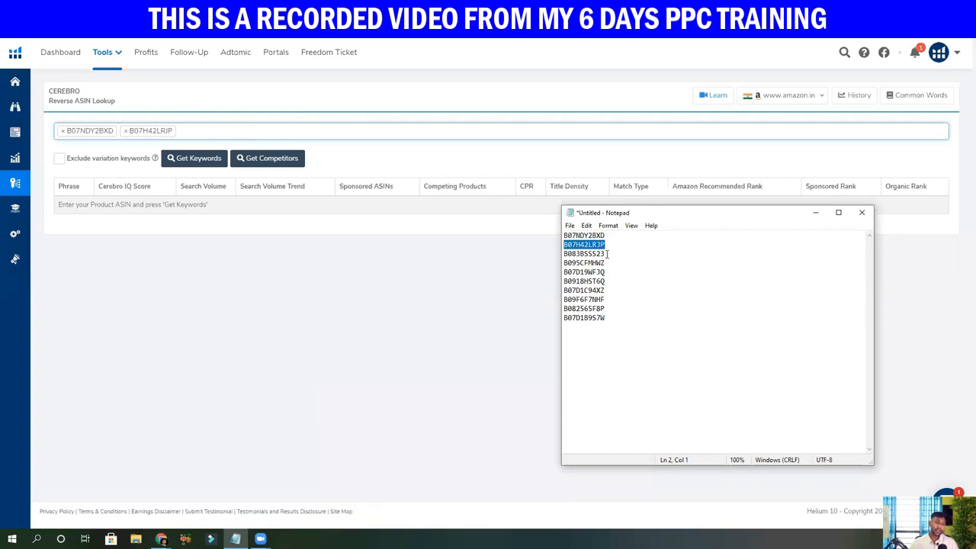
drag(608, 254, 548, 252)
key(ctrl+c)
click(261, 130)
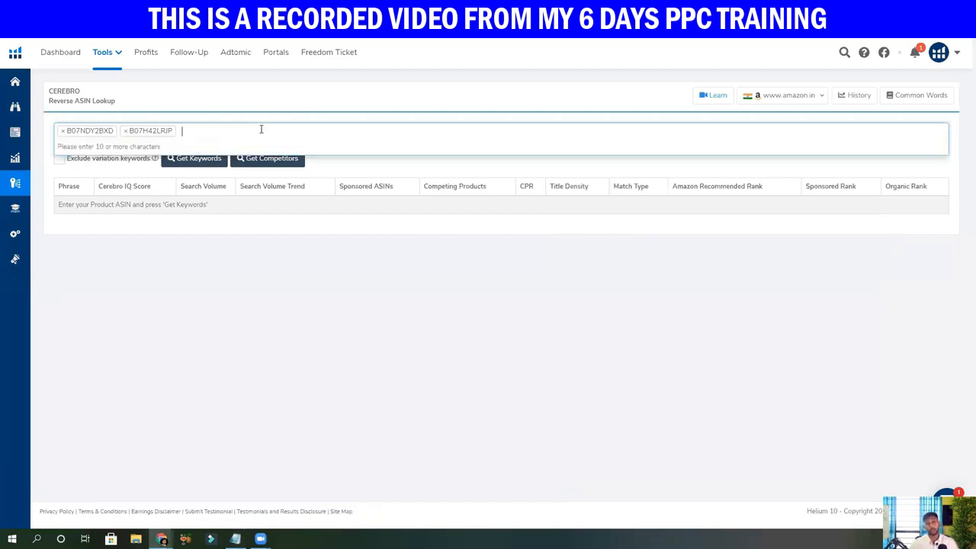
key(ctrl+v)
key(Return)
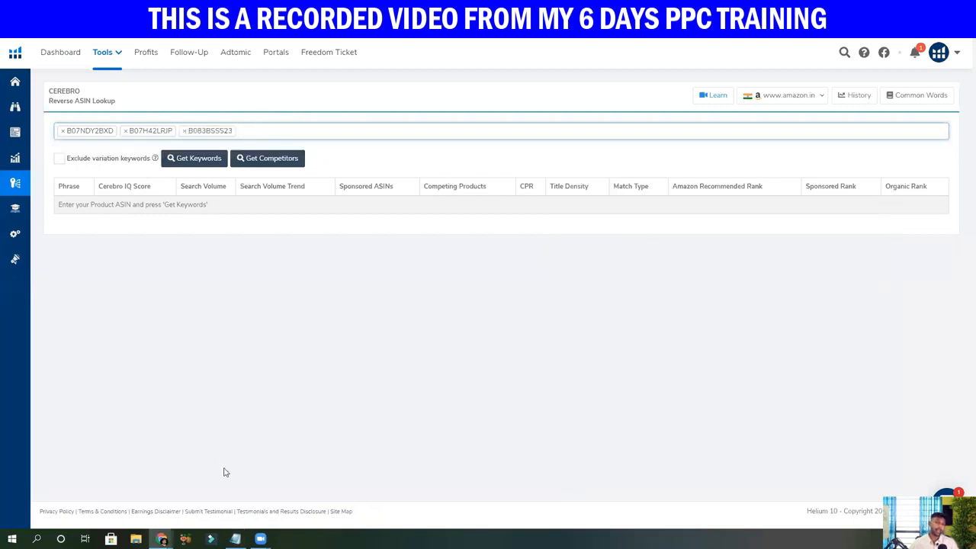
Copy the fourth ASIN, B095CFMHWZ, from Notepad and add it to the Cerebro lookup
click(235, 539)
drag(605, 263, 542, 262)
key(ctrl+c)
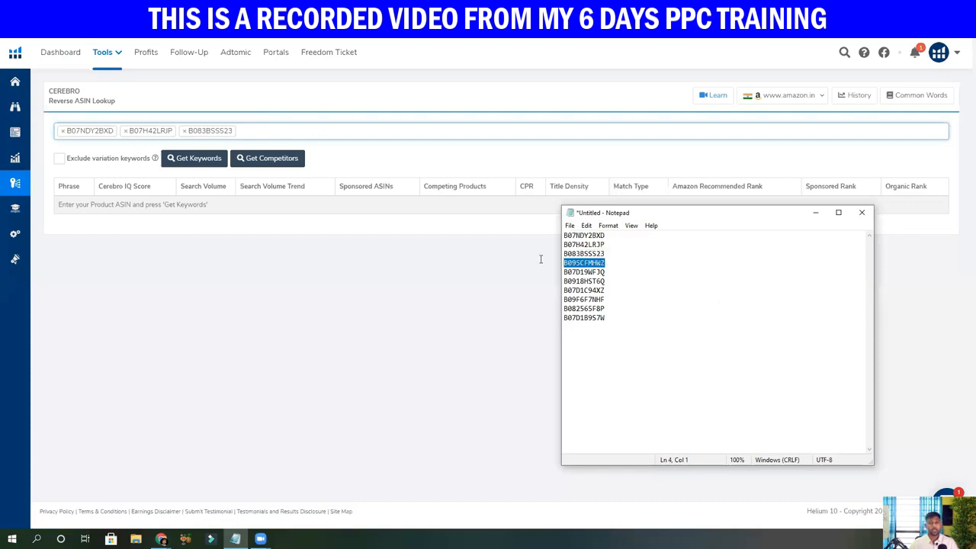
click(283, 131)
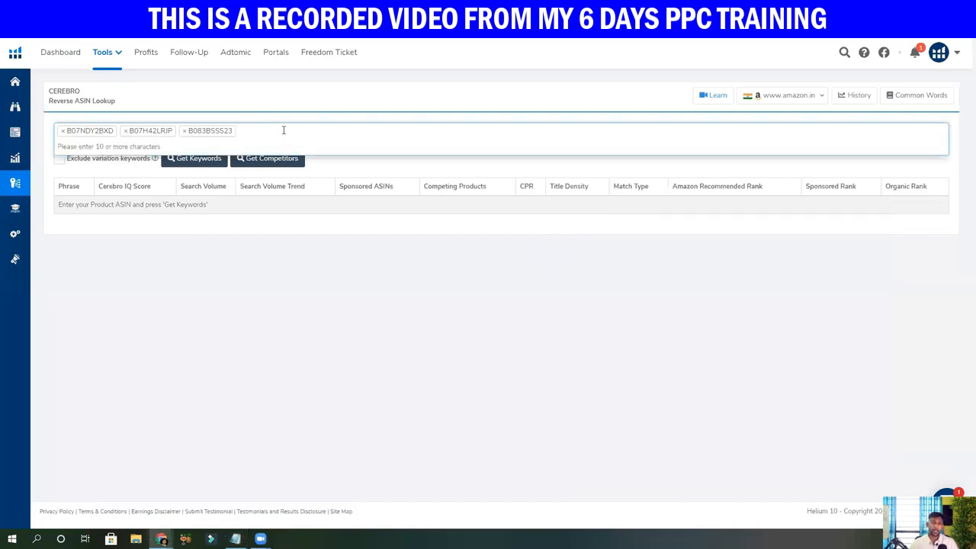
key(ctrl+v)
key(Return)
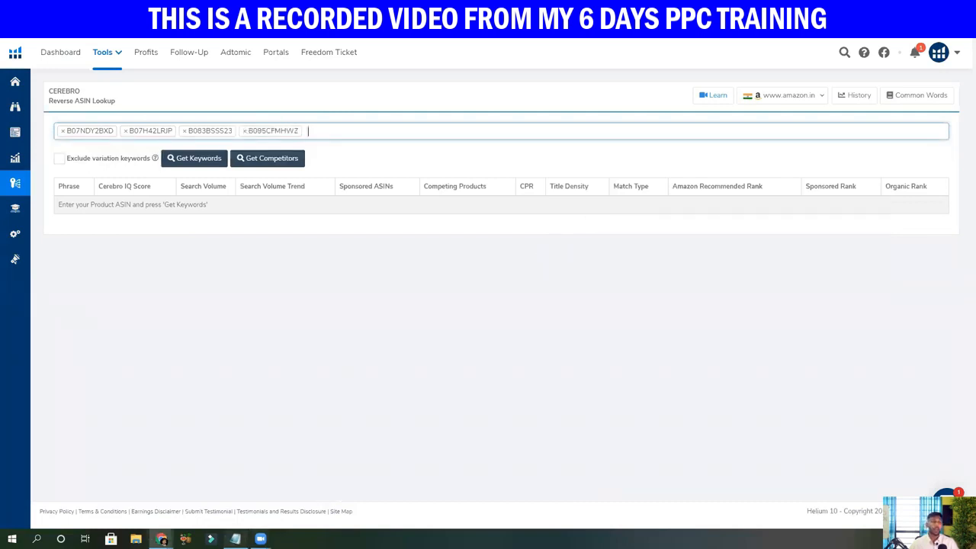
Copy the fifth ASIN, B07D19WFJQ, from the Notepad list and add it to the Cerebro lookup
click(234, 539)
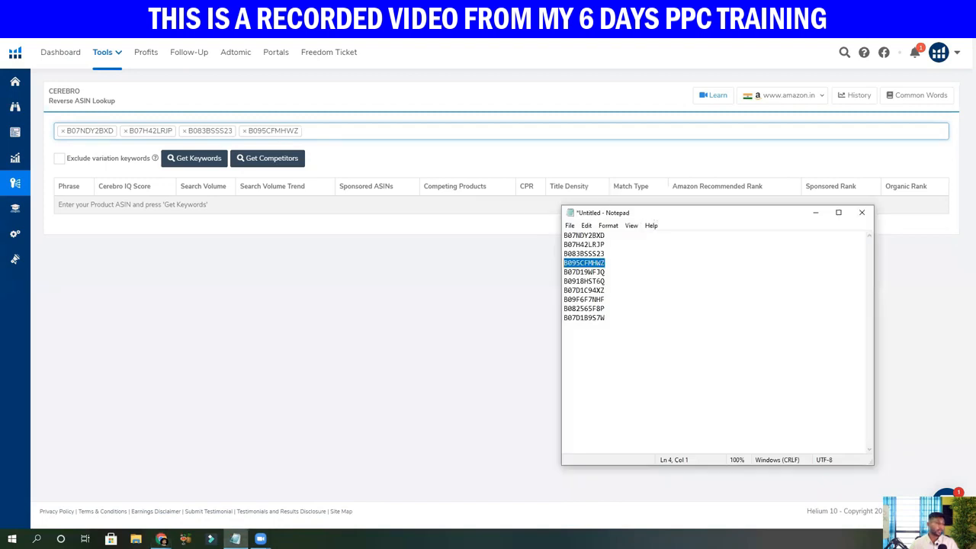
key(alt+Tab)
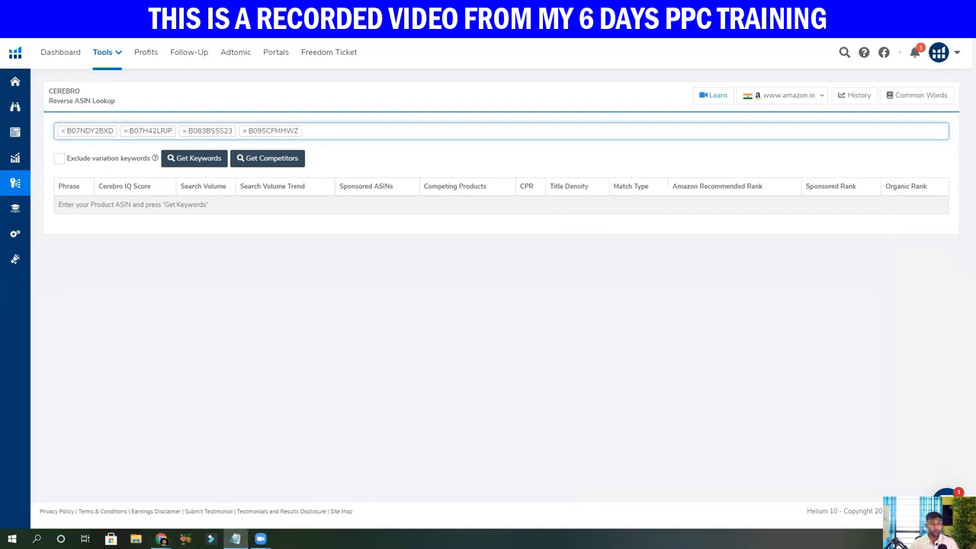
click(423, 125)
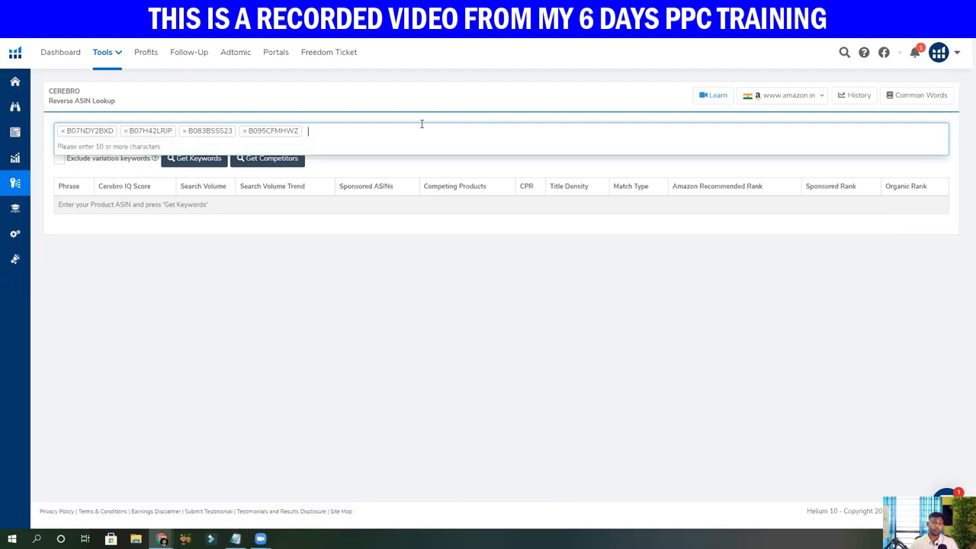
text(B07D19WFJQ)
key(Return)
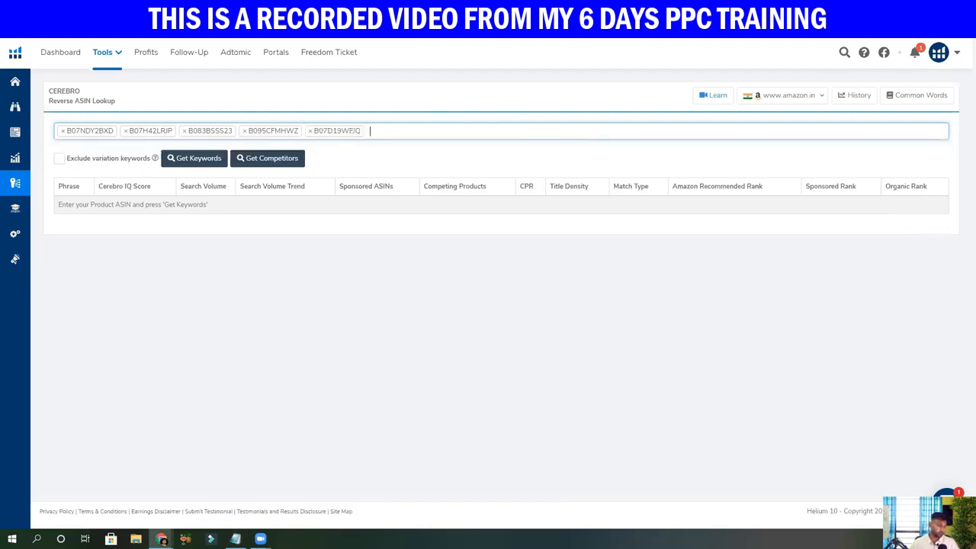
Copy the sixth ASIN, B0918HST6Q, from Notepad and add it to the Cerebro lookup
key(alt+Tab)
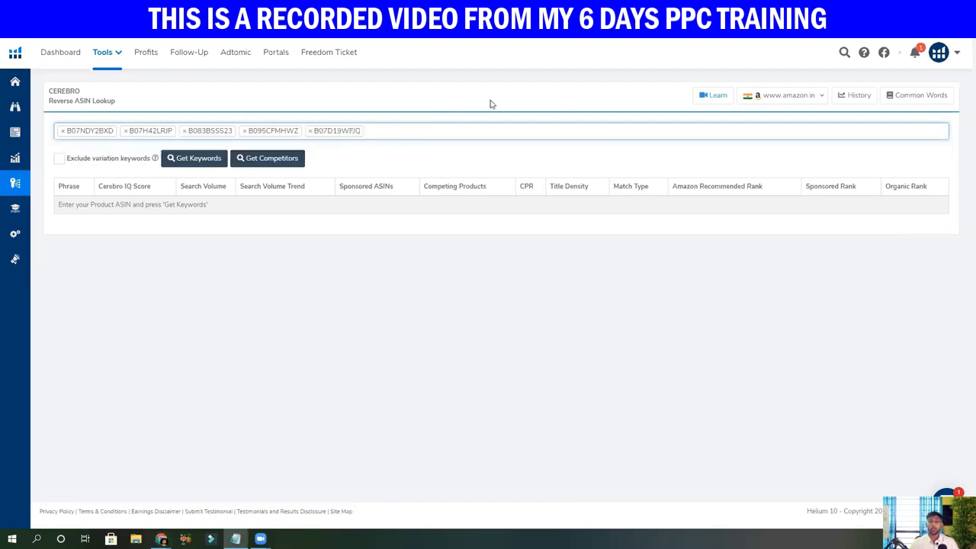
click(482, 131)
text(B0918HST6Q)
key(Return)
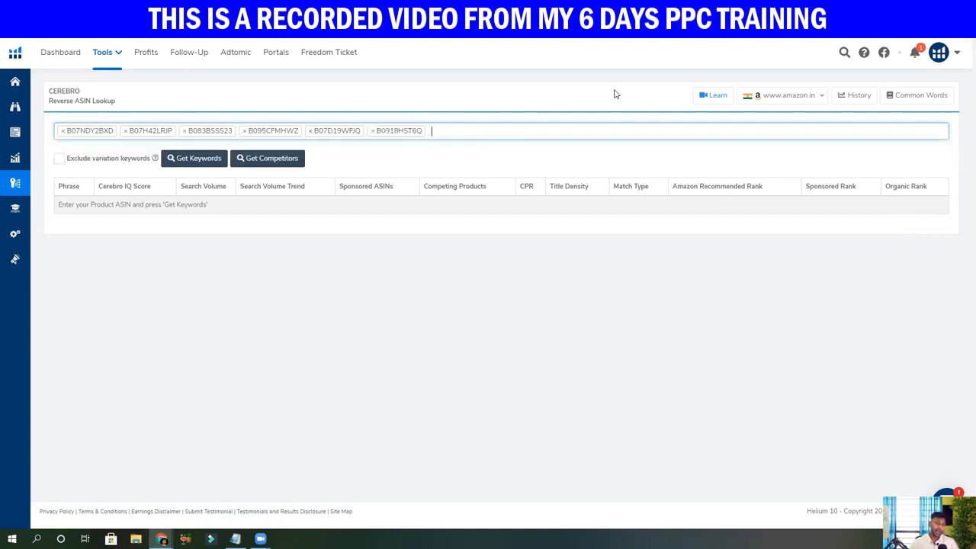
Copy the seventh ASIN, B07D1C94XZ, from Notepad and add it to the Cerebro lookup
key(alt+Tab)
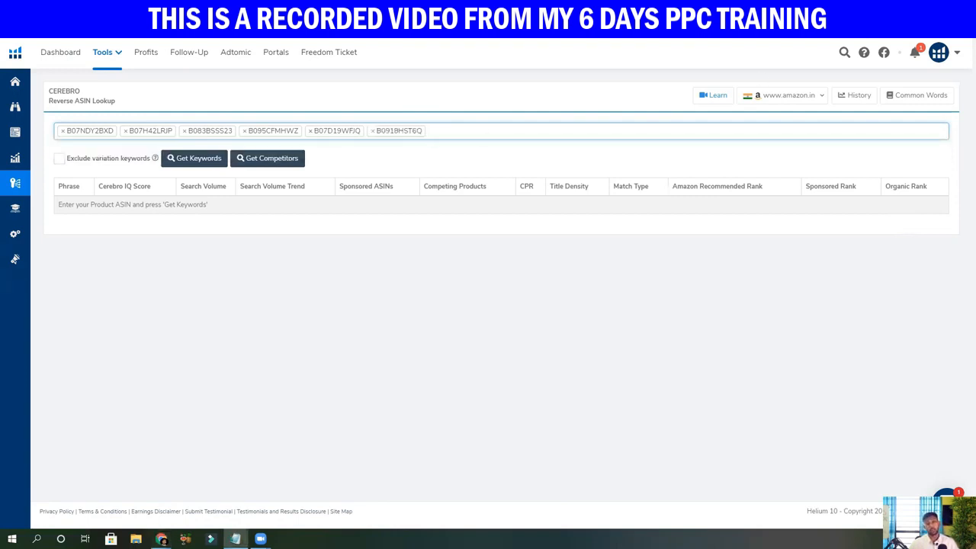
click(514, 130)
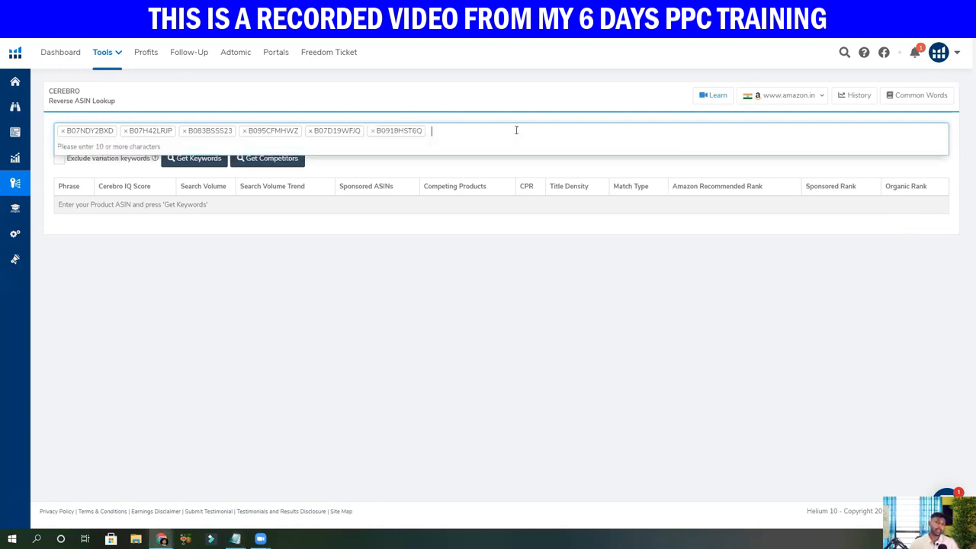
text(B07D1C94XZ)
key(Return)
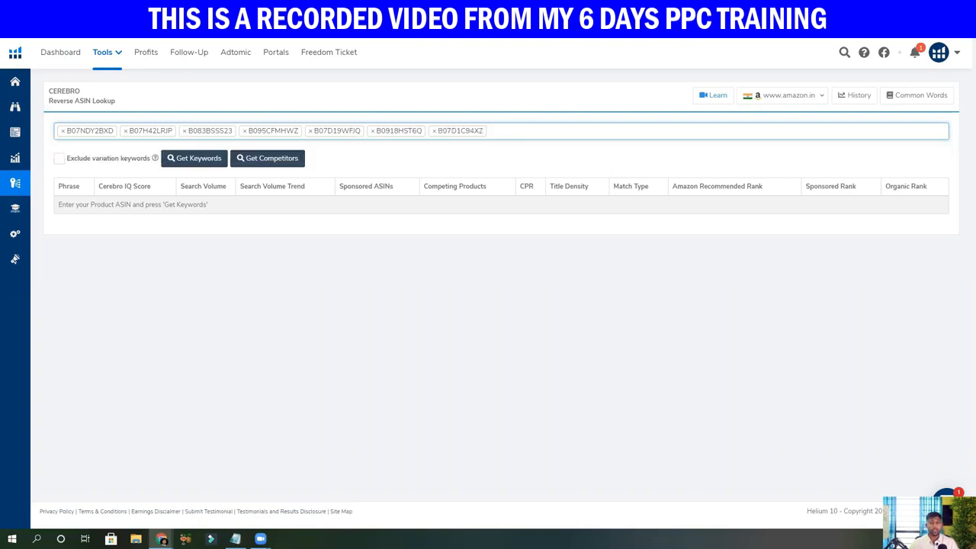
Copy the eighth ASIN, B09F6F7NHF, from Notepad and add it to the Cerebro lookup
key(alt+Tab)
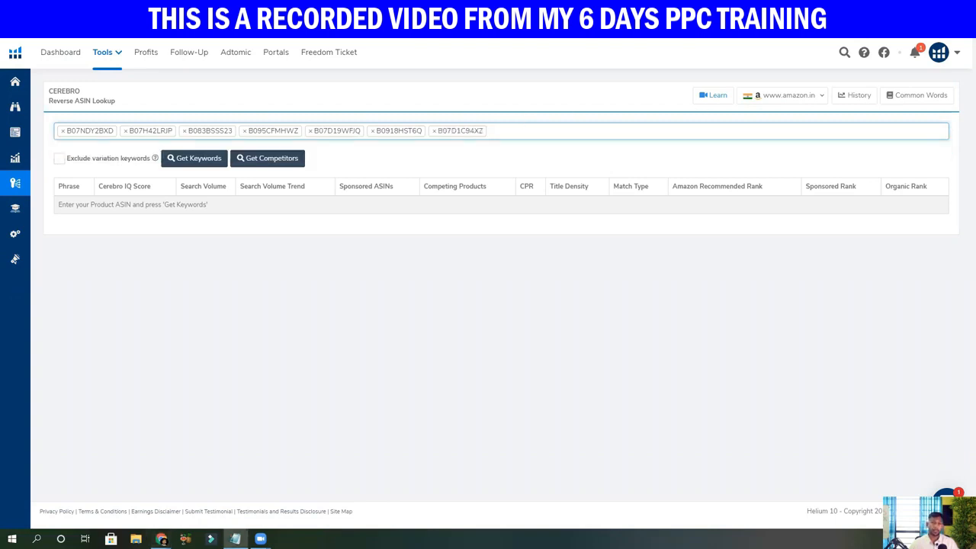
click(678, 128)
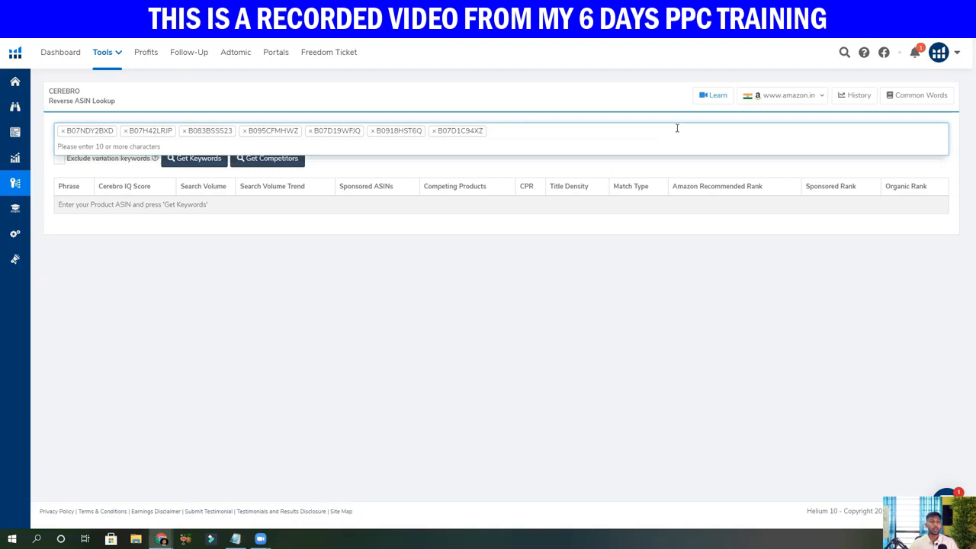
text(B09F6F7NHF)
key(Return)
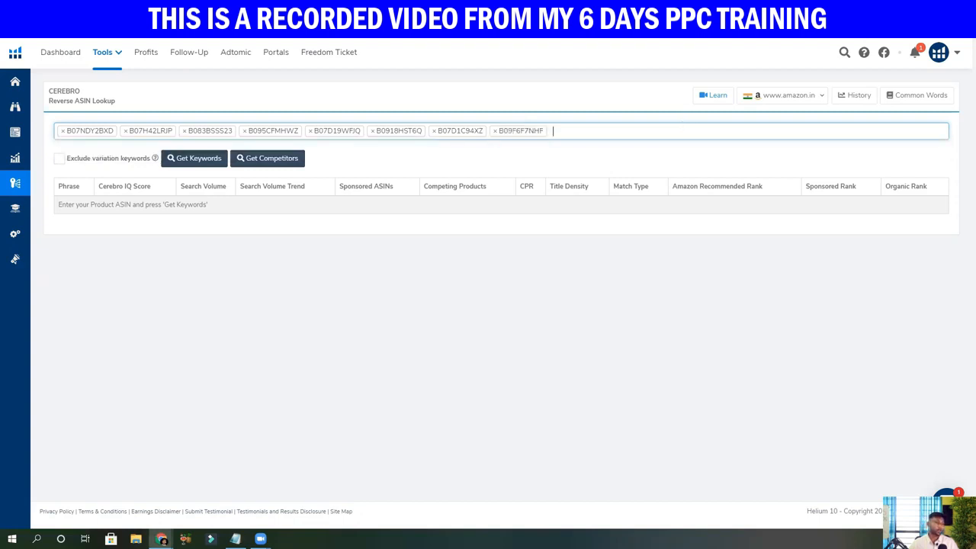
Copy the ninth ASIN, B082565F8P, from Notepad and add it to the Cerebro lookup
key(alt+Tab)
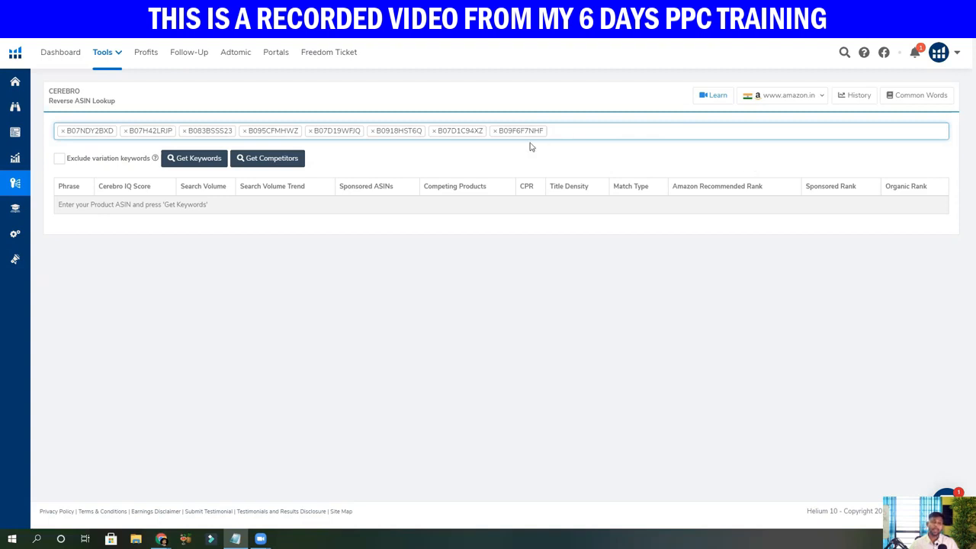
click(564, 131)
text(B082565F8P)
key(Return)
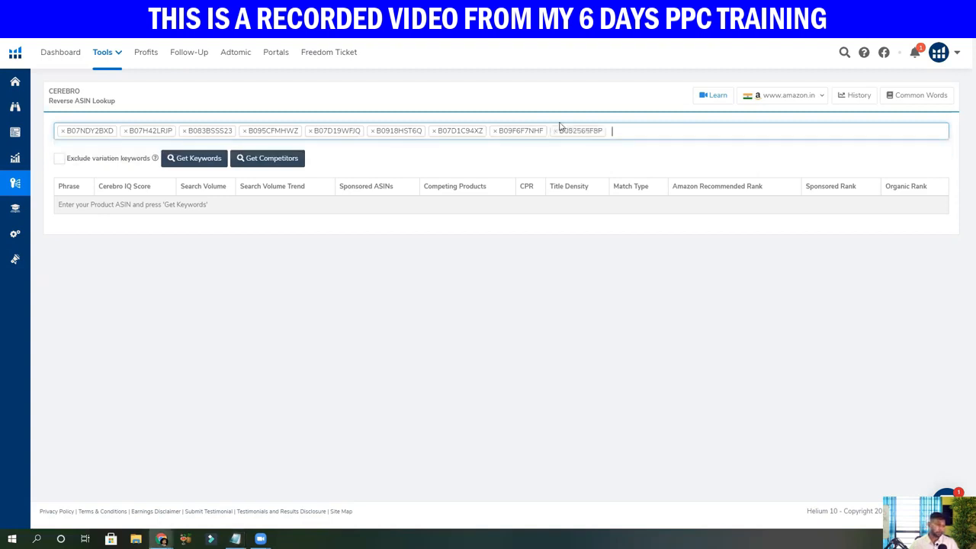
Add the last ASIN, B07D1B9S7W, from Notepad to the Cerebro lookup and get the keywords for all the ASINs
key(alt+Tab)
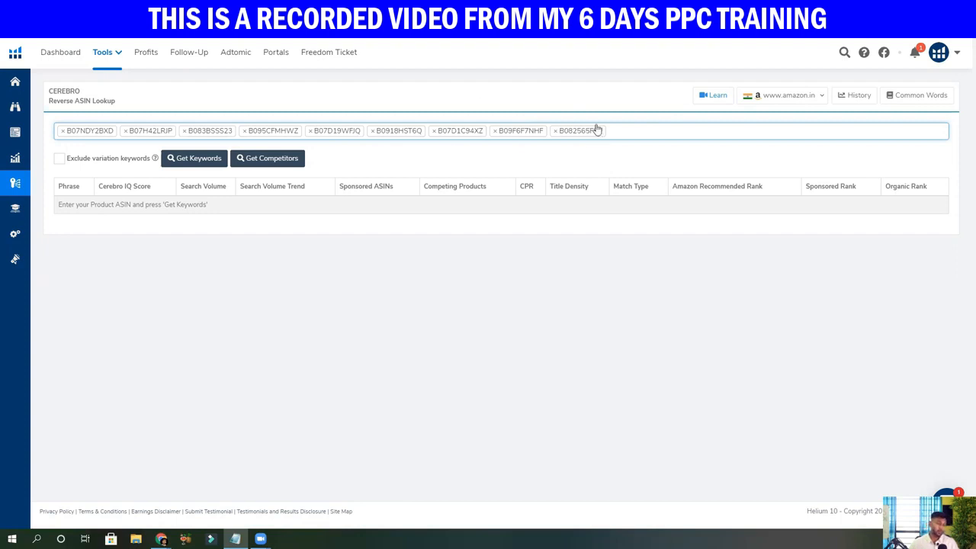
click(630, 133)
text(B07D1B9S7W)
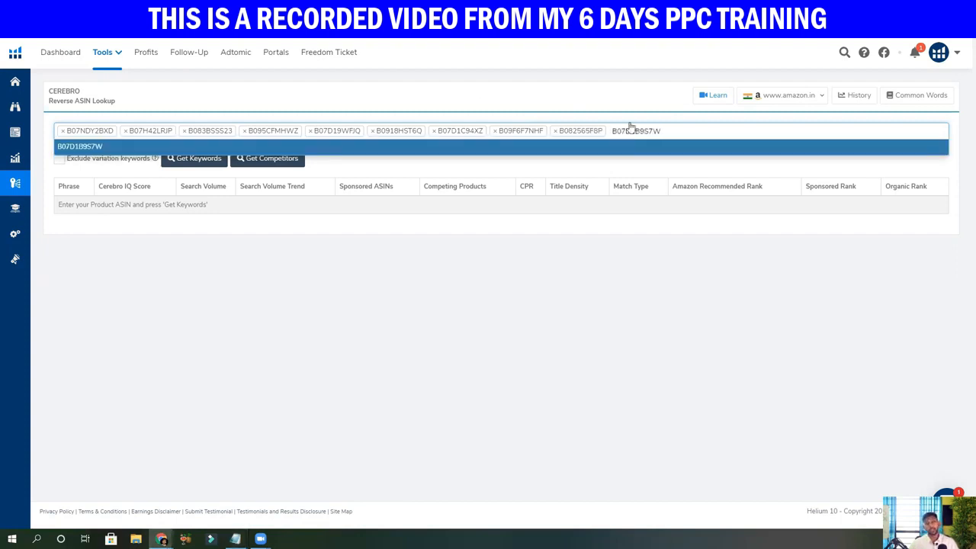
key(Return)
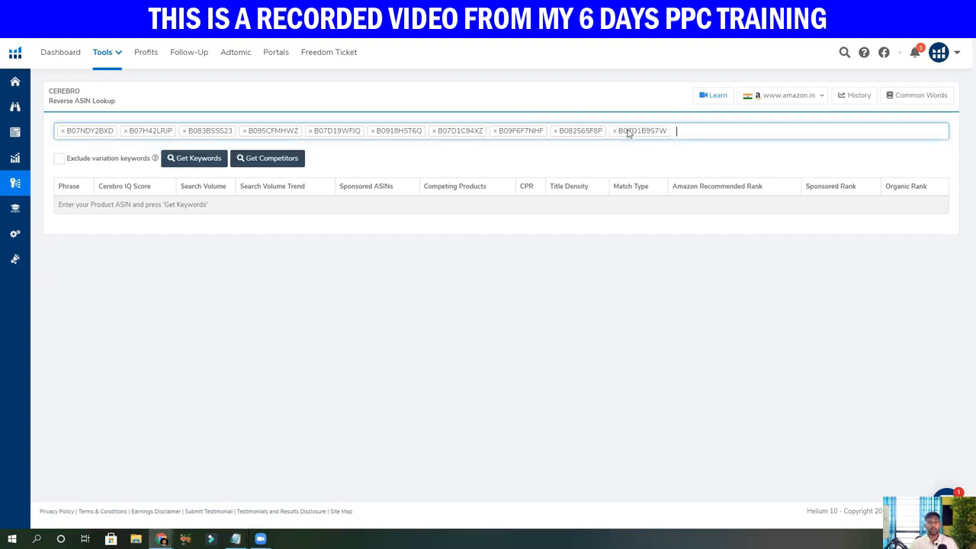
click(214, 158)
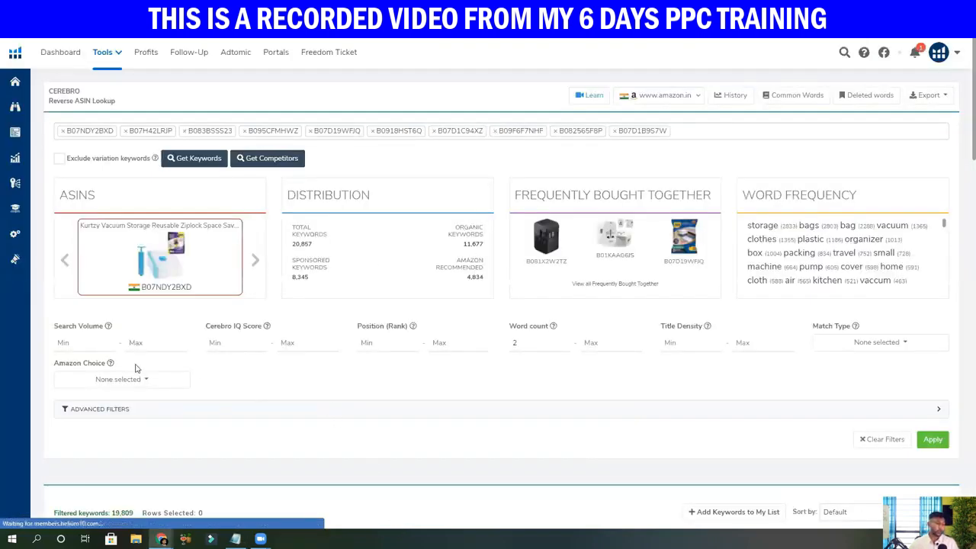
Filter the keywords by a minimum search volume of 400 and the Organic match type
click(76, 344)
text(400)
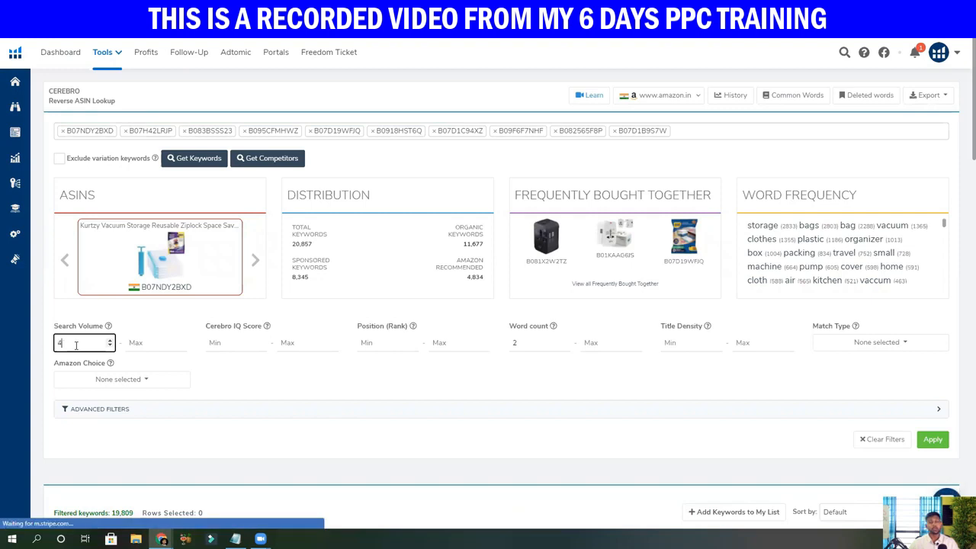
click(148, 345)
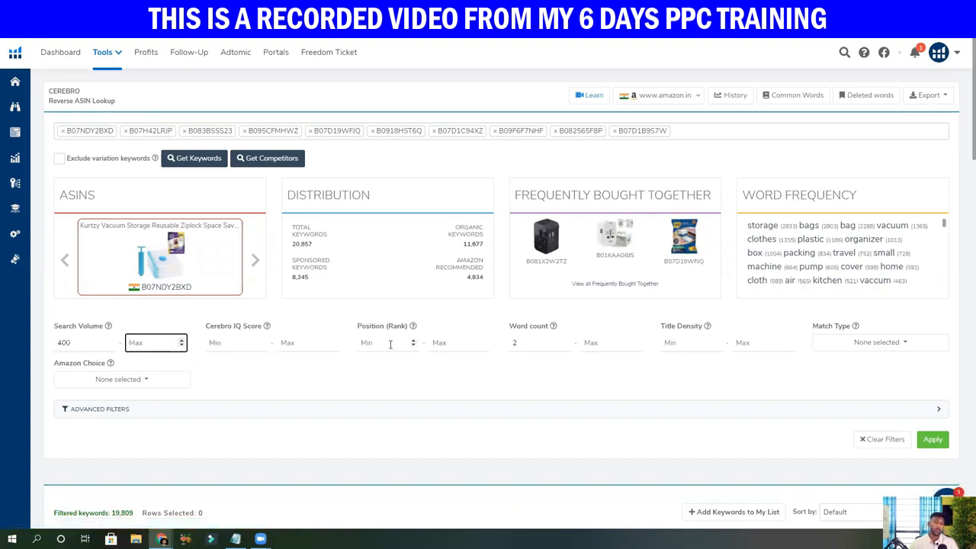
click(907, 345)
click(838, 364)
click(702, 375)
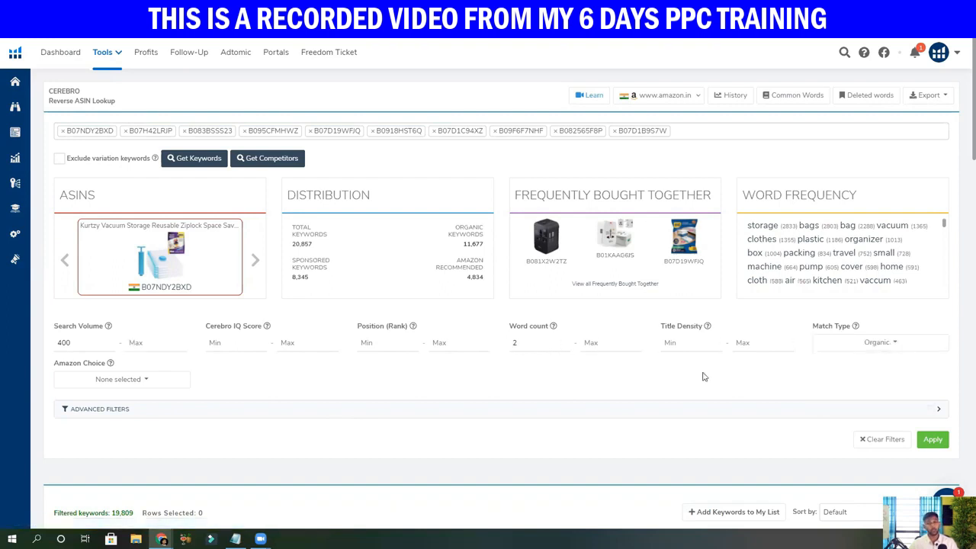
Set the minimum Ranking Competitors to 2 in the advanced filters and apply the filters to the keyword list
scroll(151, 255, down, 2)
click(115, 229)
click(288, 231)
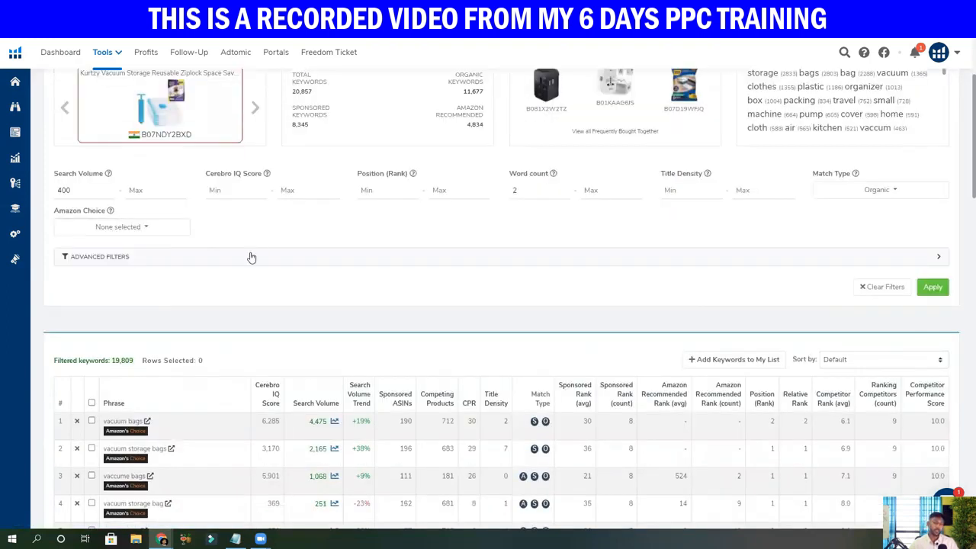
click(259, 257)
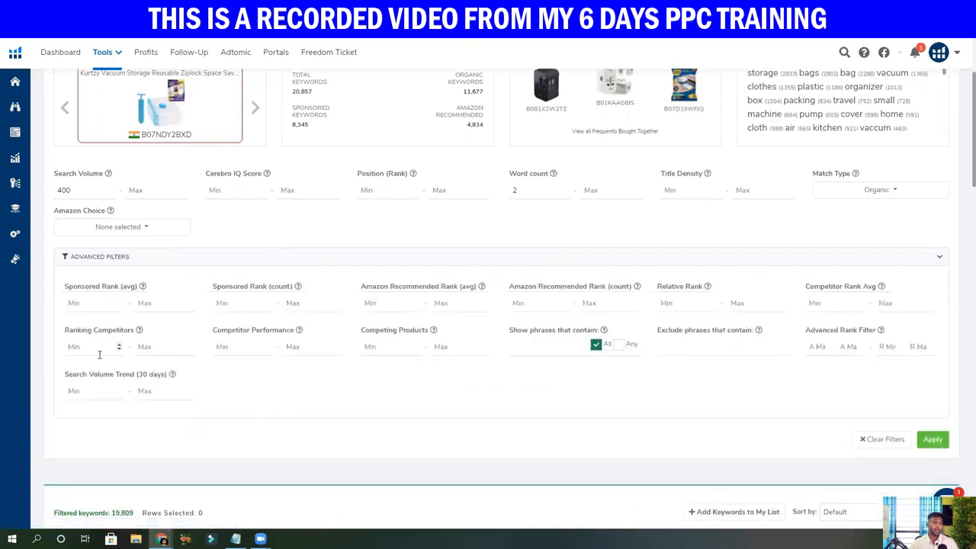
click(77, 349)
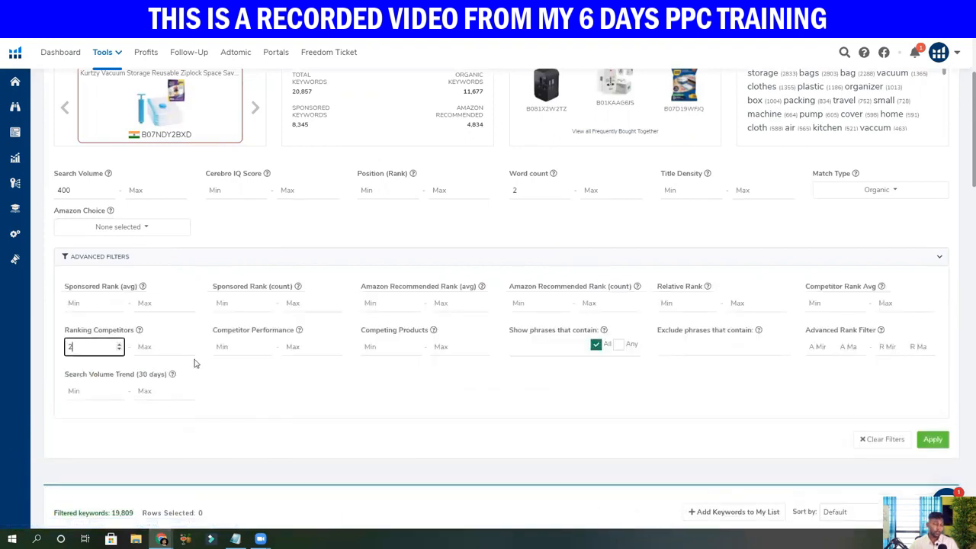
click(236, 397)
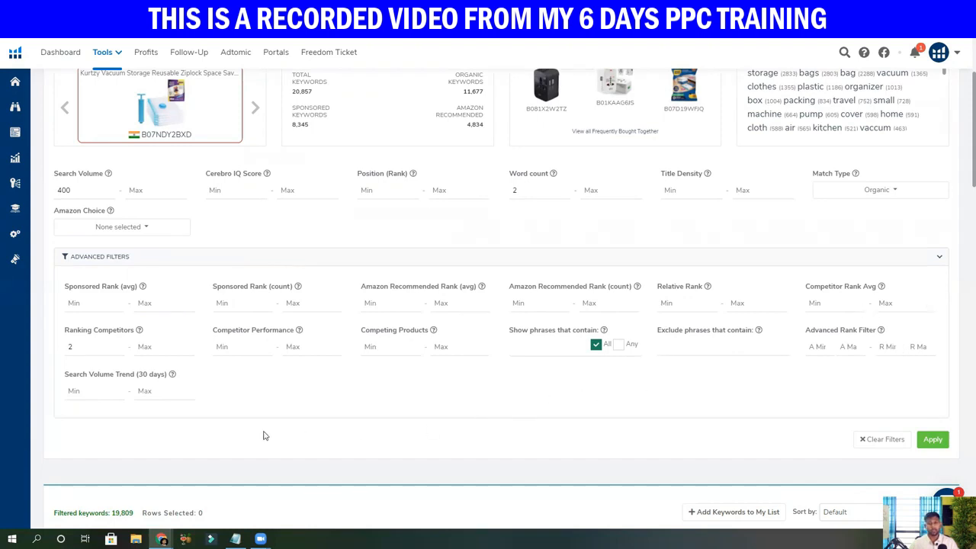
scroll(264, 435, down, 1)
click(931, 388)
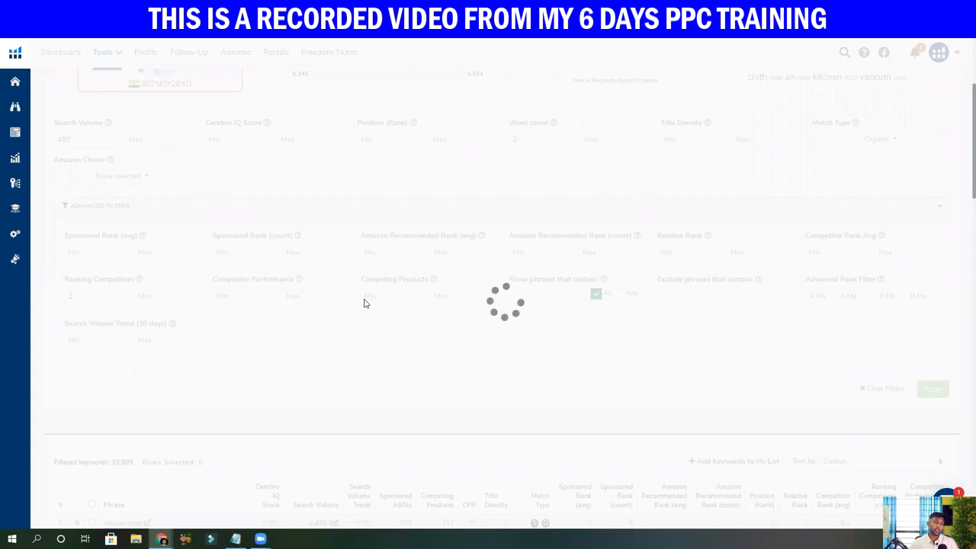
scroll(364, 298, down, 3)
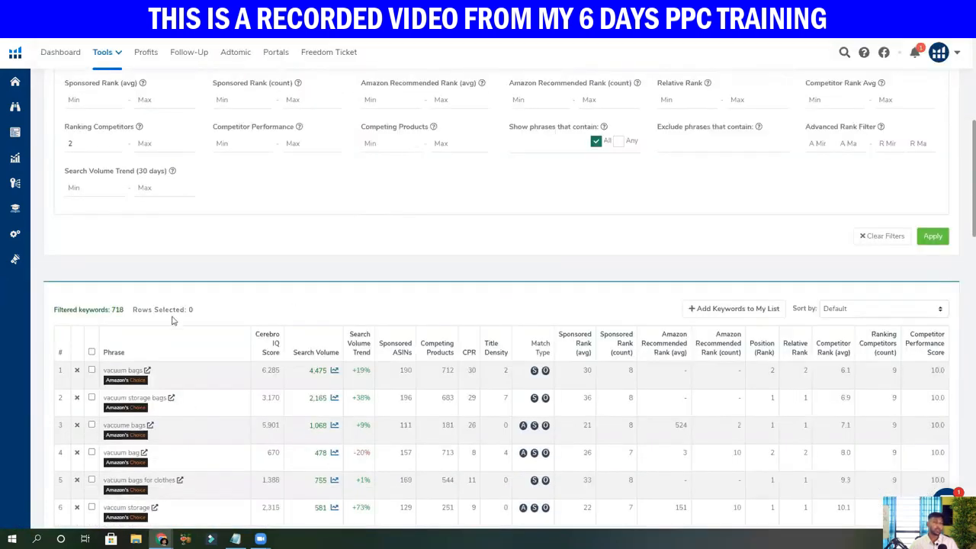
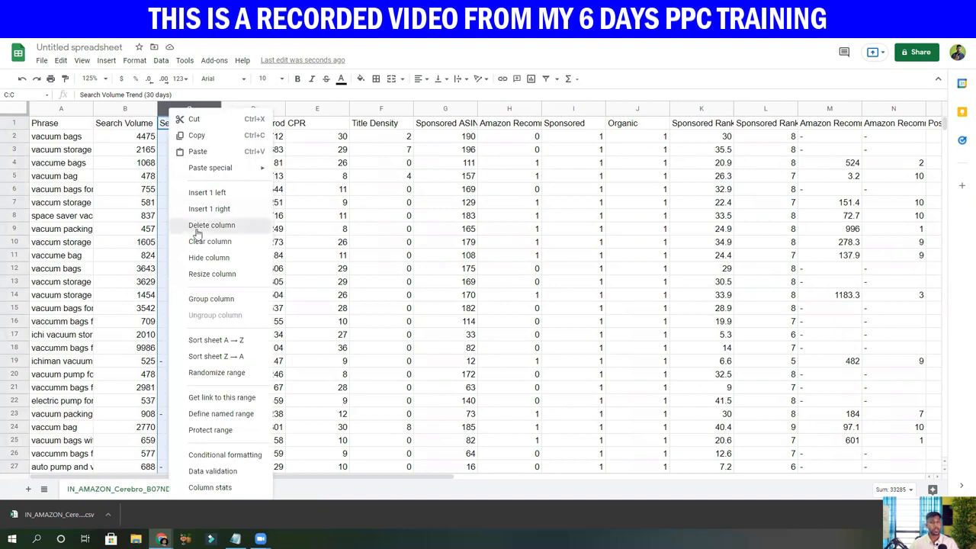
In the Google Sheets copy of the Cerebro export, delete the Search Volume Trend (30 days) column and select the CPR column
click(199, 226)
click(237, 109)
right_click(237, 109)
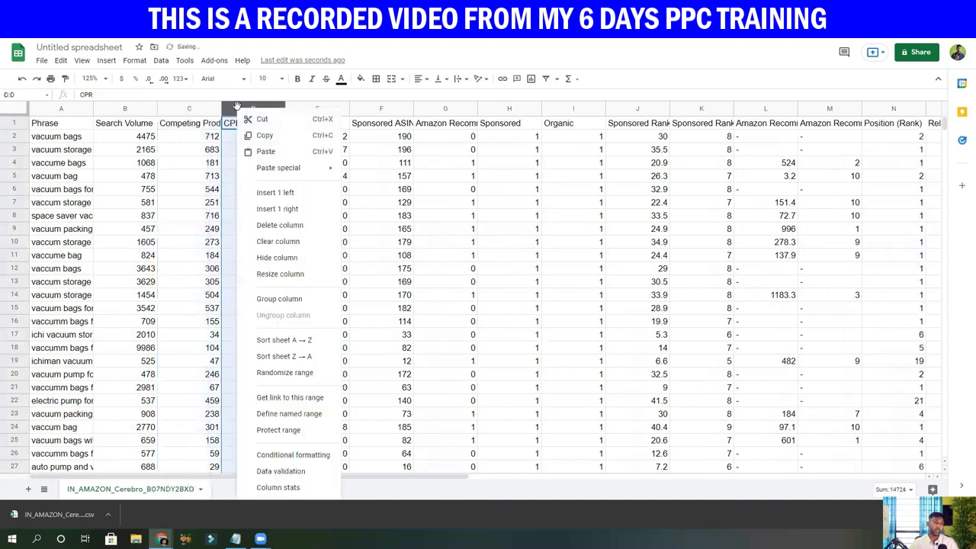
key(Escape)
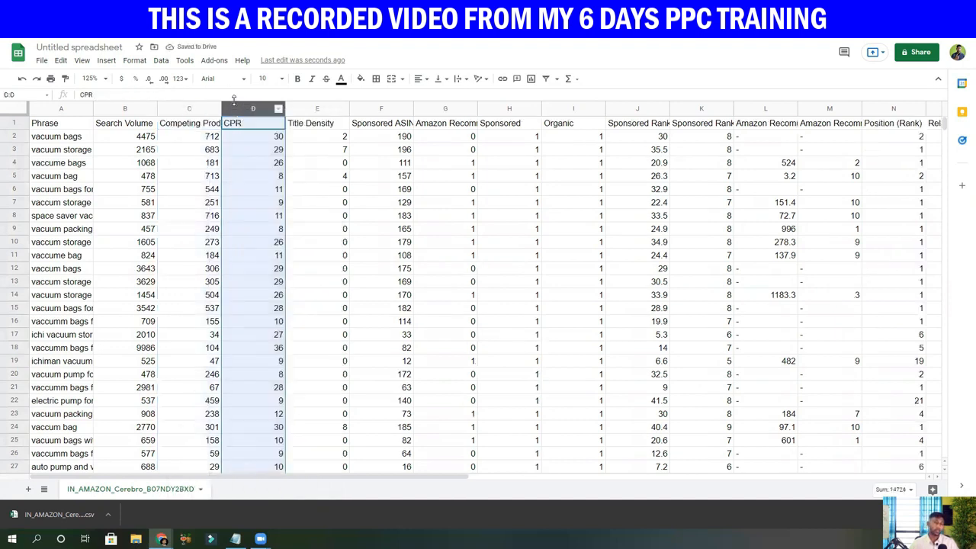
shift+click(299, 112)
shift+click(377, 109)
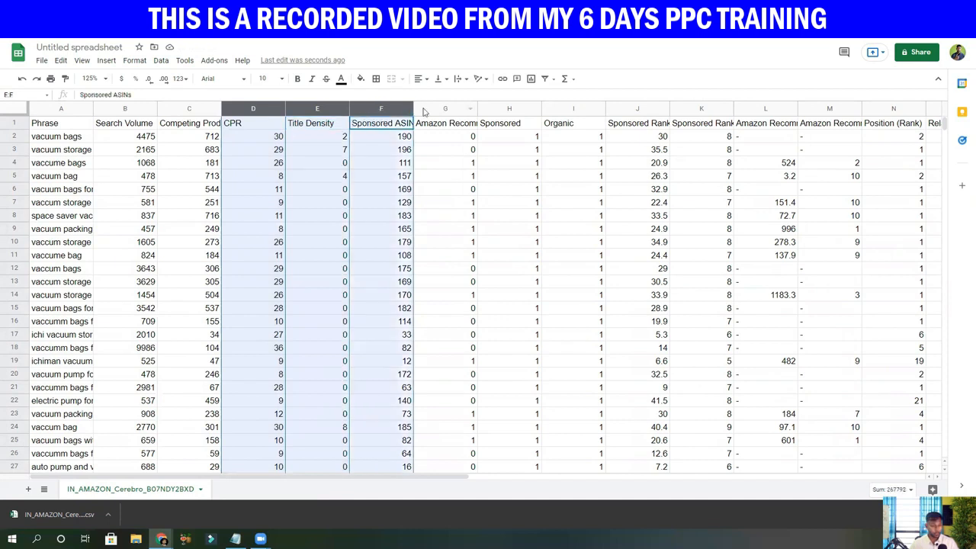
shift+click(424, 112)
shift+click(485, 112)
shift+click(598, 109)
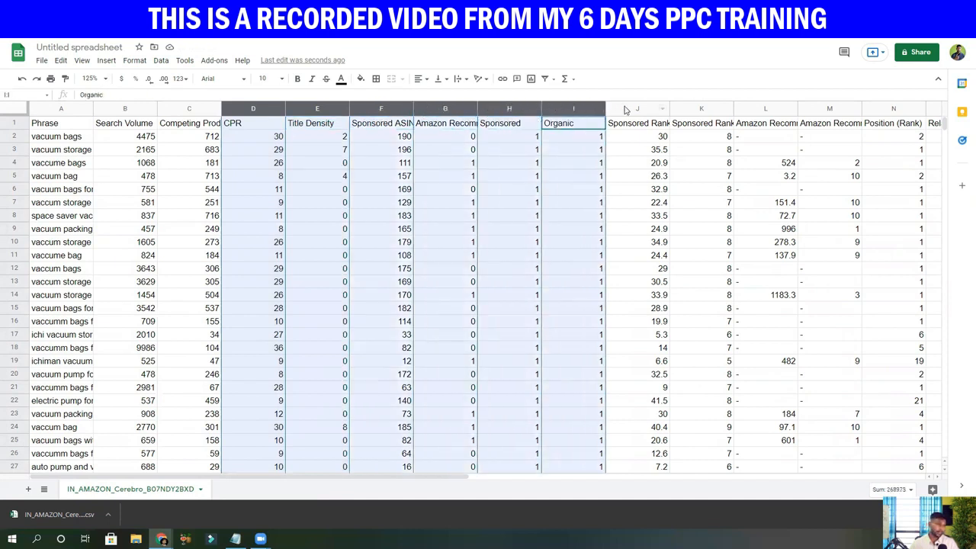
shift+click(661, 109)
shift+click(724, 109)
shift+click(744, 108)
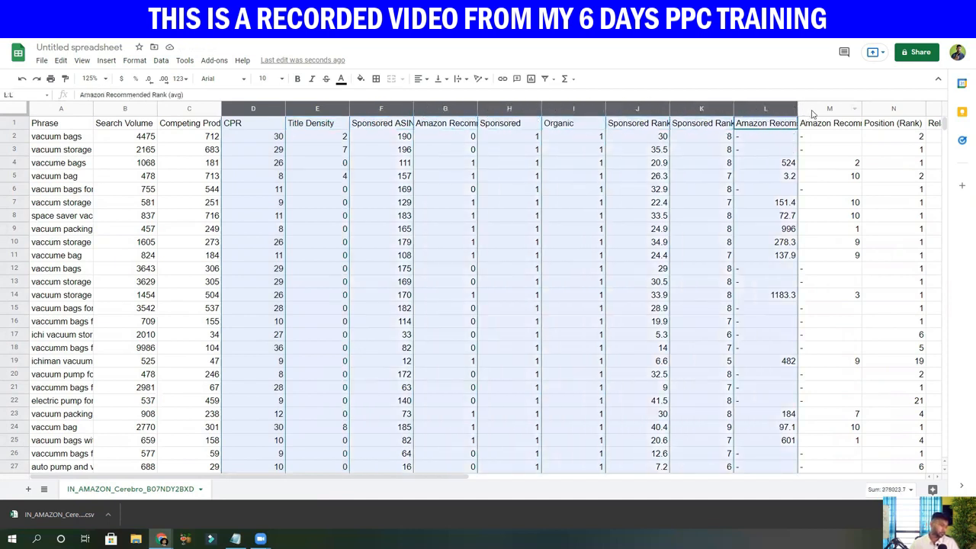
shift+click(811, 112)
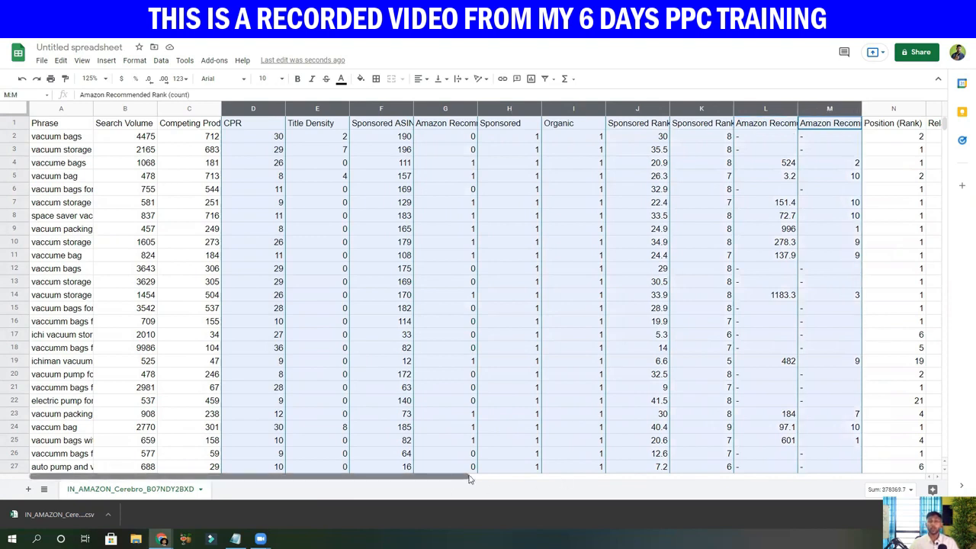
drag(452, 485, 613, 492)
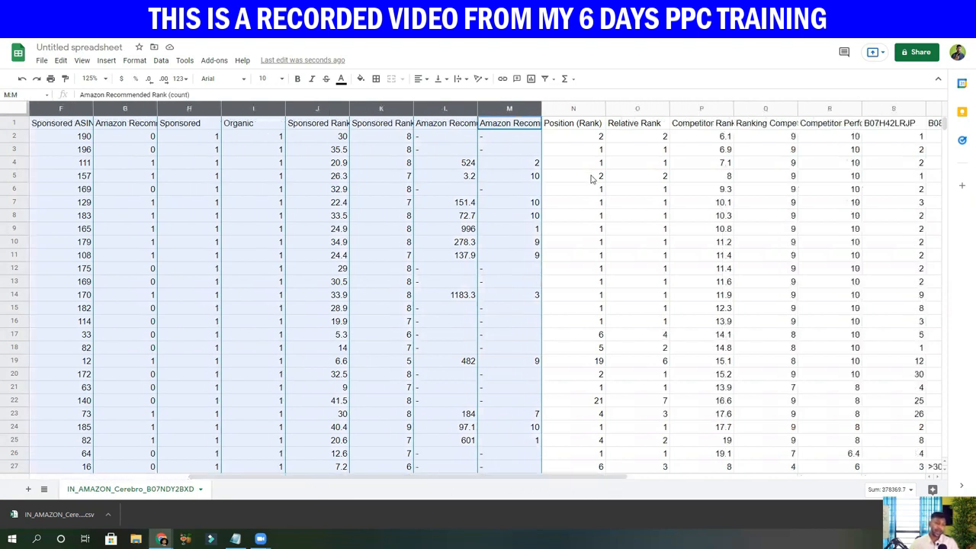
ctrl+click(645, 109)
shift+click(697, 109)
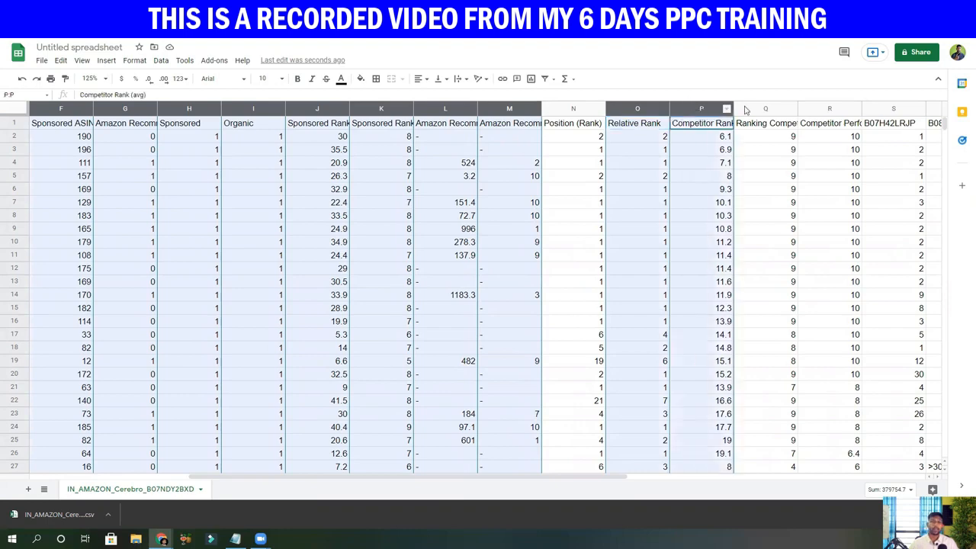
shift+click(766, 109)
shift+click(806, 108)
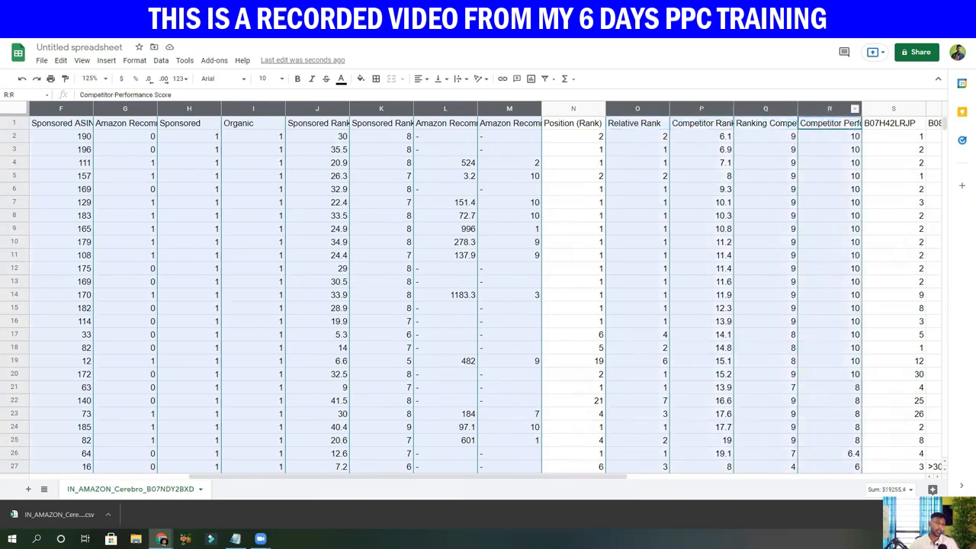
drag(709, 480, 469, 481)
click(408, 167)
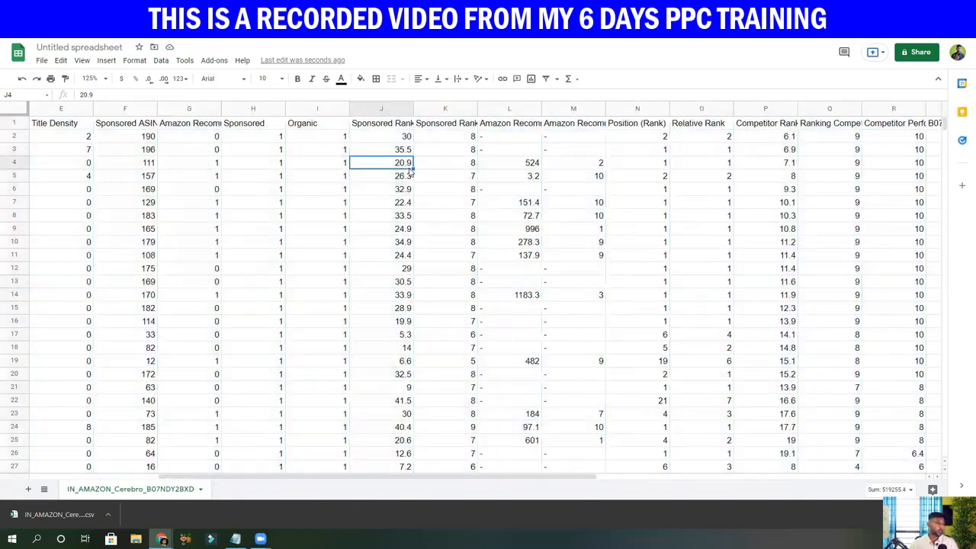
right_click(409, 171)
click(180, 477)
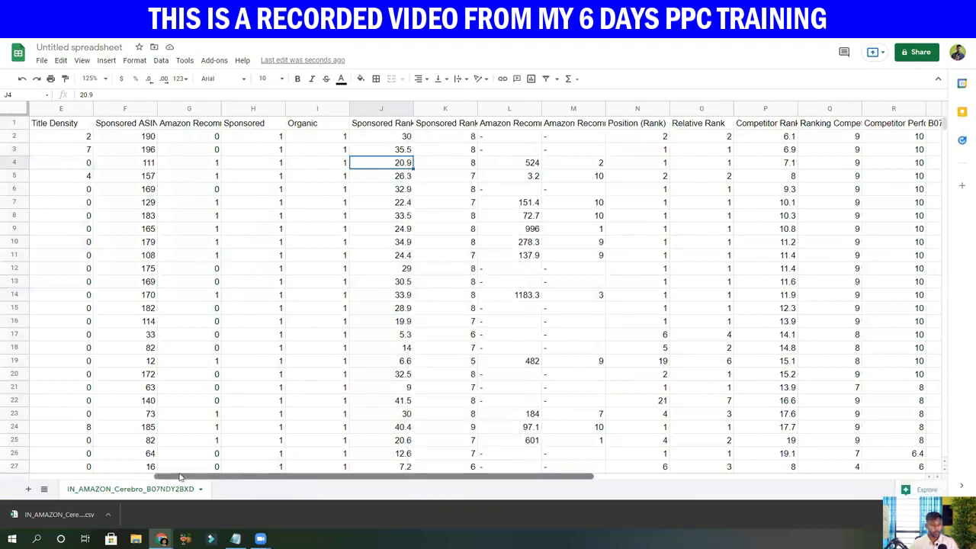
Delete the Competing Products, CPR, Title Density, Sponsored ASINs and Sponsored Rank (avg) columns from the sheet
drag(181, 477, 57, 477)
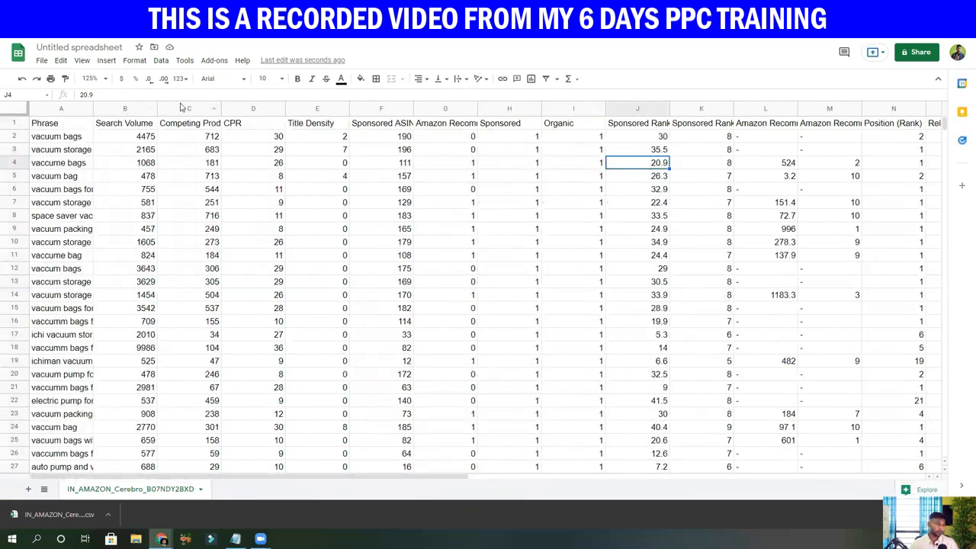
drag(183, 107, 372, 110)
right_click(372, 111)
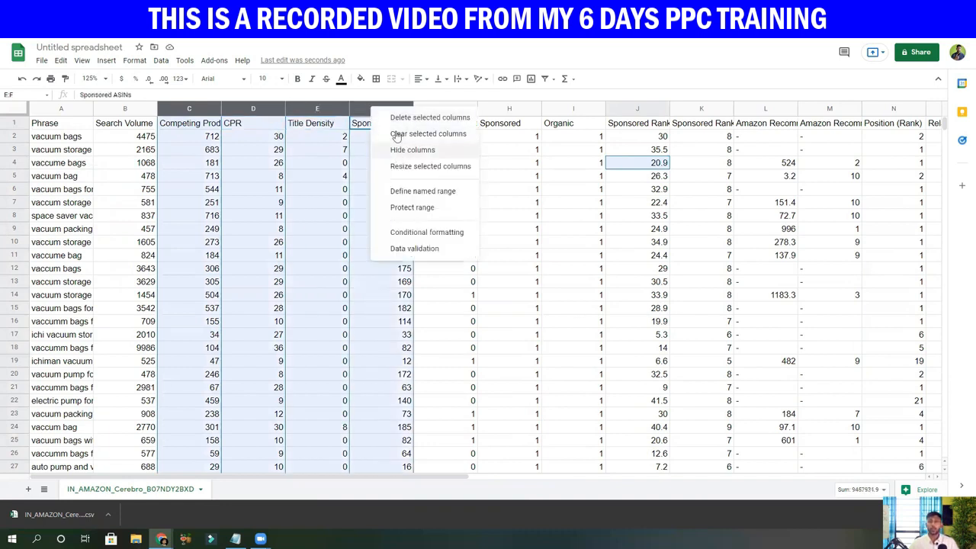
click(397, 117)
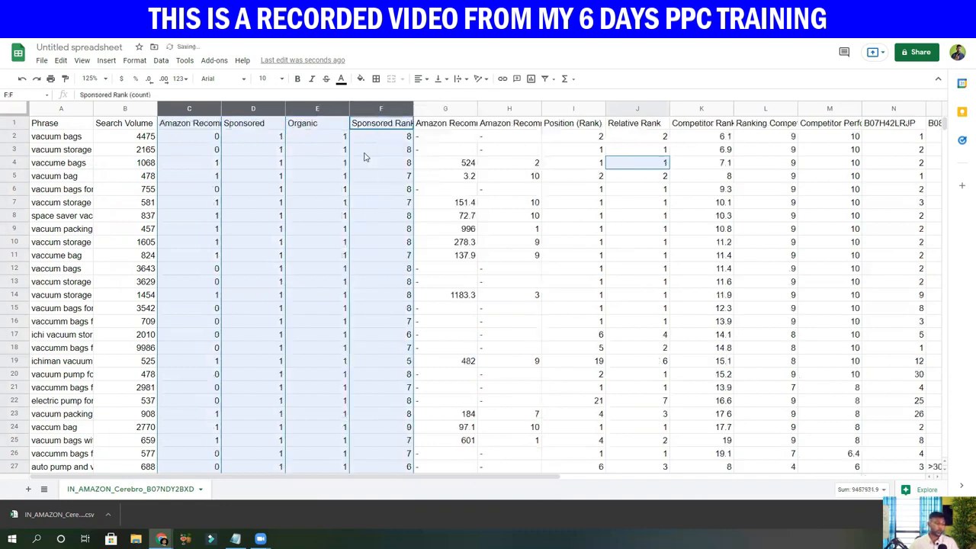
Delete the Amazon Recommended, Sponsored, Organic, Sponsored Rank (count) and Relative Rank columns
right_click(222, 112)
click(252, 123)
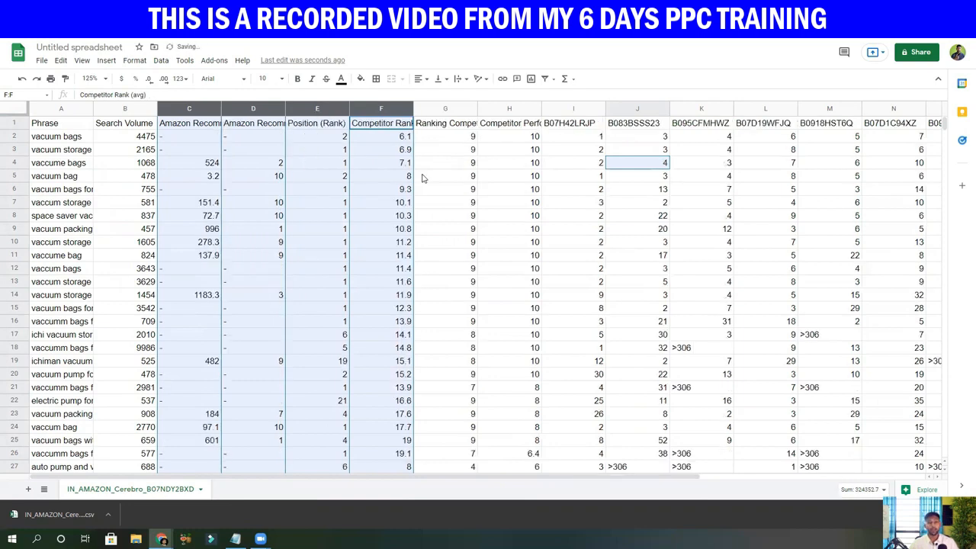
right_click(304, 112)
click(430, 128)
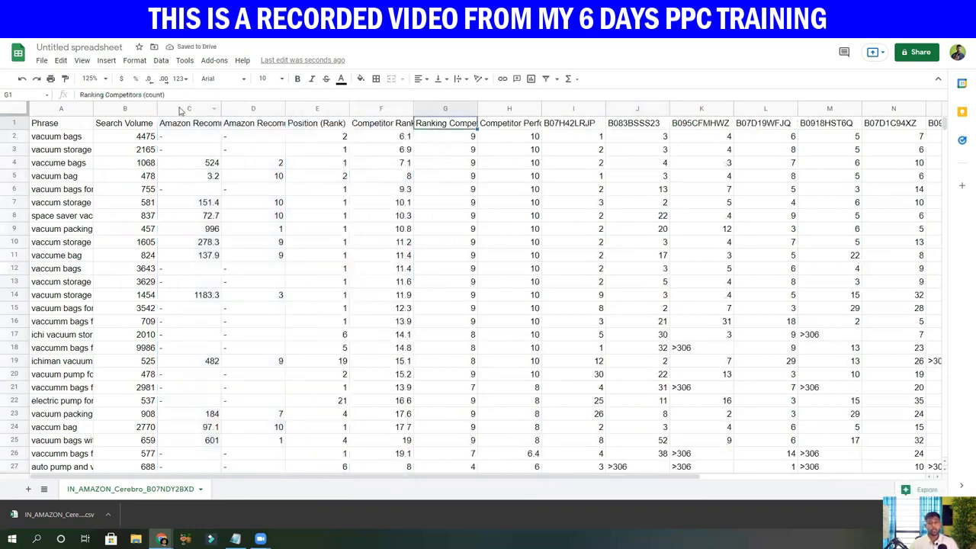
Delete both Amazon Recommended Rank columns plus Competitor Rank (avg), Ranking Competitors (count) and Competitor Performance Score, keeping Position (Rank)
click(181, 109)
ctrl+click(250, 109)
ctrl+click(369, 109)
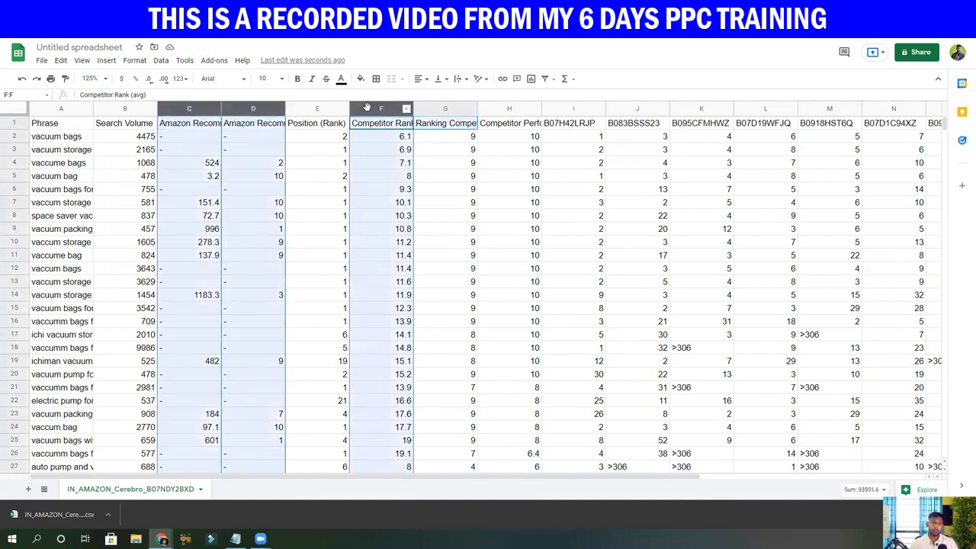
ctrl+click(442, 109)
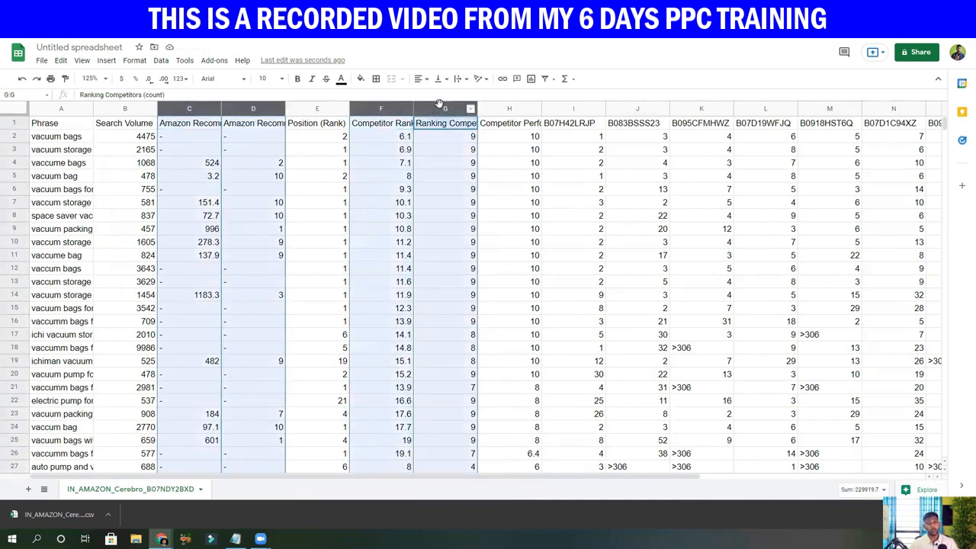
ctrl+click(504, 113)
right_click(503, 113)
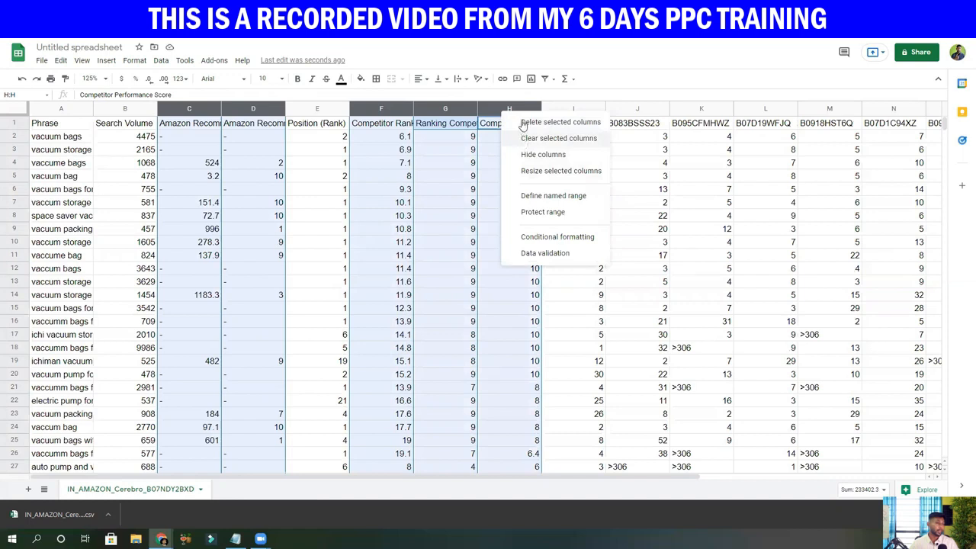
click(523, 124)
click(410, 201)
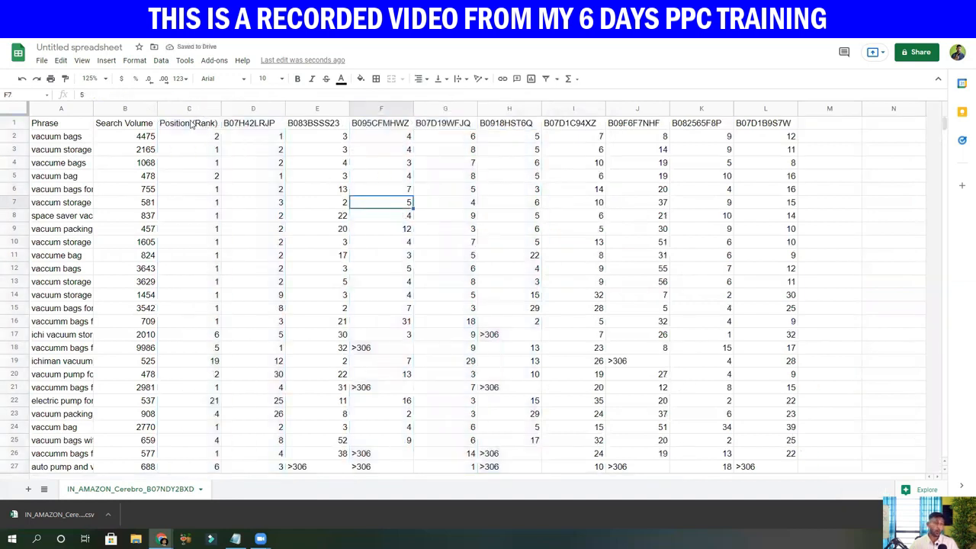
Replace the Position (Rank) heading with the ASIN B07NDY2BXD copied from the Cerebro page and make it bold
click(206, 125)
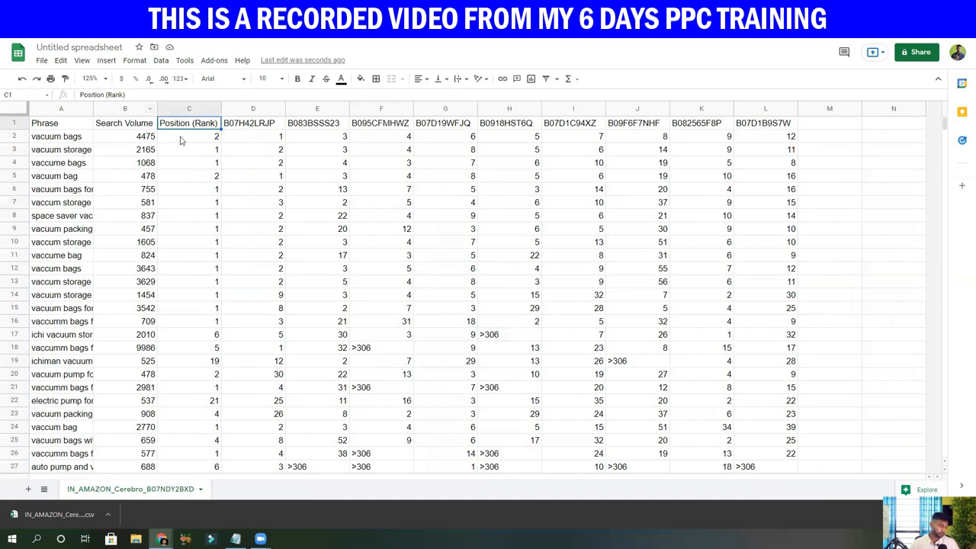
click(164, 10)
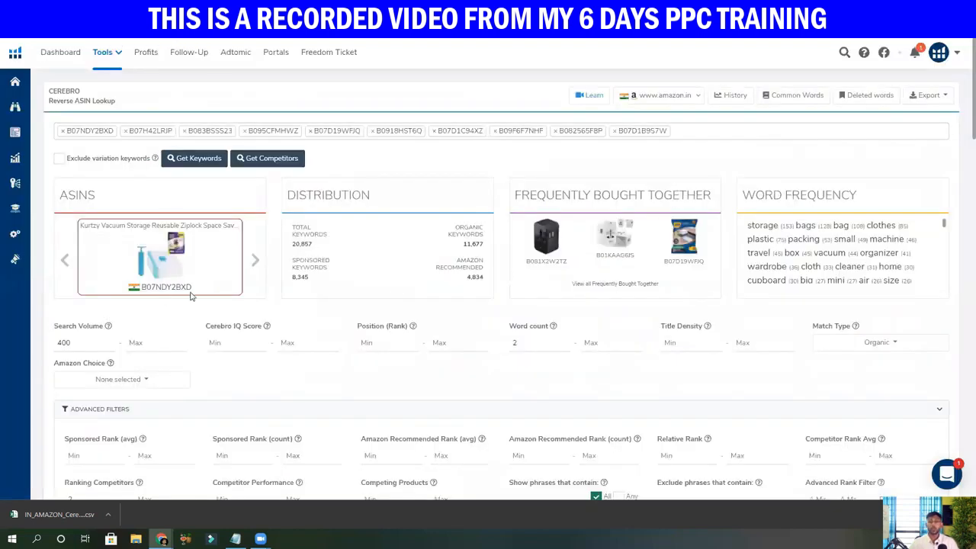
drag(193, 293, 142, 298)
key(ctrl+c)
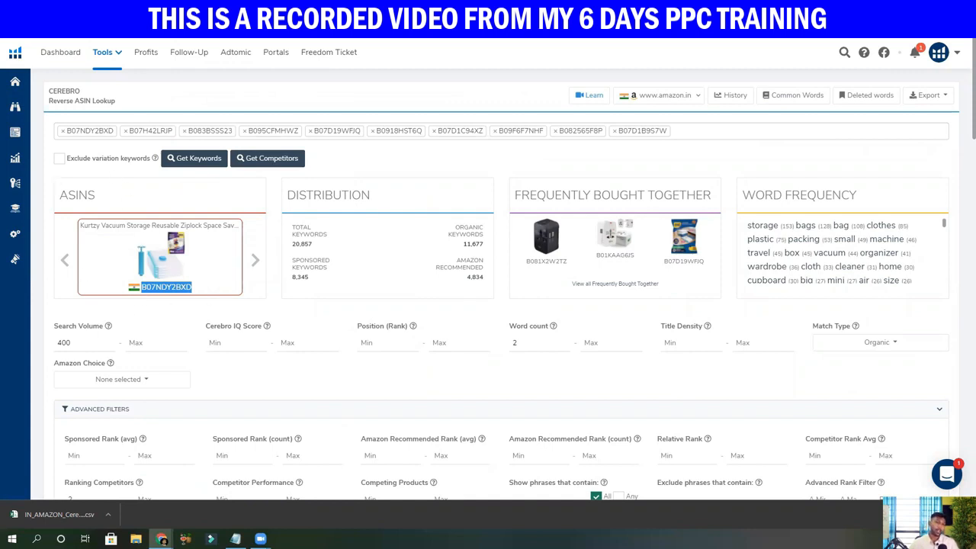
click(263, 10)
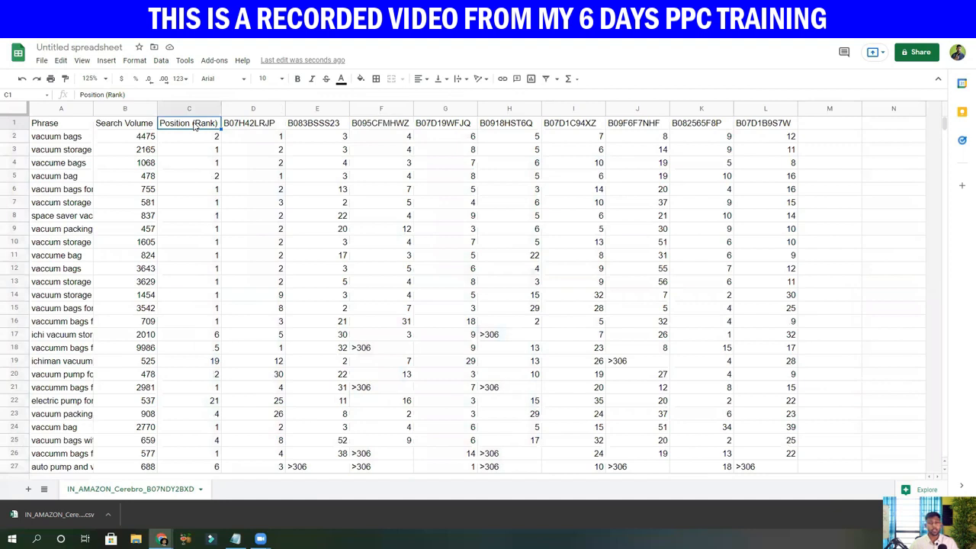
key(ctrl+v)
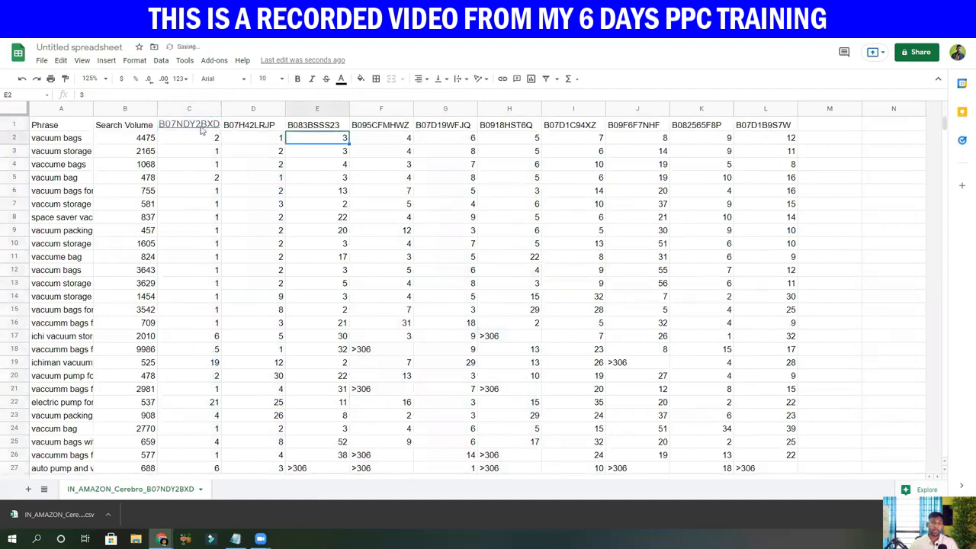
click(297, 79)
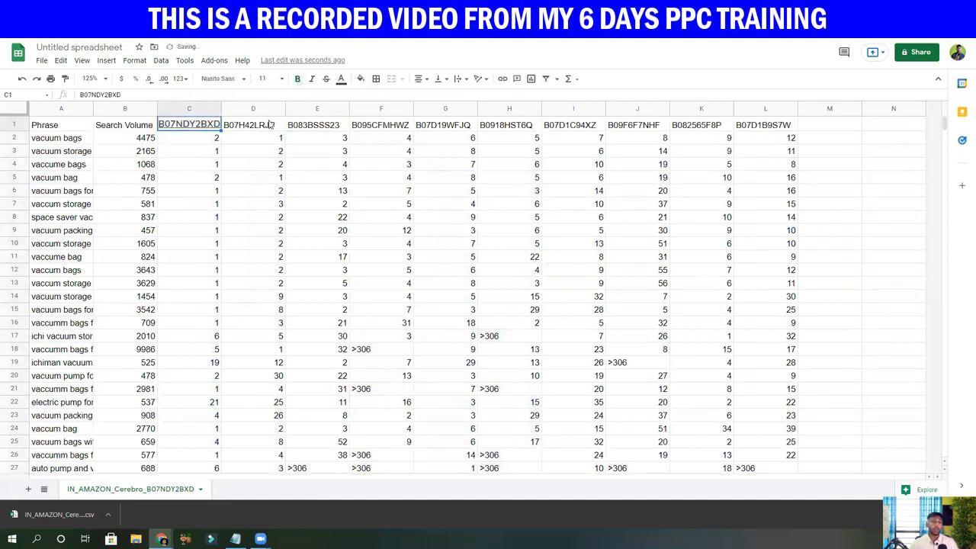
click(281, 177)
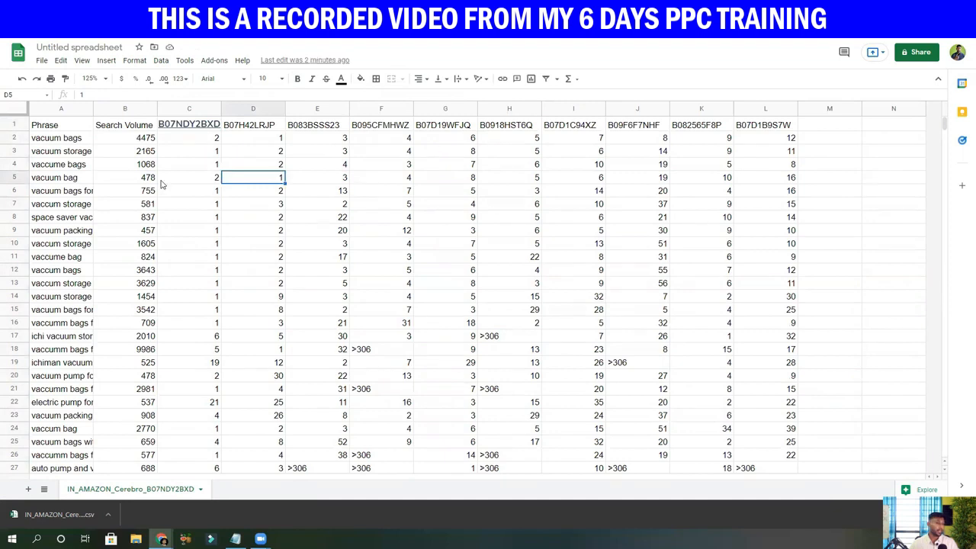
Insert two blank rows above the header row
click(13, 124)
right_click(13, 123)
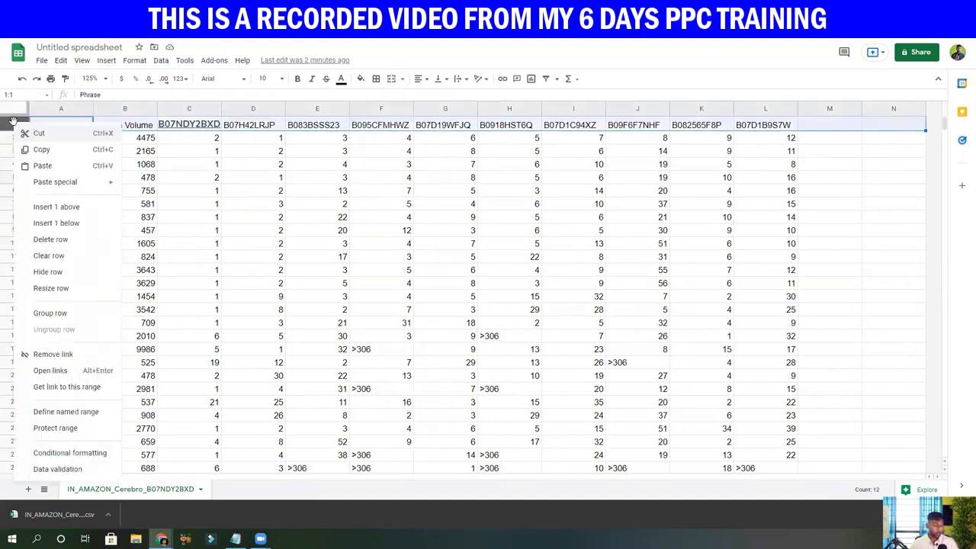
click(56, 206)
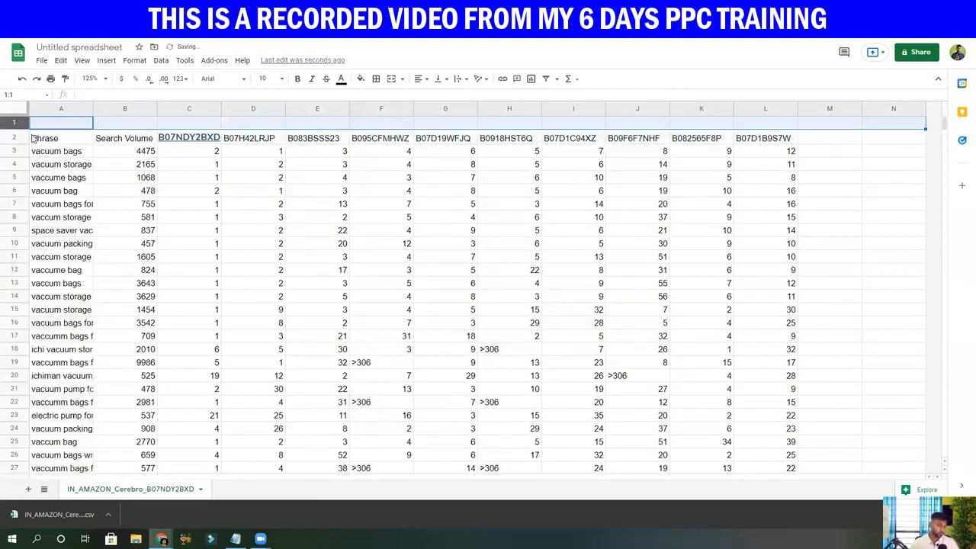
right_click(21, 125)
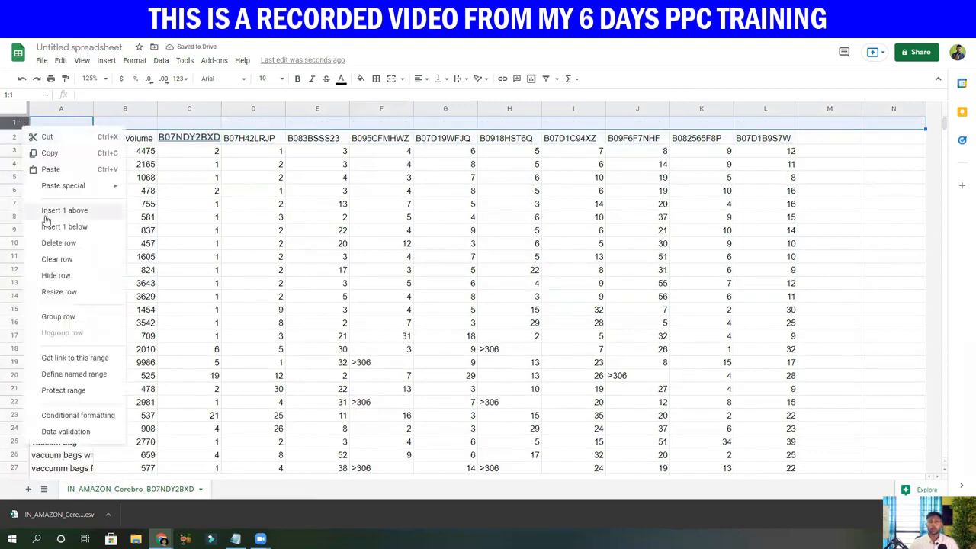
click(105, 211)
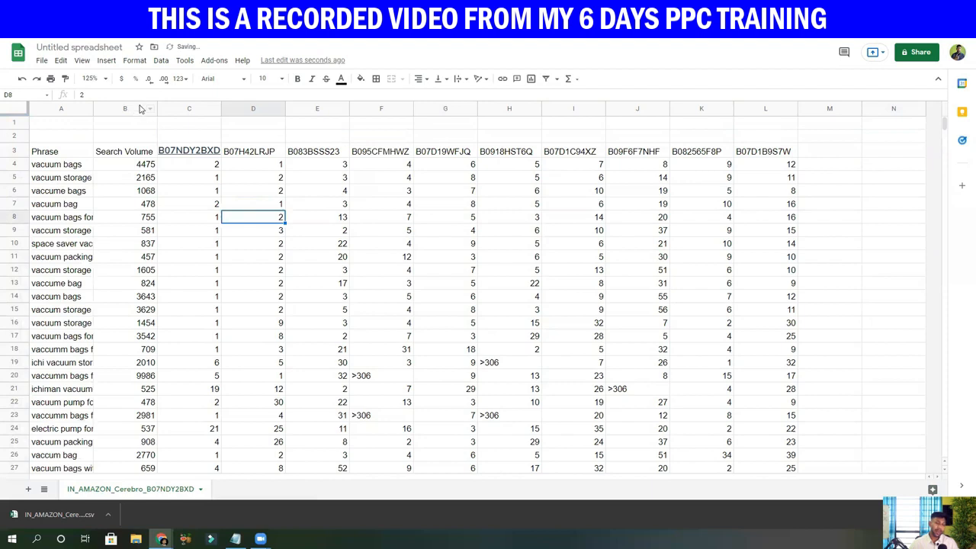
Insert a column between Search Volume and the B07NDY2BXD column and give it the heading RELEVENCY
click(137, 104)
right_click(137, 104)
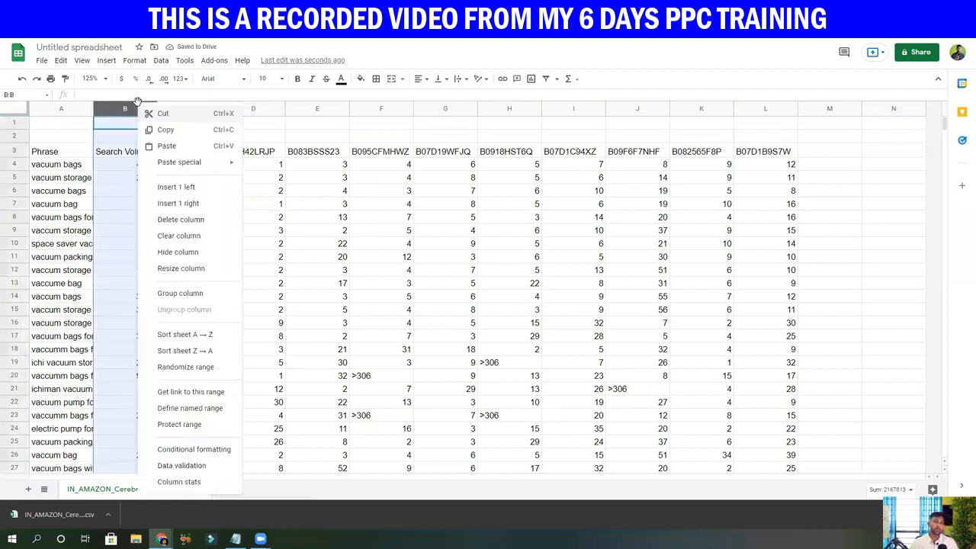
click(183, 200)
click(202, 151)
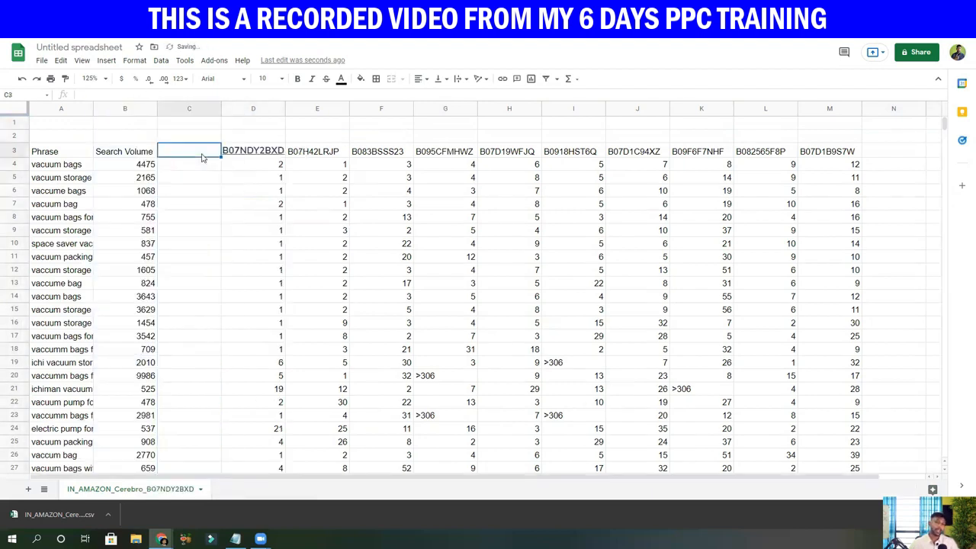
text(RE)
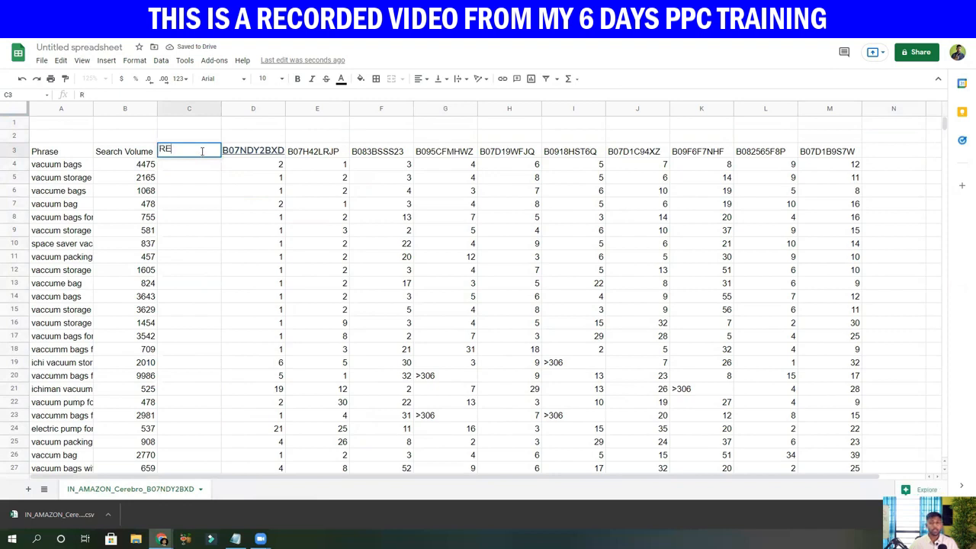
text(LEVE)
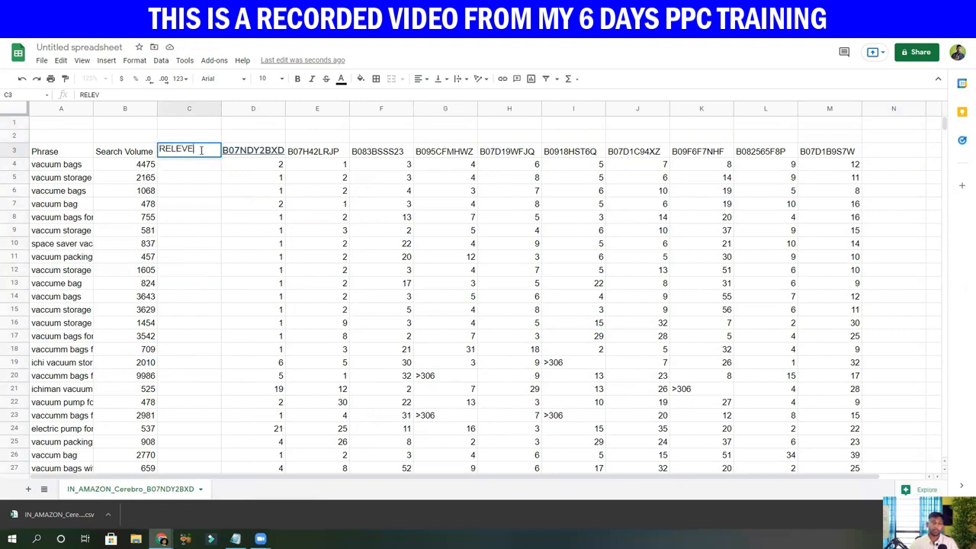
text(NCY)
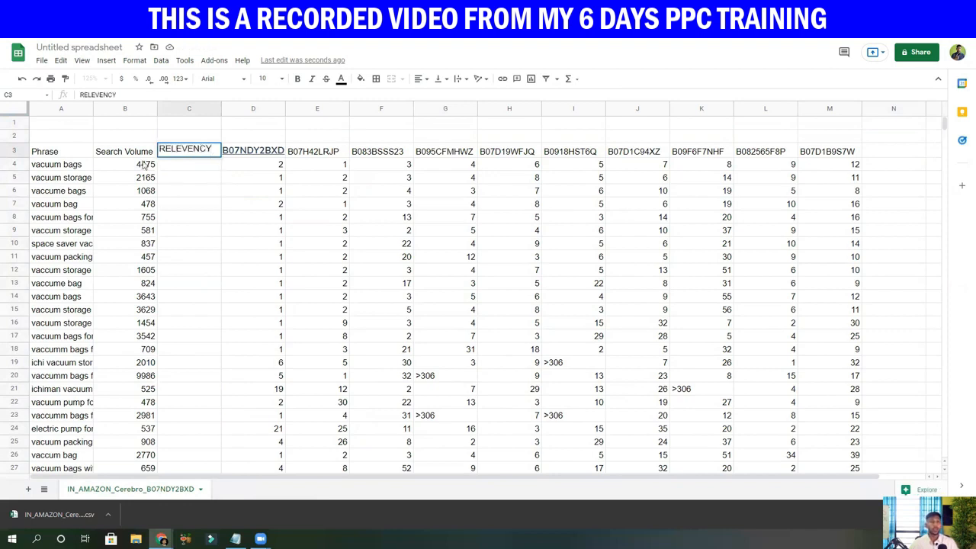
click(85, 166)
click(113, 171)
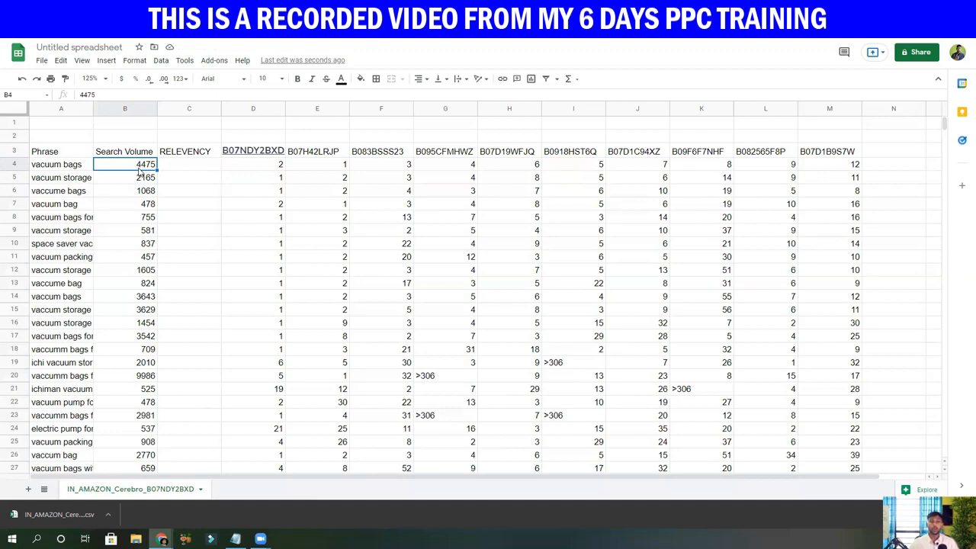
Enter the formula =COUNTIF(D4:M4,"<24") in the first RELEVENCY cell, C4, to count competitor ranks below 24 for vacuum bags
click(773, 309)
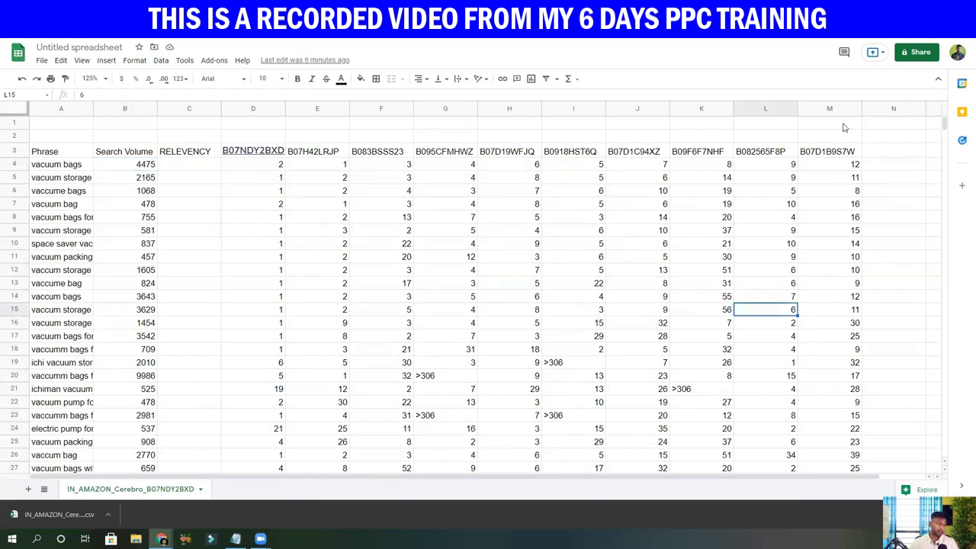
click(203, 165)
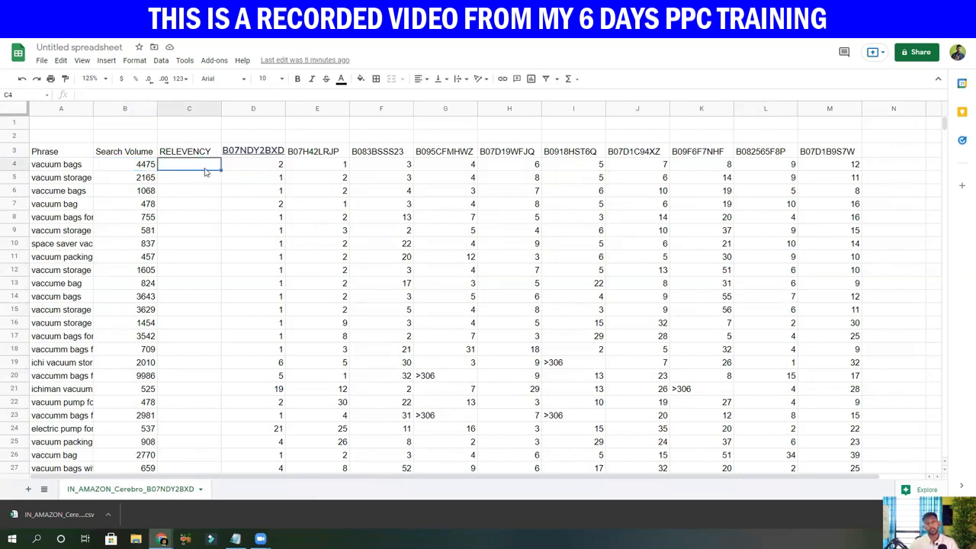
text(=co7)
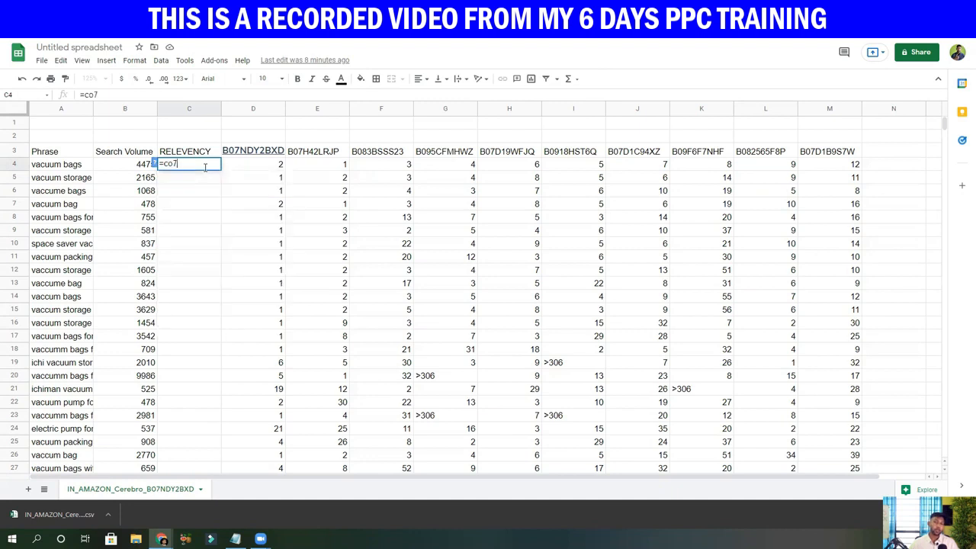
key(BackSpace)
text(un)
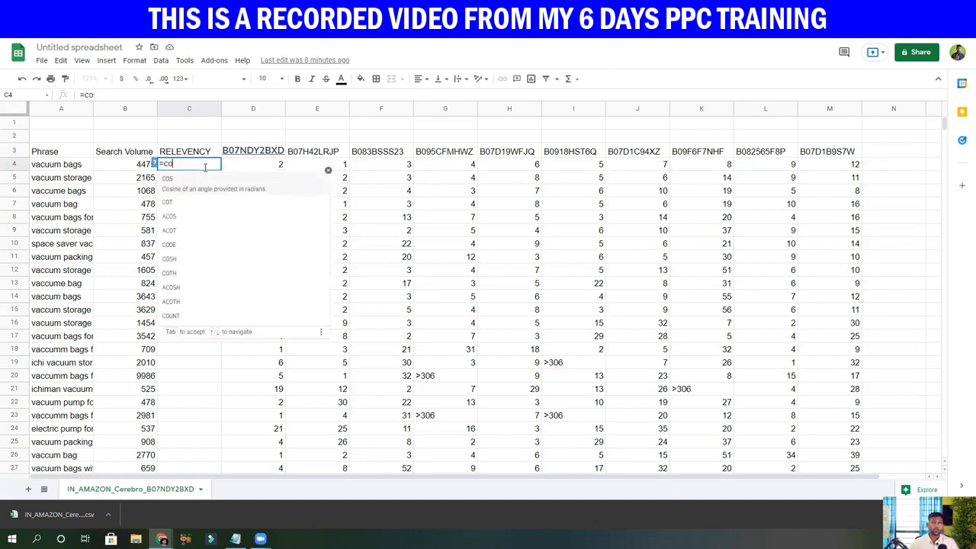
text(tif)
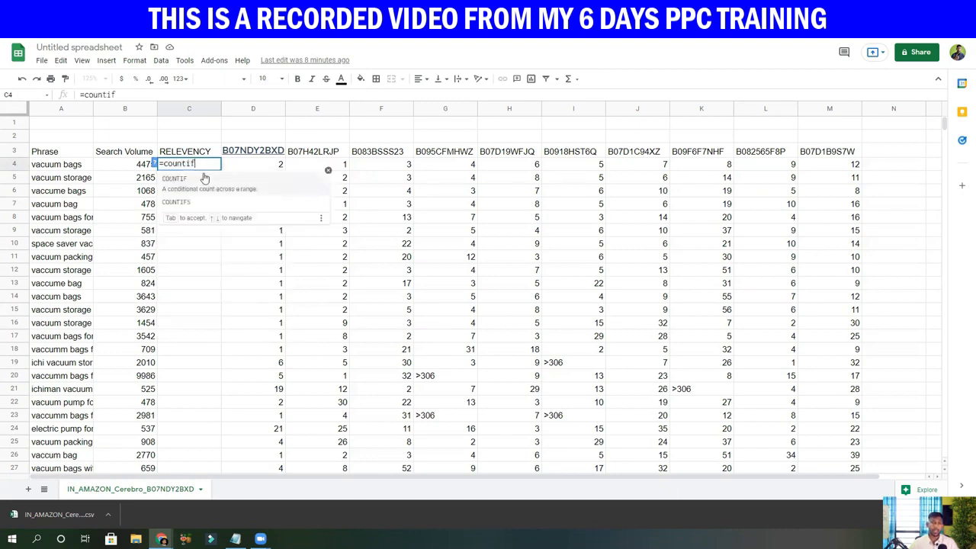
click(197, 188)
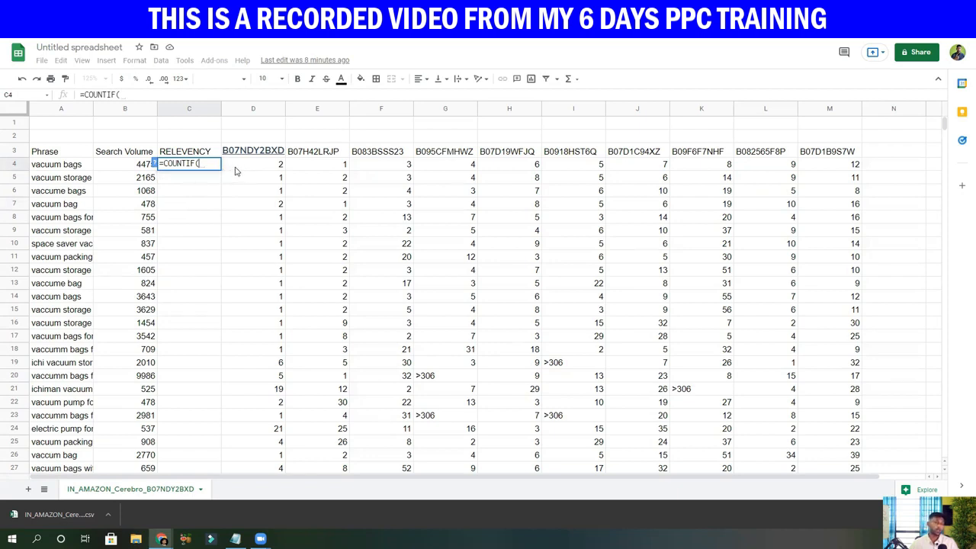
drag(235, 167, 823, 162)
text(,)
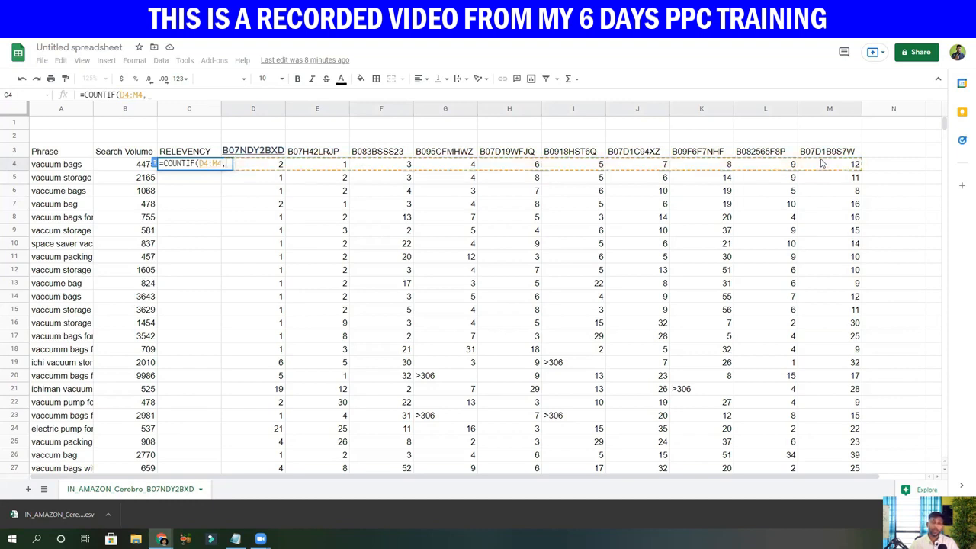
text(")
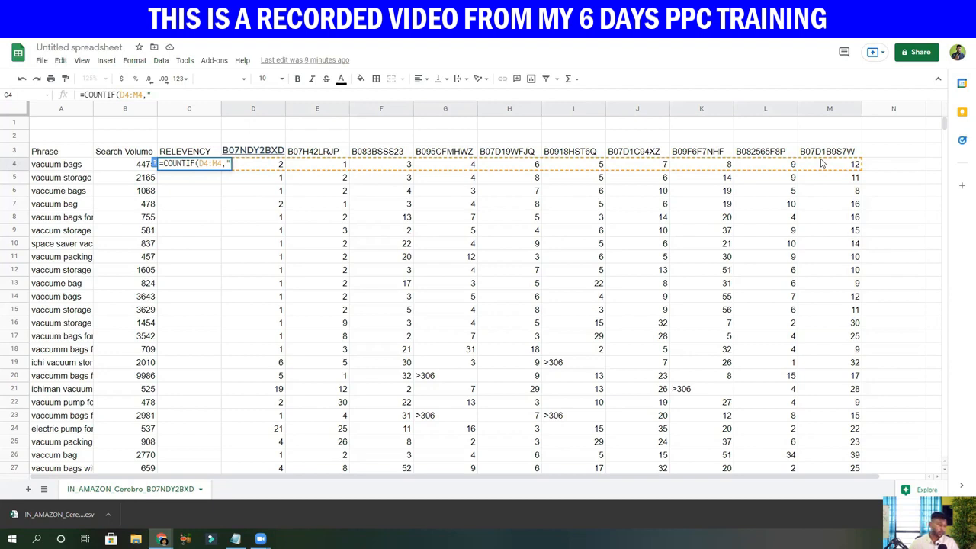
text(<24)
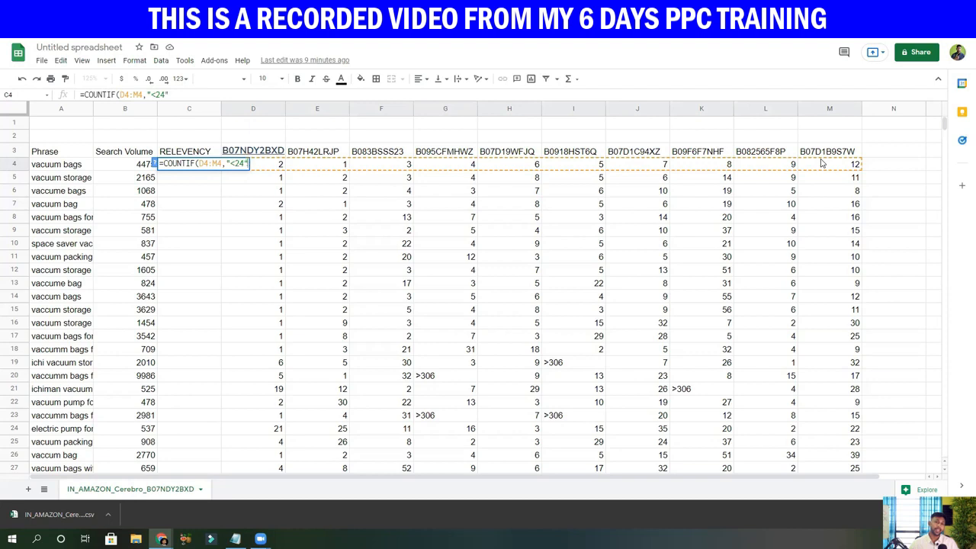
key(Return)
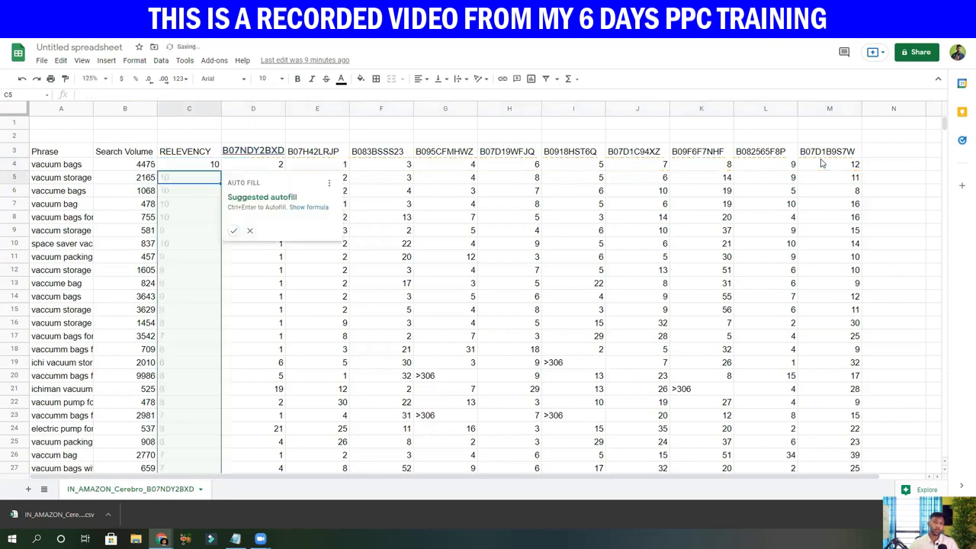
Fill the COUNTIF formula from C4 down the RELEVENCY column for all keyword rows and check the scores
click(712, 168)
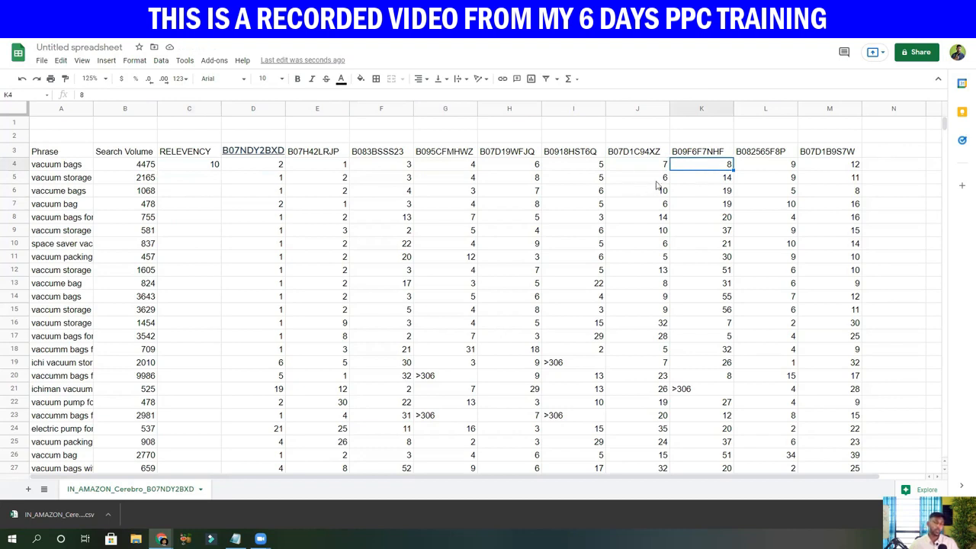
click(263, 168)
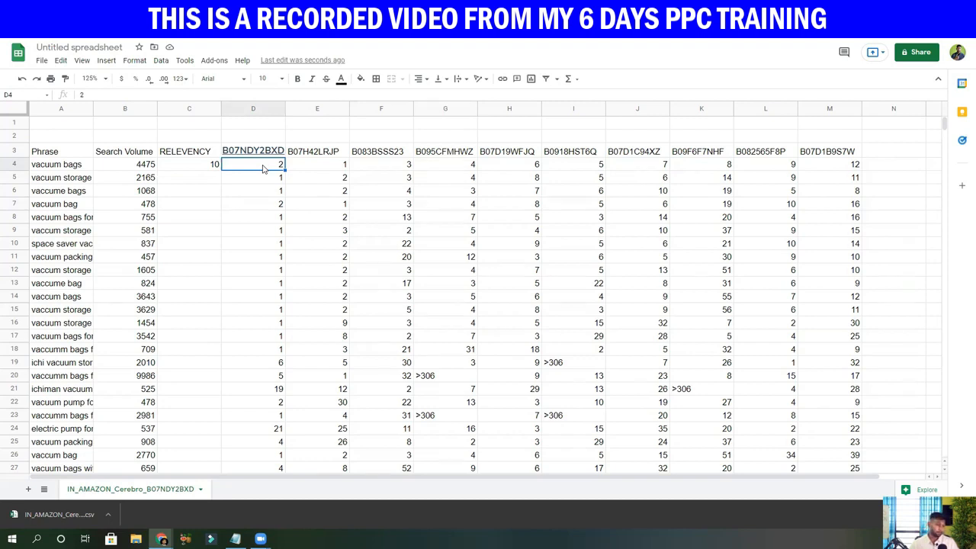
click(333, 168)
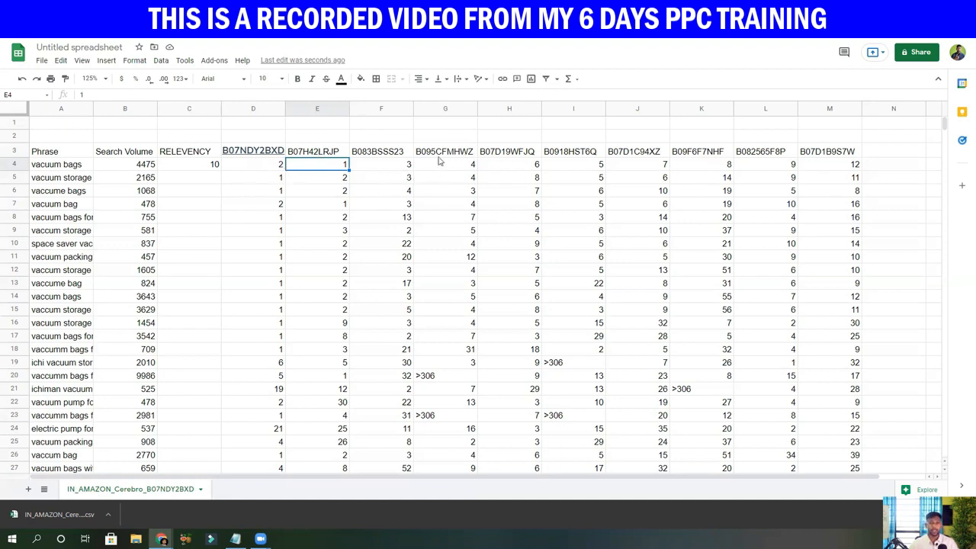
click(72, 166)
click(189, 172)
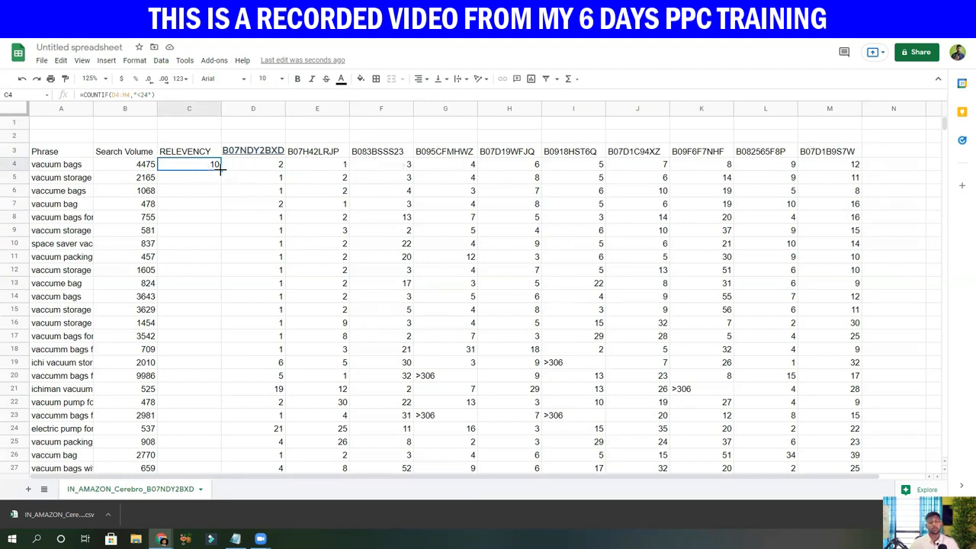
double_click(220, 171)
scroll(189, 199, down, 2)
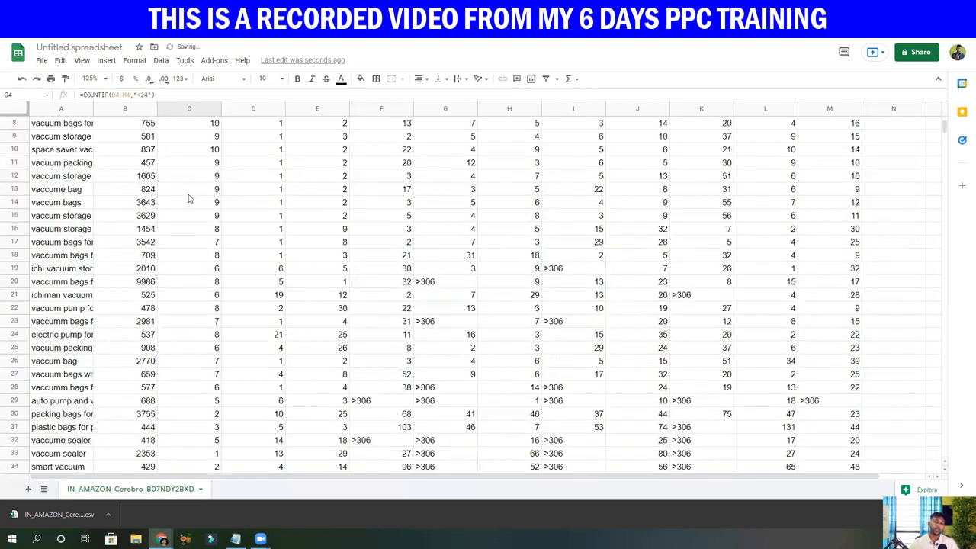
scroll(189, 199, down, 5)
click(216, 311)
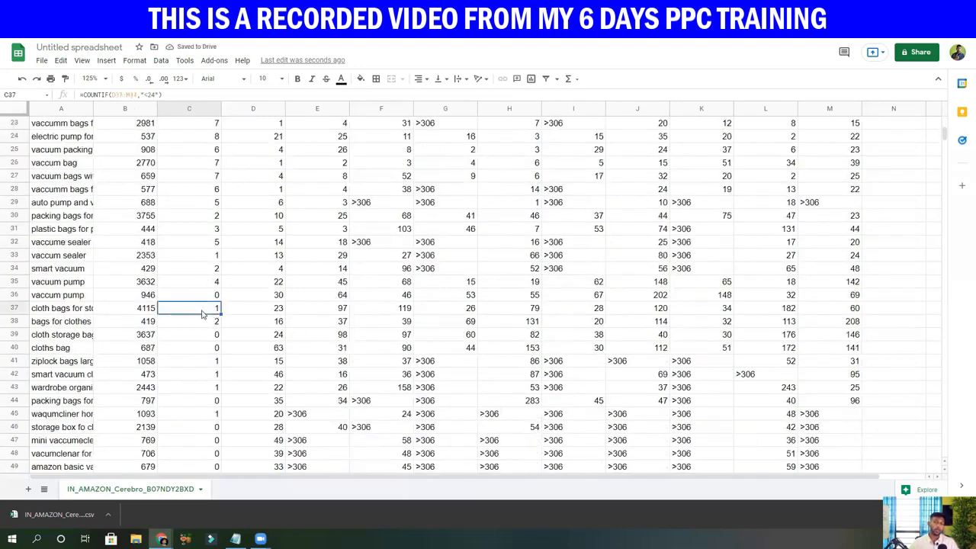
click(251, 311)
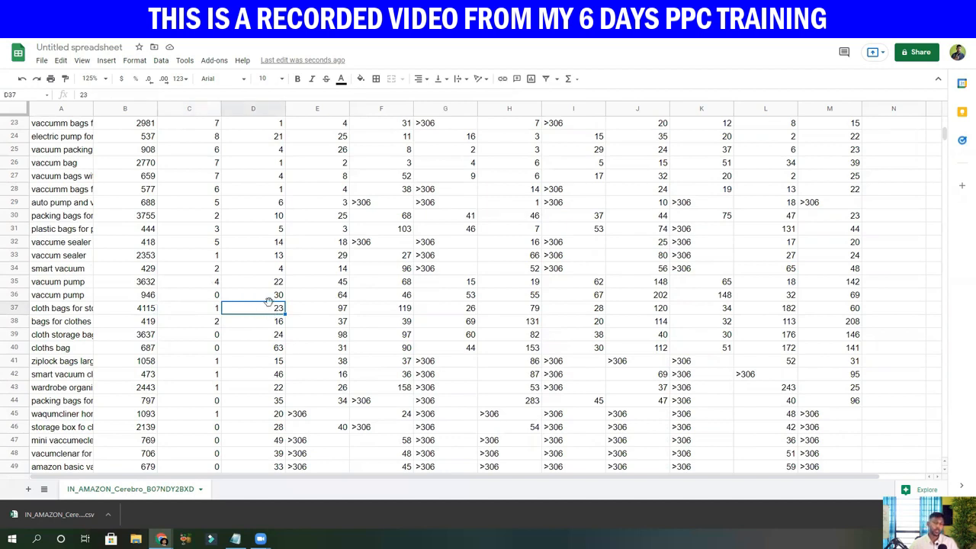
Delete the two blank rows above the header row
scroll(216, 310, up, 5)
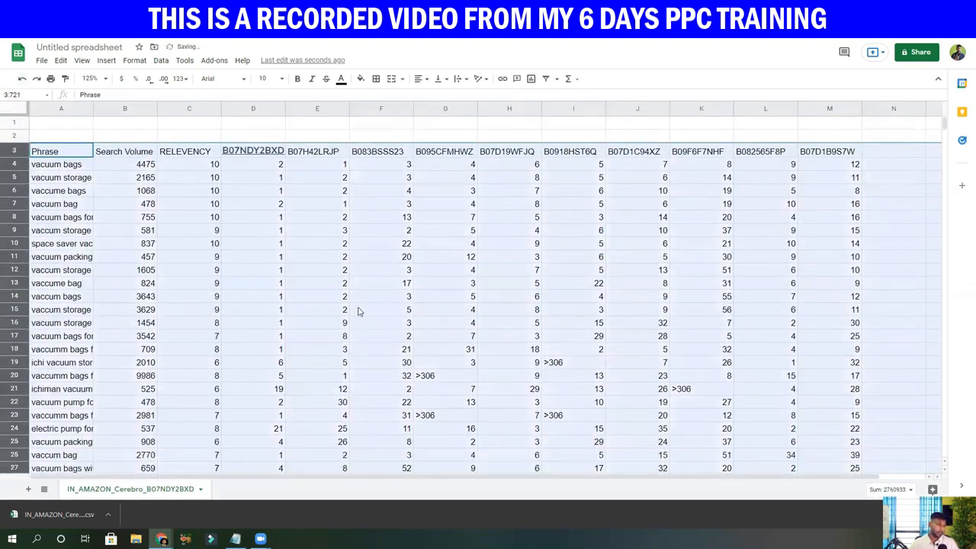
click(208, 127)
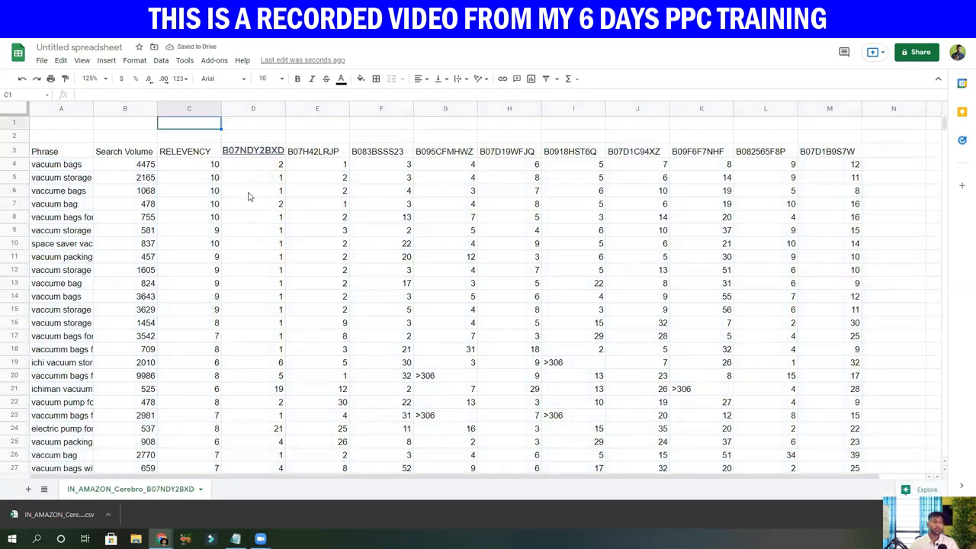
drag(19, 123, 17, 134)
right_click(17, 134)
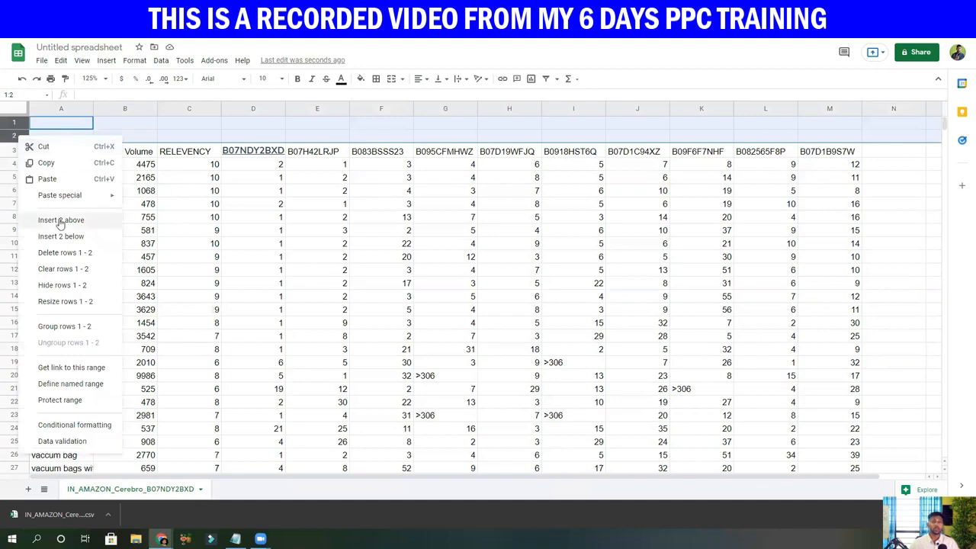
click(65, 268)
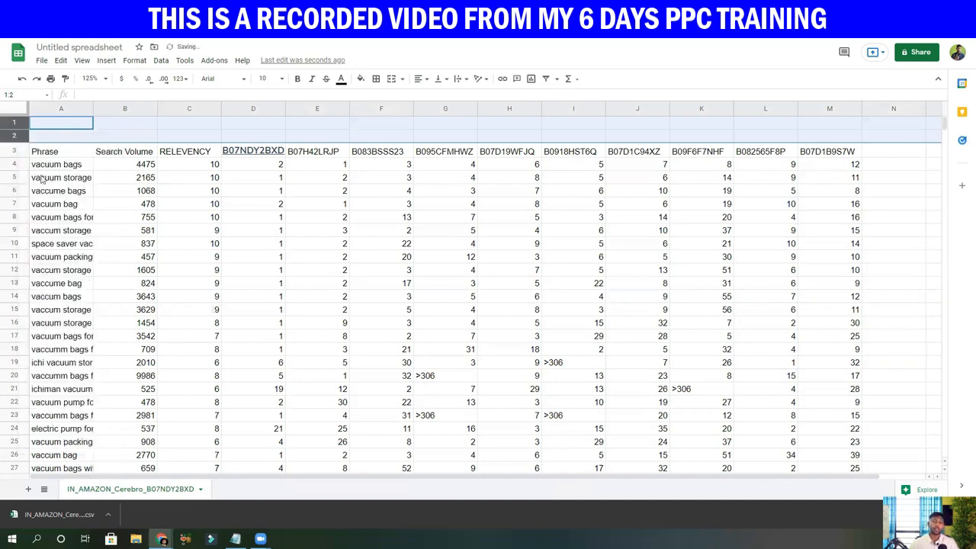
right_click(17, 135)
click(59, 247)
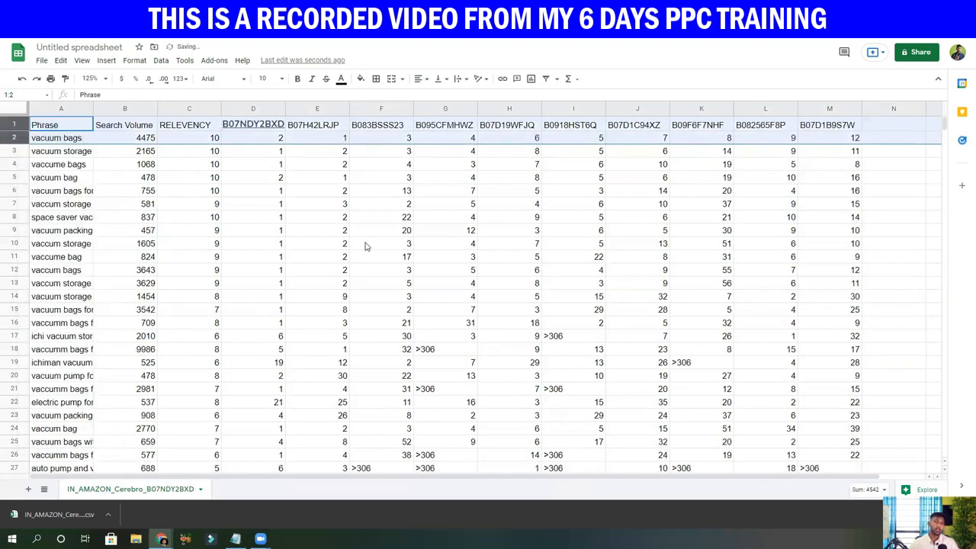
Create a new filter view from the header row and sort the RELEVENCY column Z → A
click(23, 126)
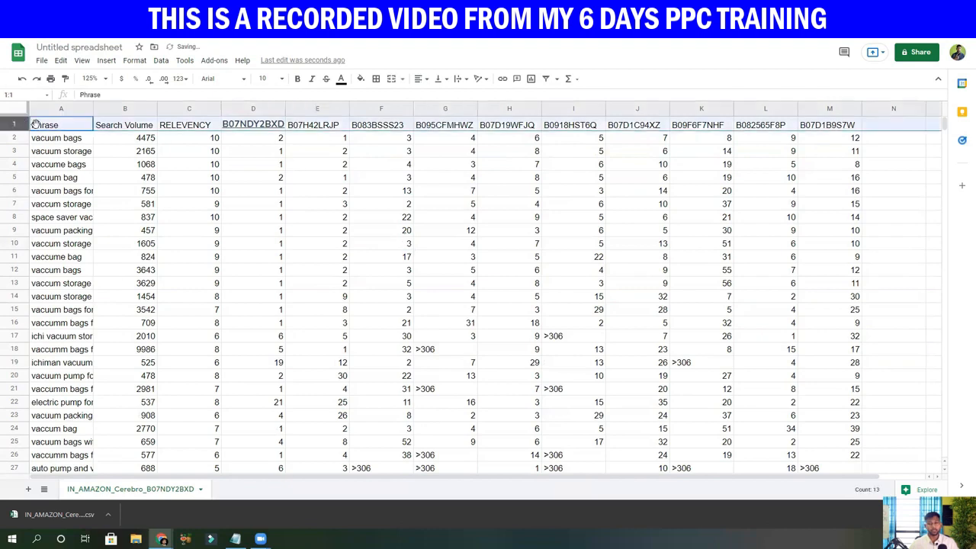
click(559, 79)
click(566, 96)
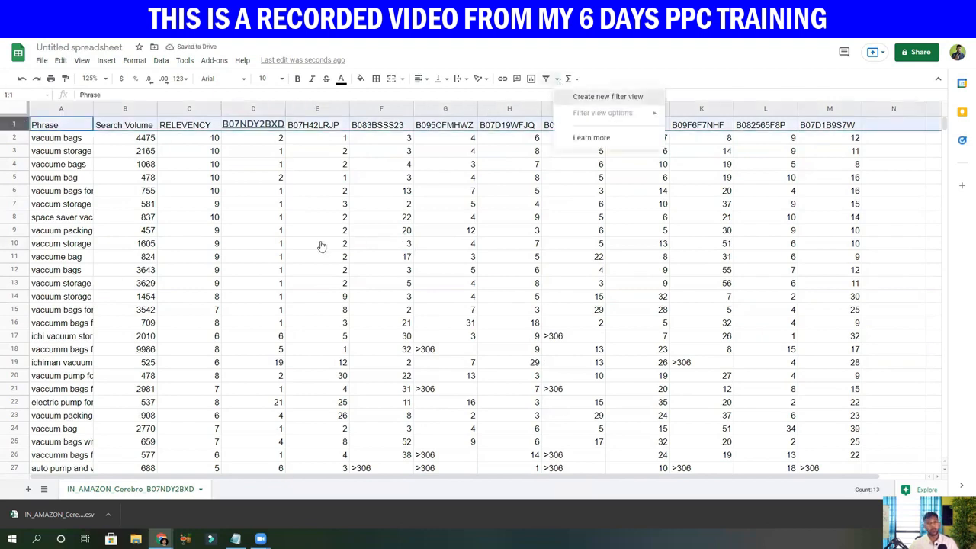
click(321, 239)
click(216, 145)
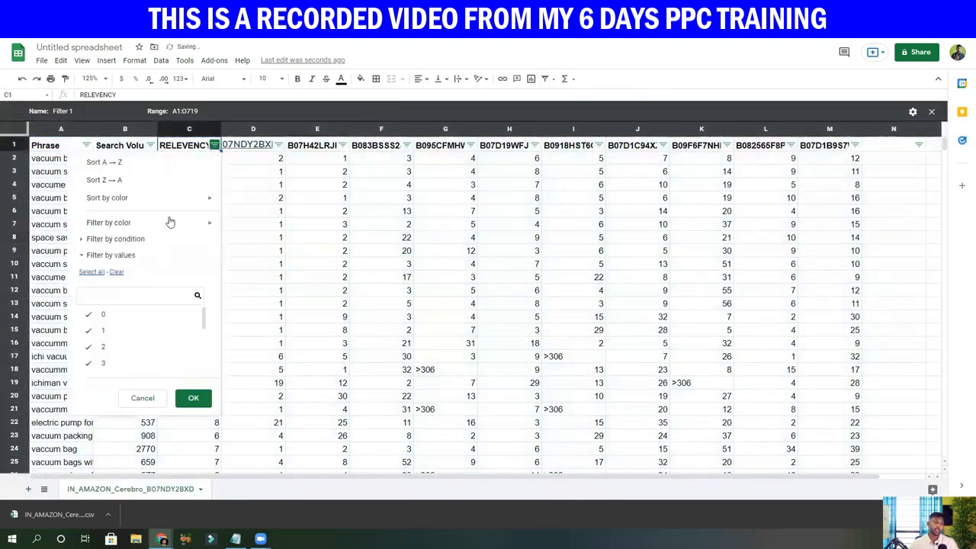
click(128, 180)
Clear all keyword data with a relevancy of 1 or 0, from the vaccum sealer row 39 through row 721
scroll(209, 201, down, 20)
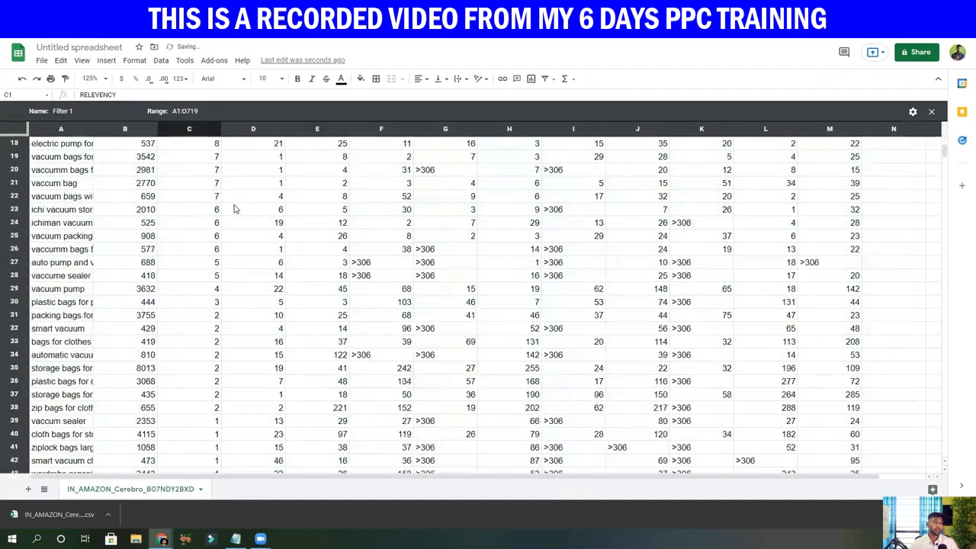
scroll(238, 209, down, 18)
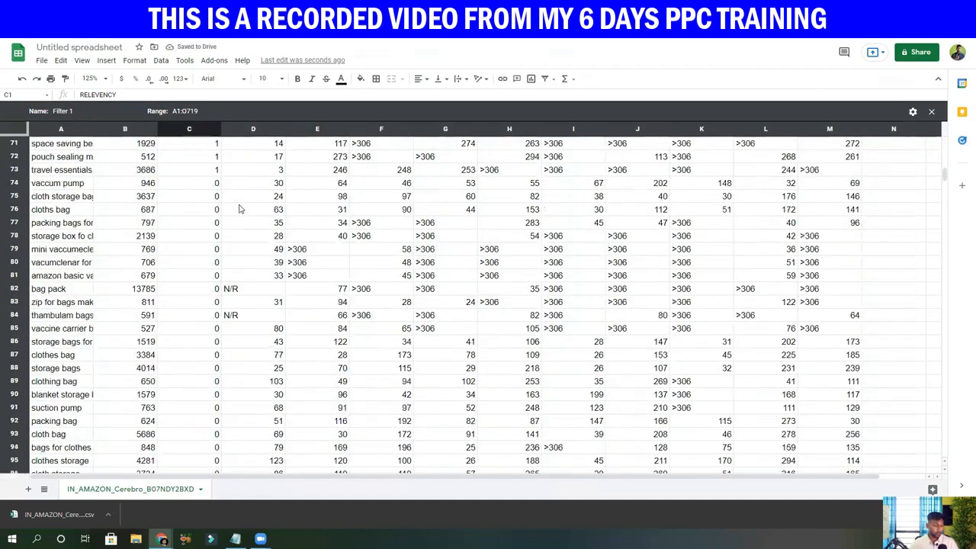
scroll(239, 209, down, 15)
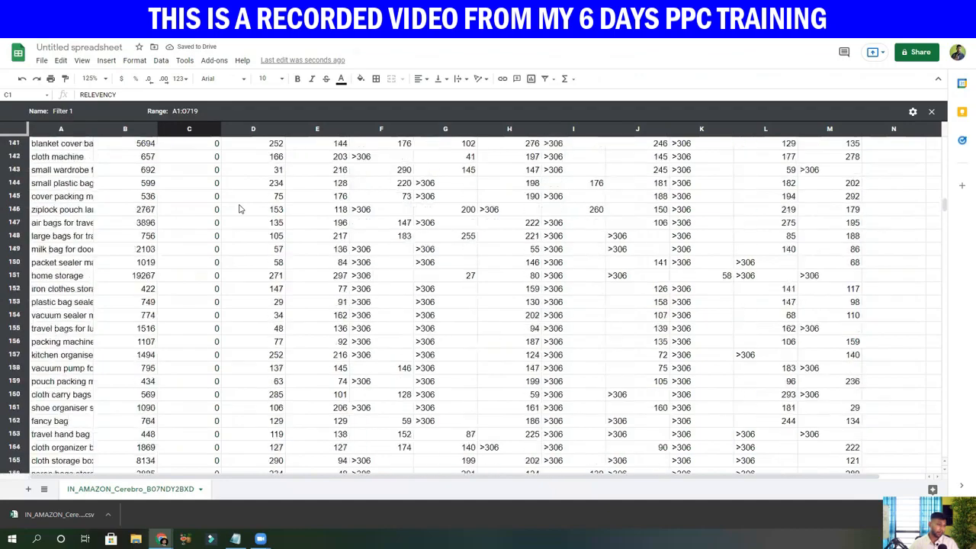
scroll(264, 257, up, 8)
scroll(264, 256, down, 17)
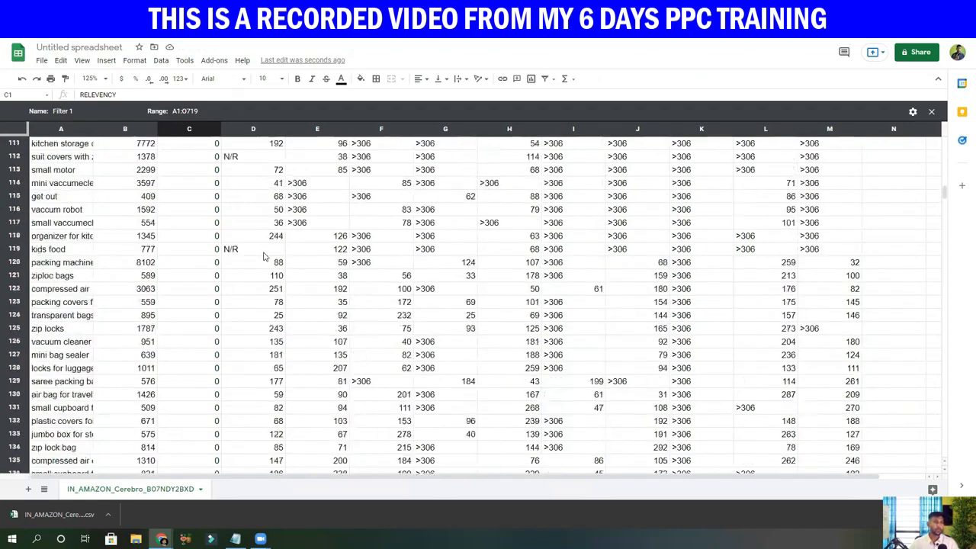
scroll(264, 256, down, 10)
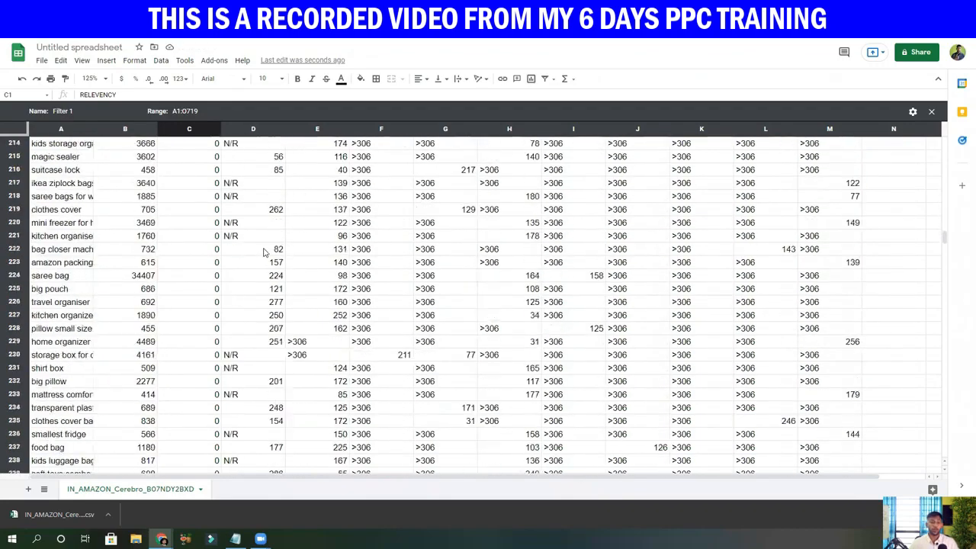
scroll(271, 241, up, 20)
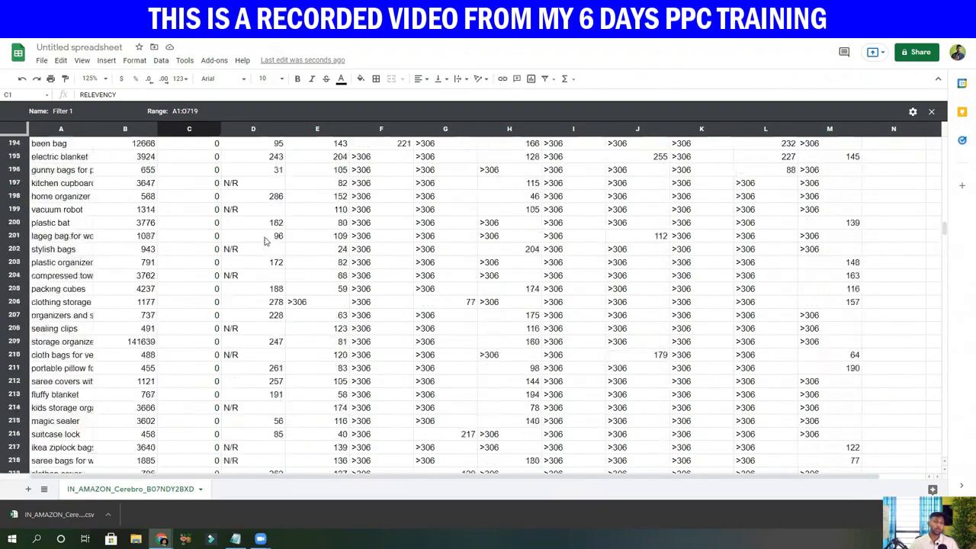
scroll(259, 261, up, 20)
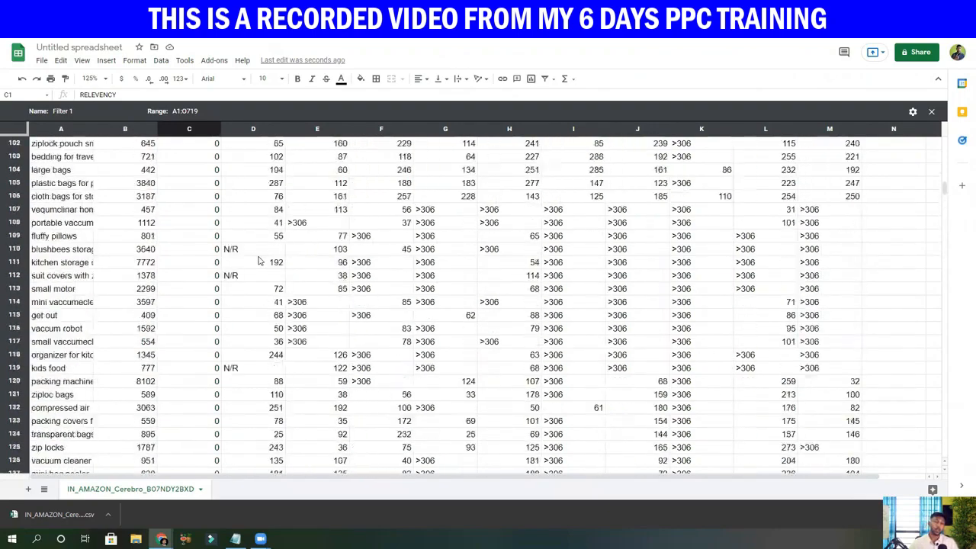
scroll(260, 262, up, 6)
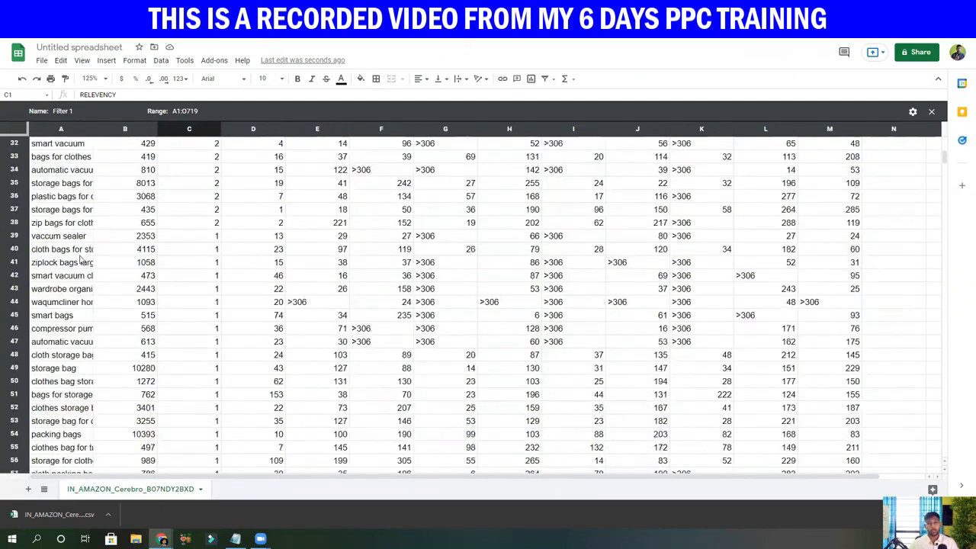
mouse_move(34, 238)
mouse_down()
mouse_move(53, 335)
mouse_move(770, 470)
mouse_move(914, 474)
mouse_up()
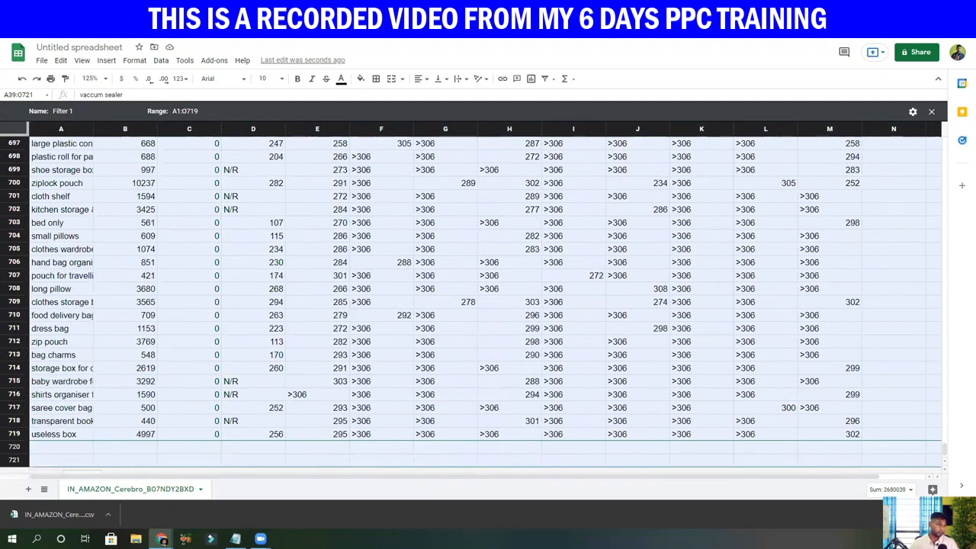
key(Delete)
scroll(526, 368, up, 15)
click(526, 366)
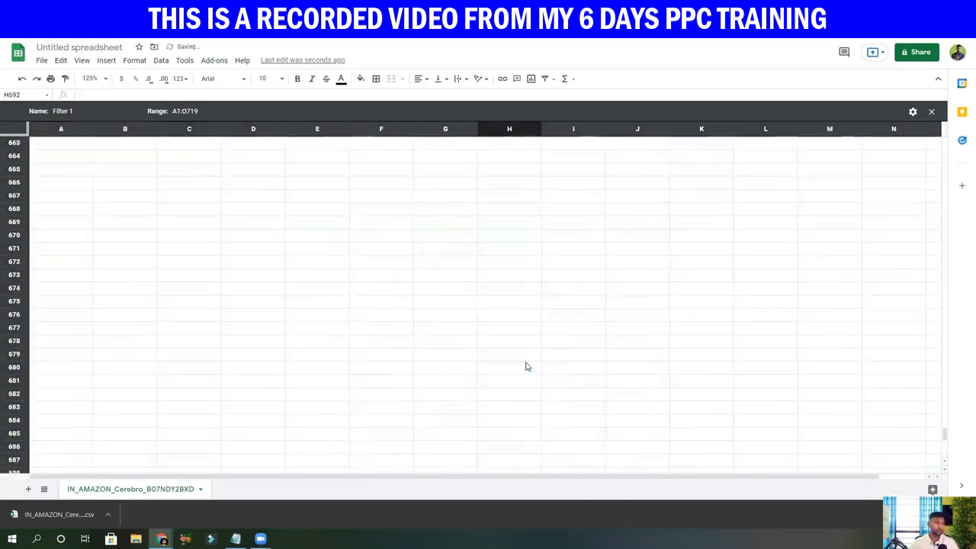
Insert two blank rows above the header row of the keyword table
scroll(526, 366, up, 15)
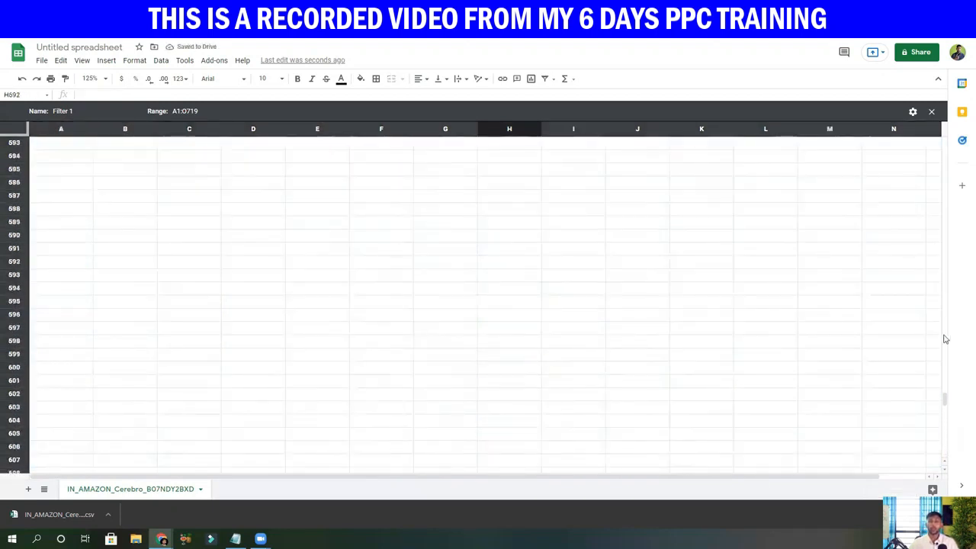
drag(943, 398, 944, 180)
scroll(944, 265, up, 20)
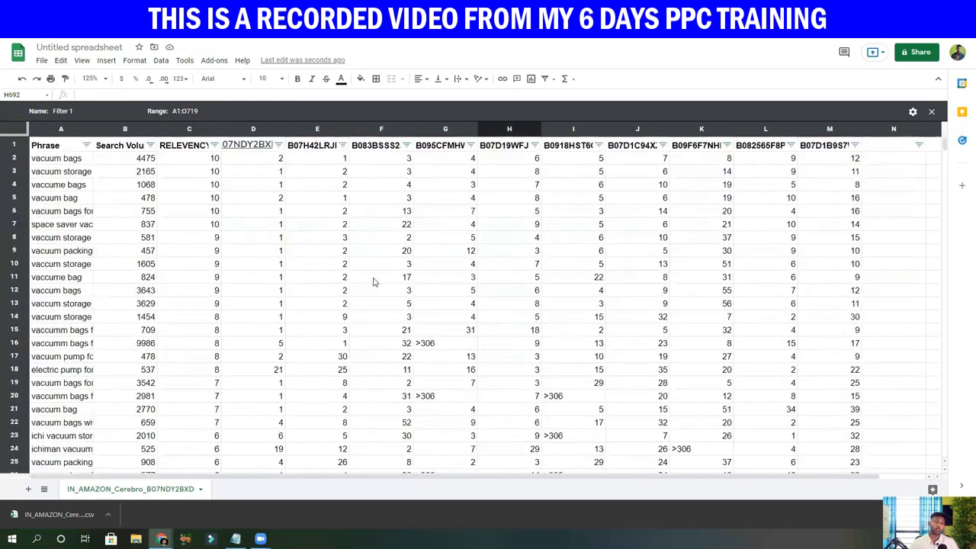
click(18, 143)
right_click(15, 144)
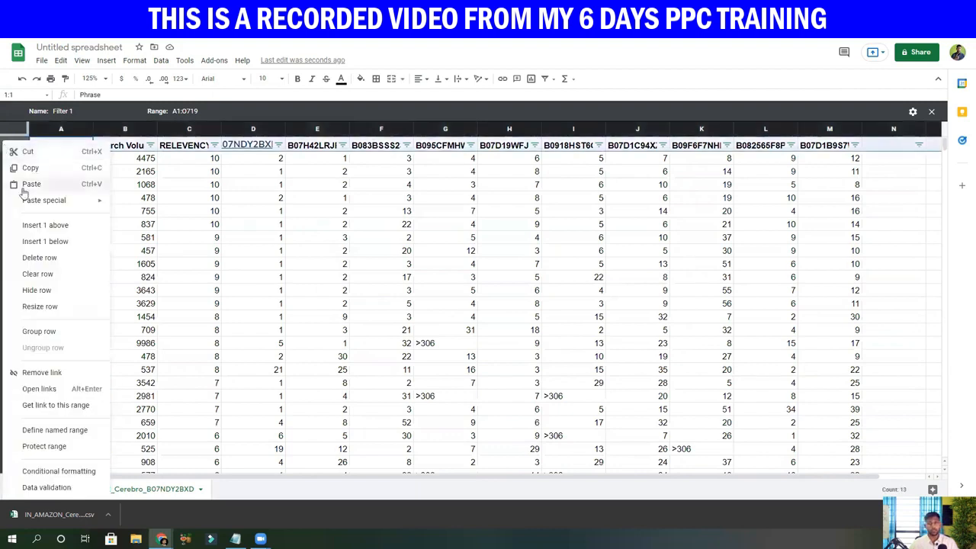
click(46, 224)
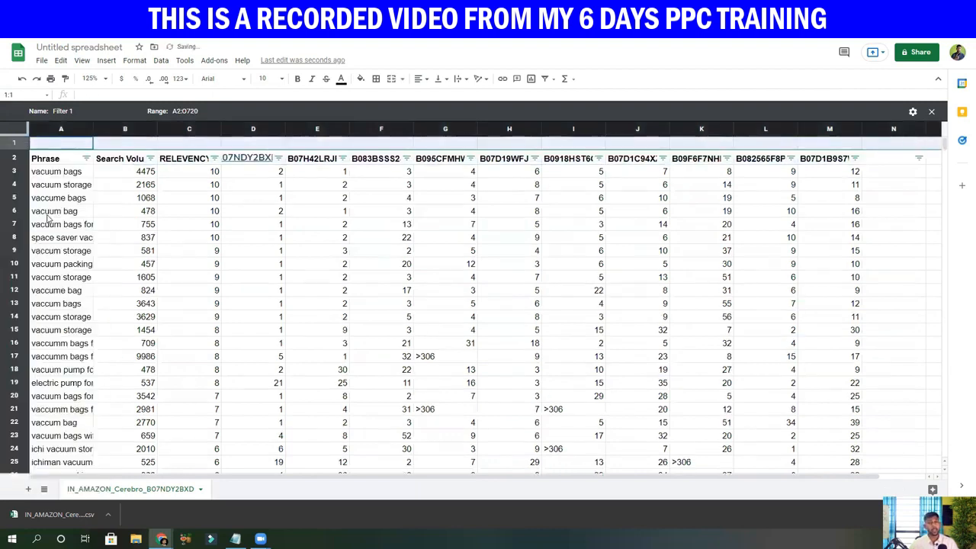
right_click(16, 144)
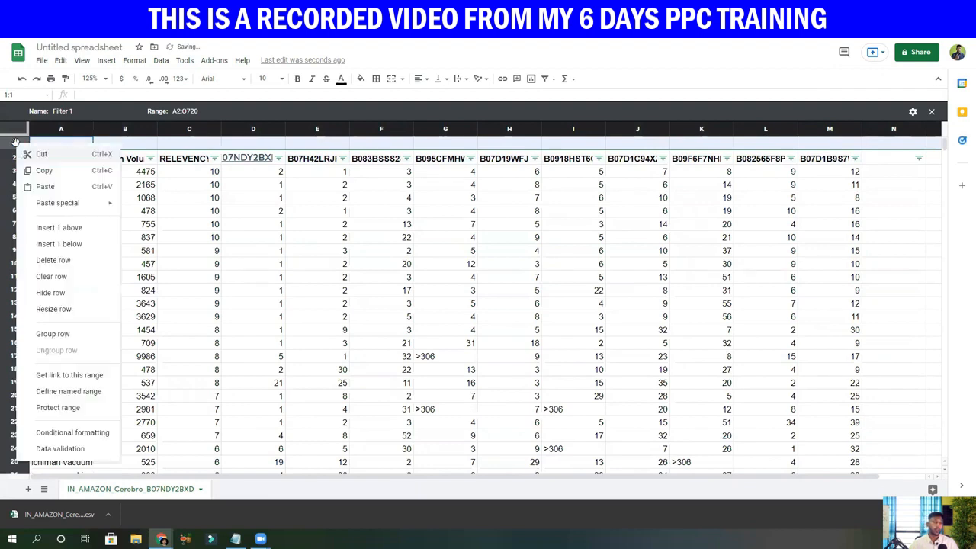
click(51, 228)
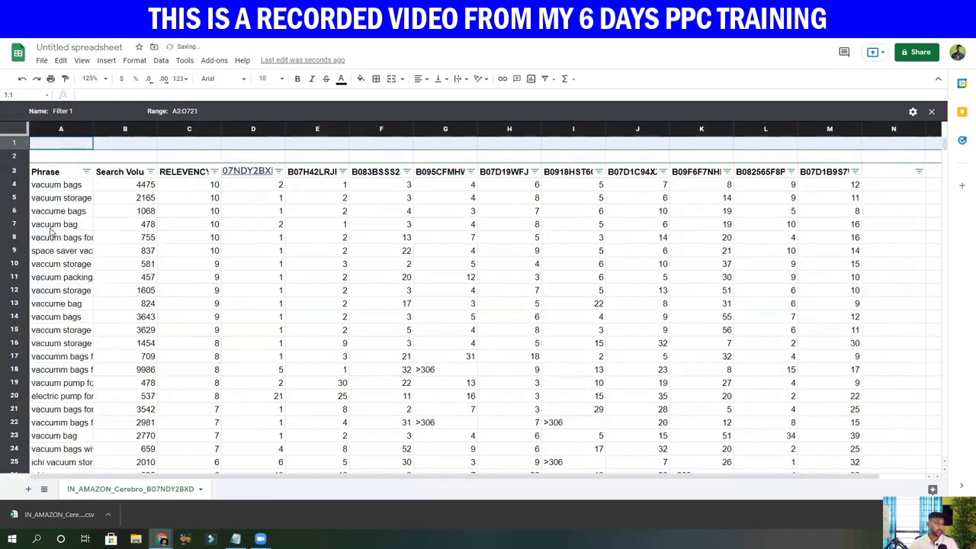
Enter =COUNTIF(D4:D40,"<24") in D2 to count the first product's keyword ranks below 24
click(242, 157)
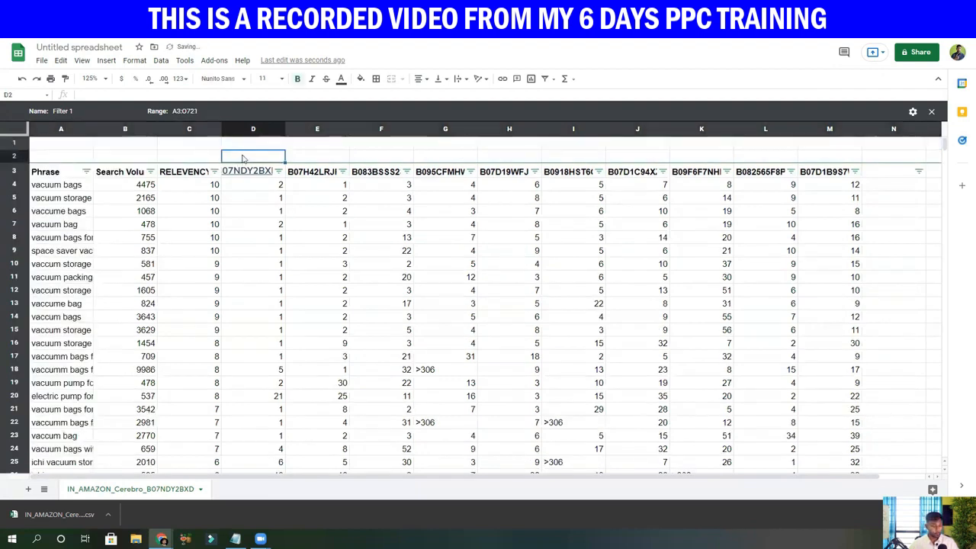
text(=c)
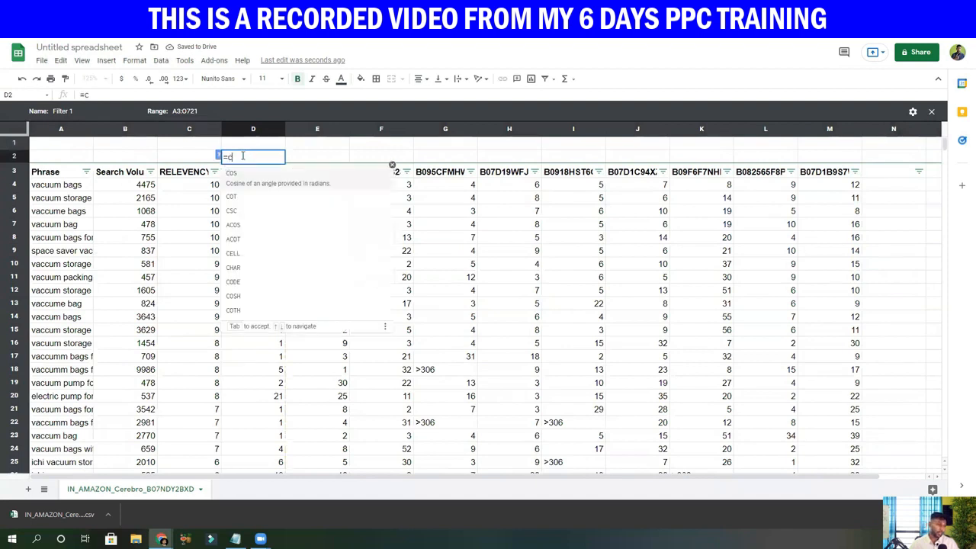
text(oun)
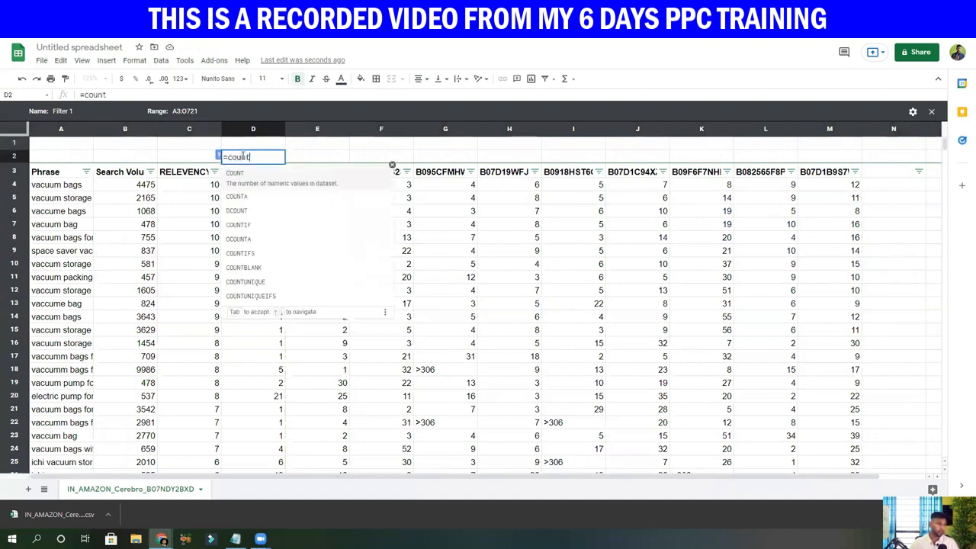
text(t)
click(243, 224)
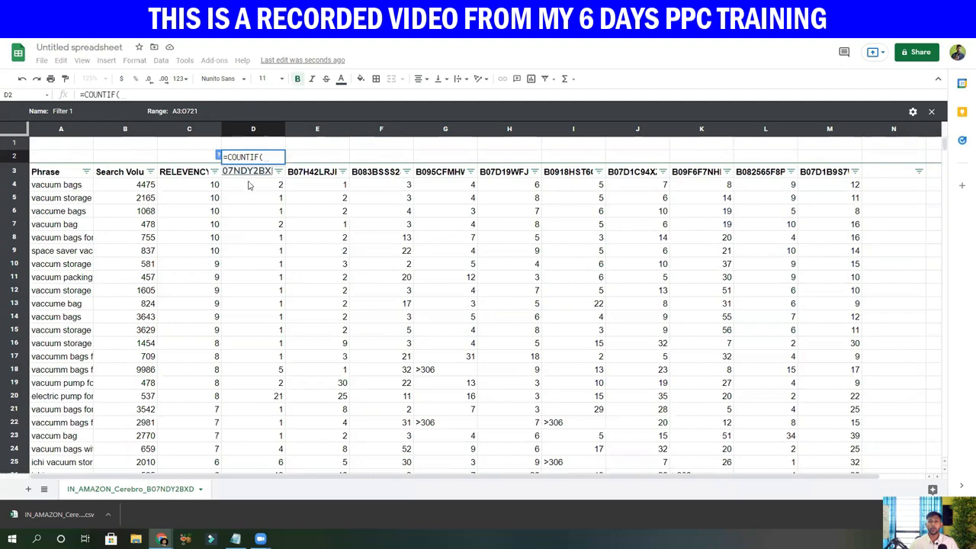
drag(251, 185, 251, 459)
drag(247, 298, 252, 328)
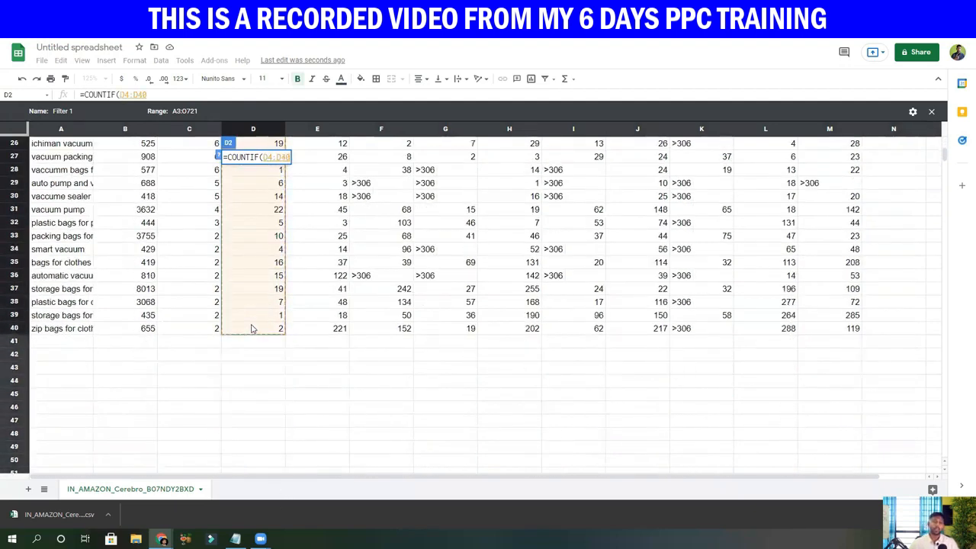
text(,)
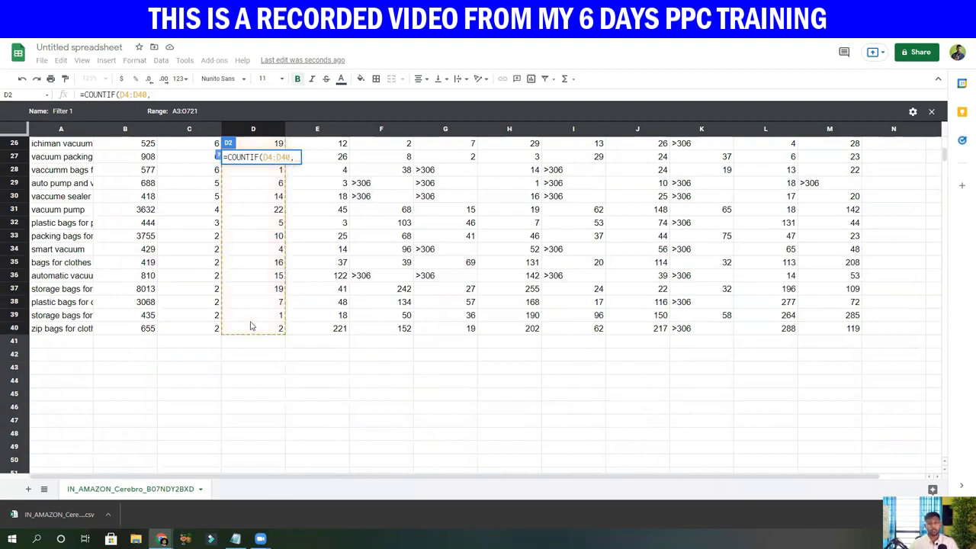
text(<24)
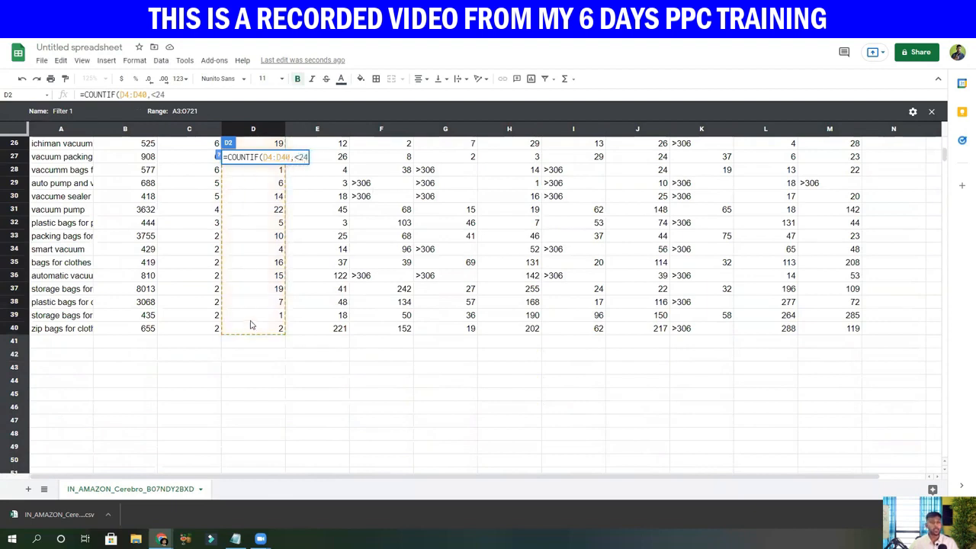
text(")
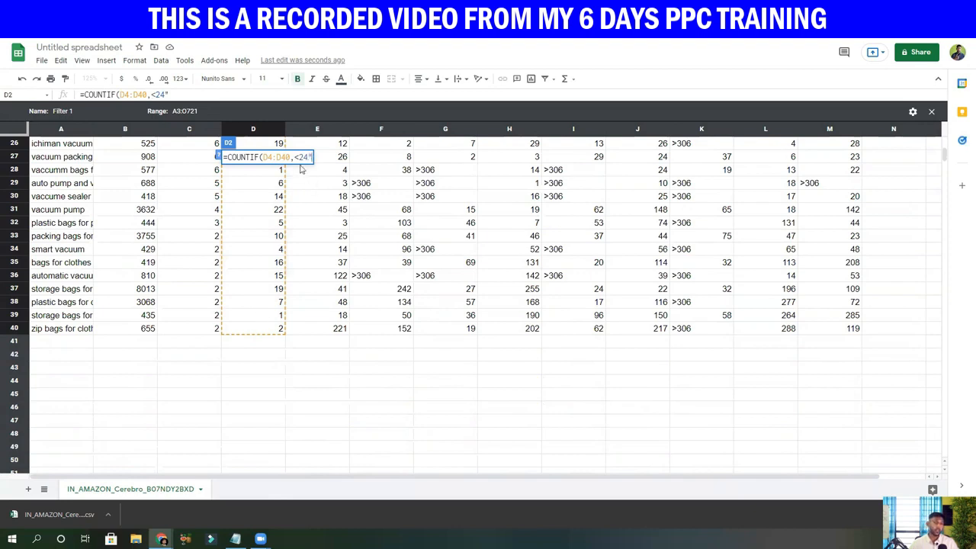
click(295, 156)
text(")
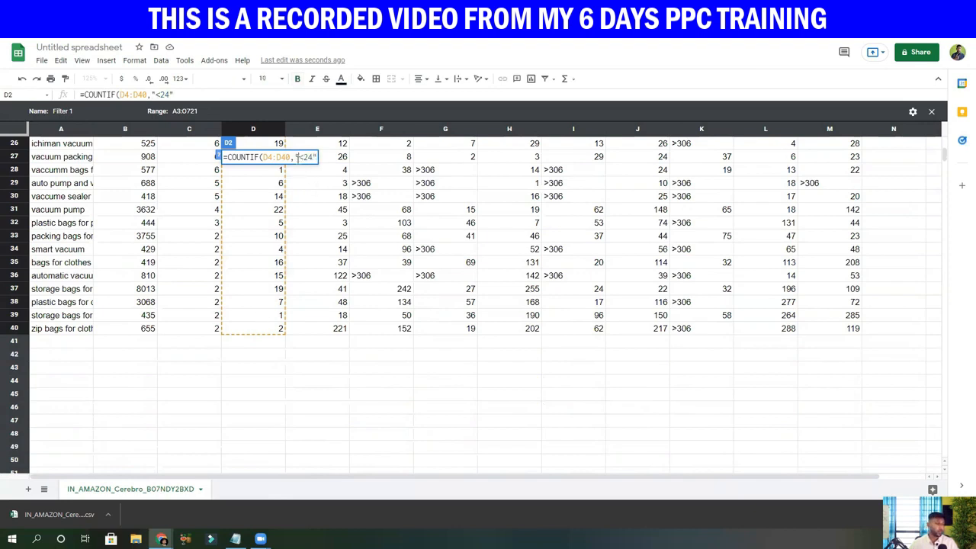
key(Return)
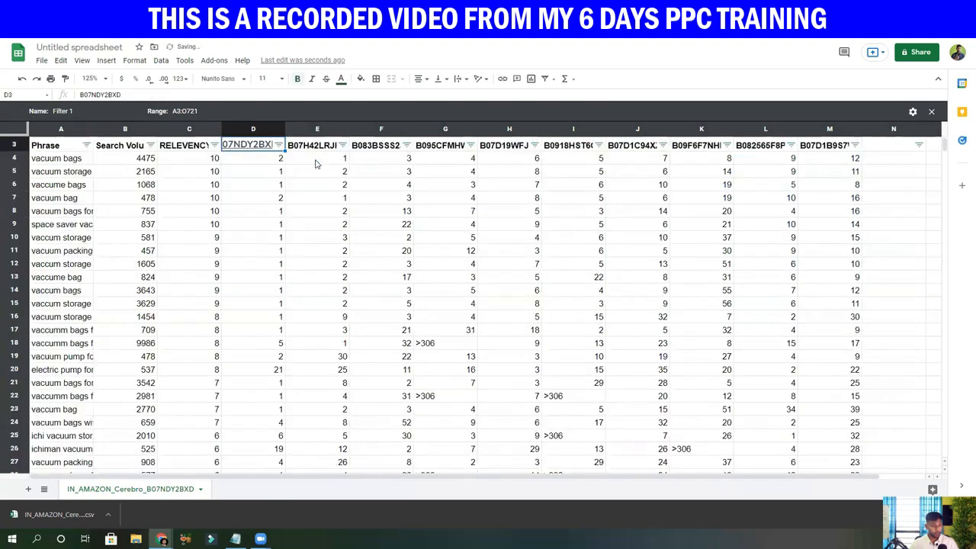
Check the count in D2 against the number of phrases in A4:A40 and the first product's ranks
click(263, 157)
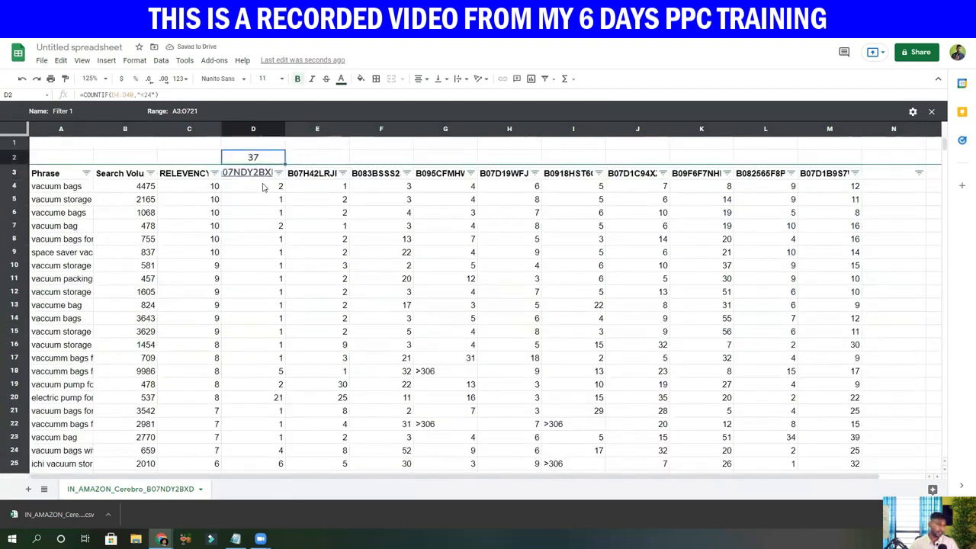
scroll(263, 185, down, 8)
scroll(263, 185, up, 8)
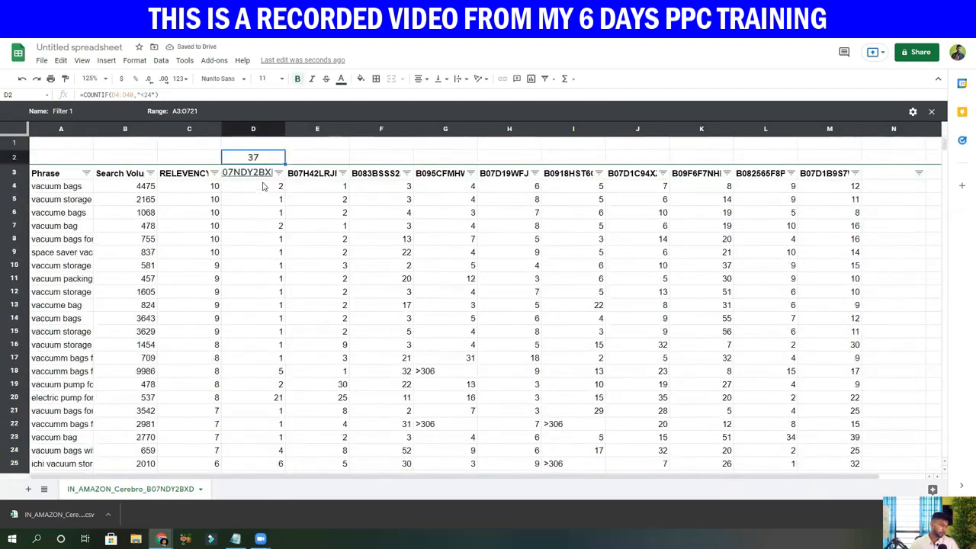
drag(61, 186, 84, 189)
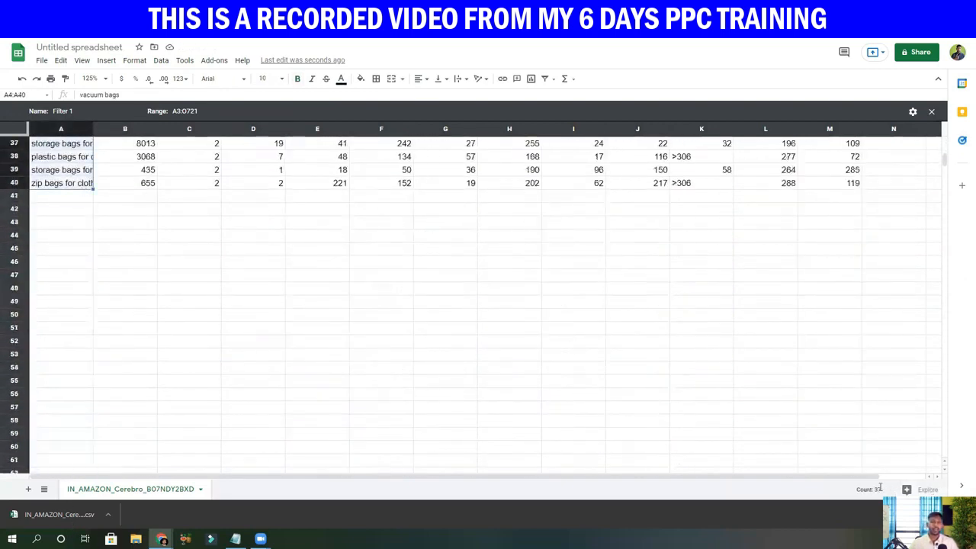
click(38, 183)
scroll(48, 186, up, 4)
scroll(48, 186, up, 5)
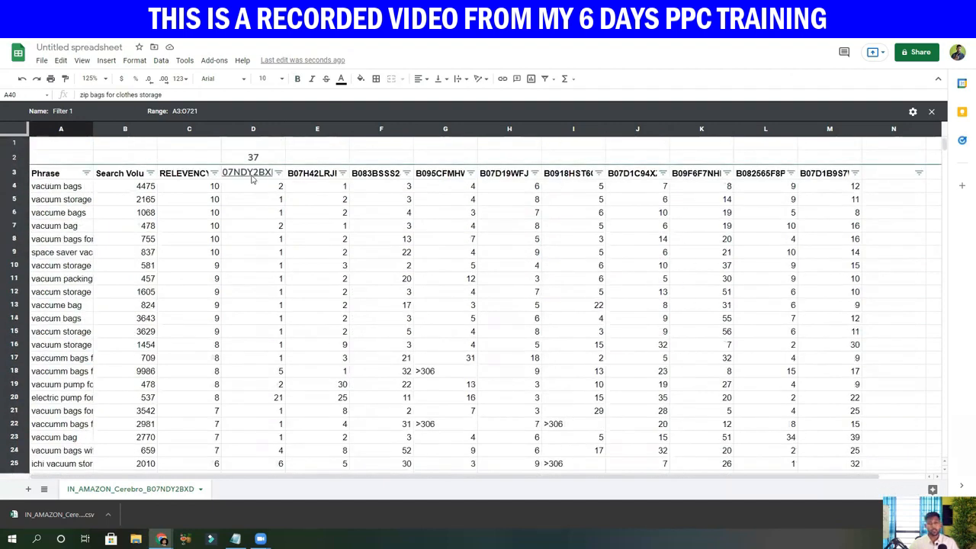
click(253, 175)
click(172, 189)
click(243, 189)
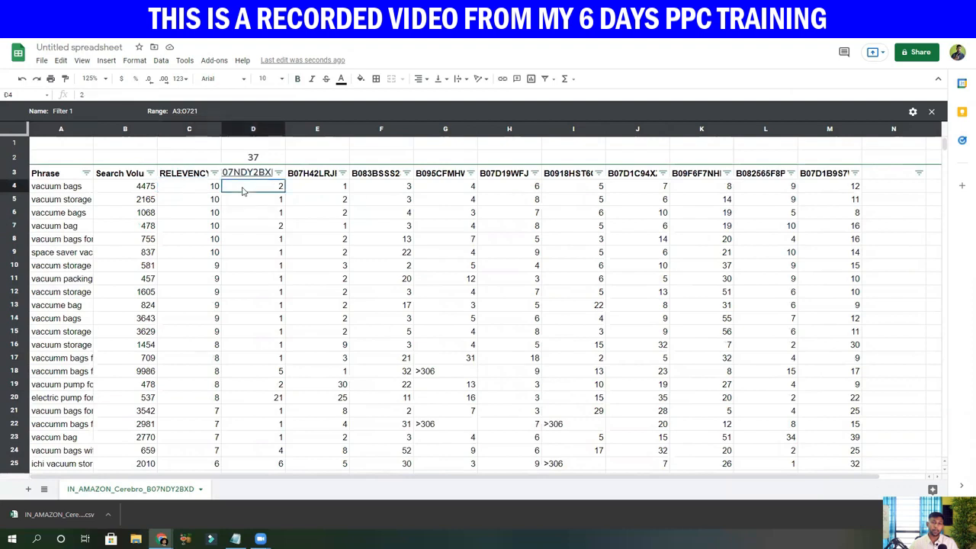
click(243, 160)
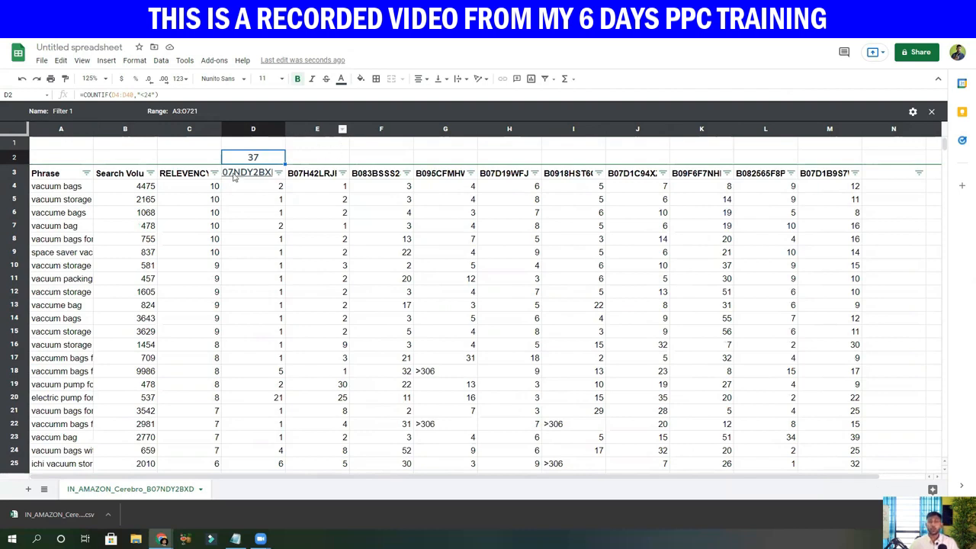
mouse_move(232, 175)
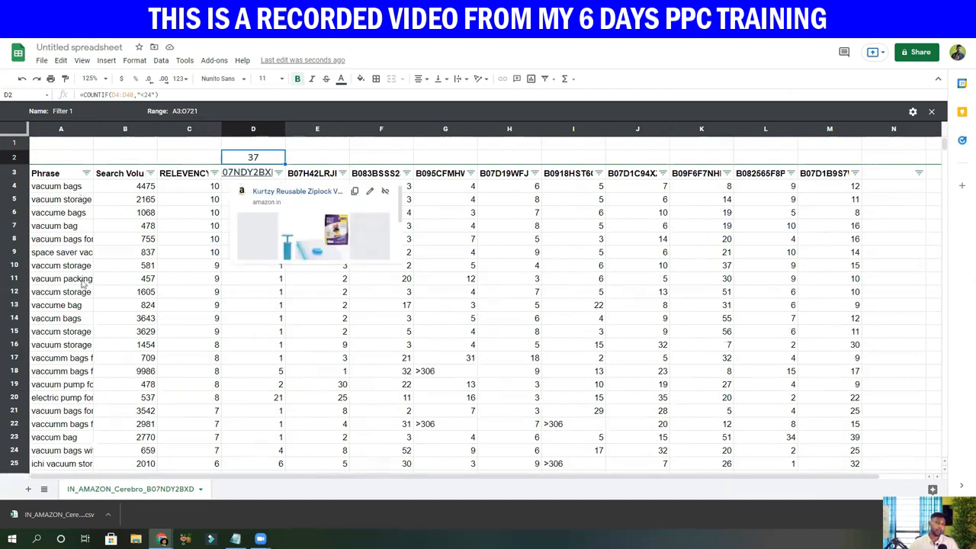
click(58, 191)
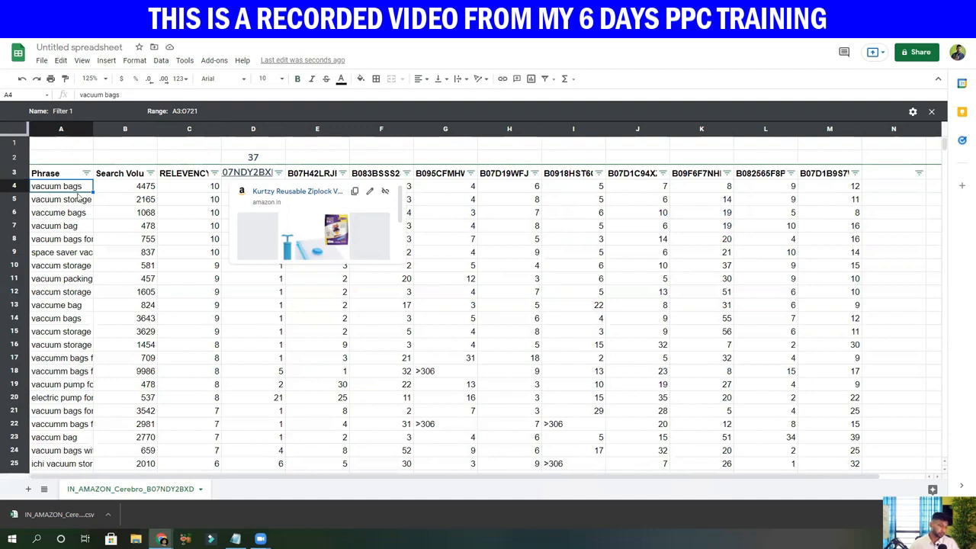
click(57, 295)
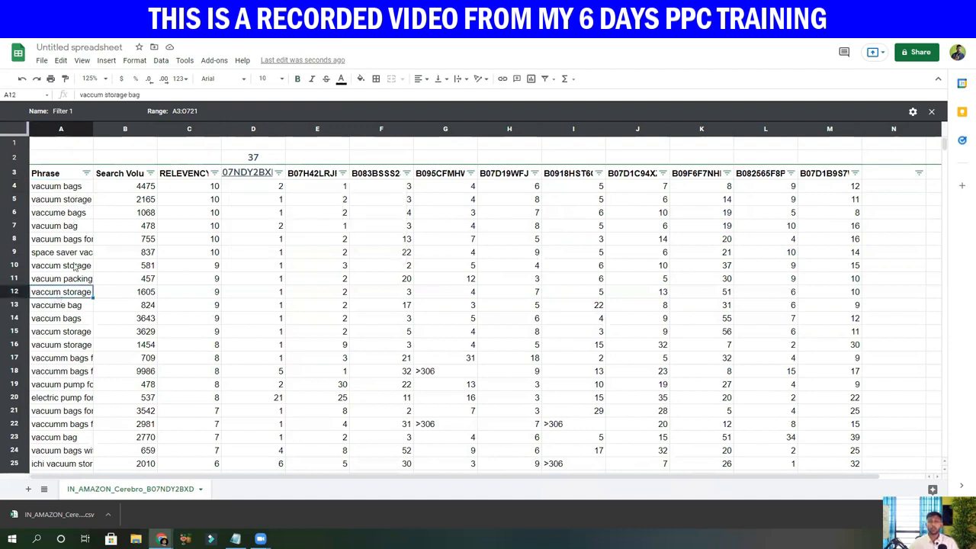
Fill the COUNTIF formula from D2 across to M2 and check the counts of the product columns
click(258, 159)
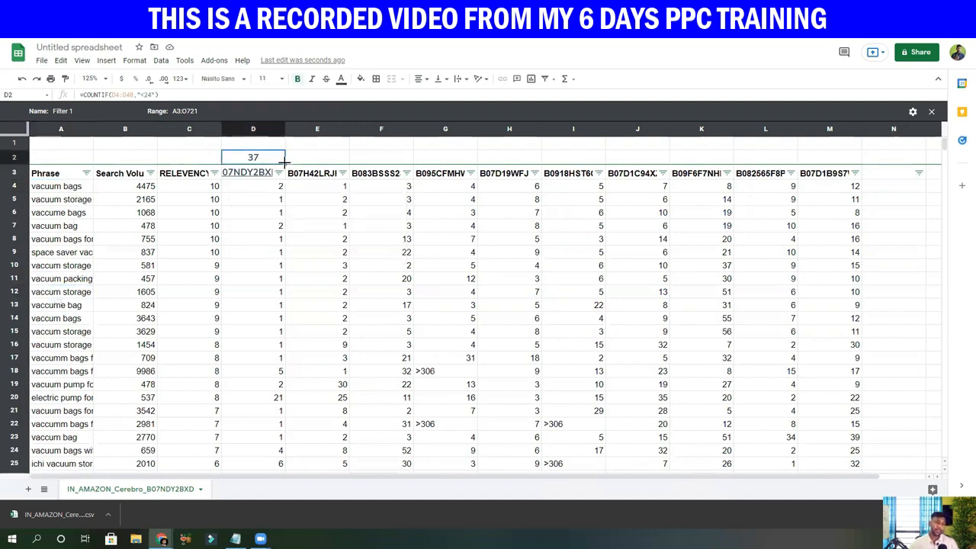
drag(283, 162, 839, 157)
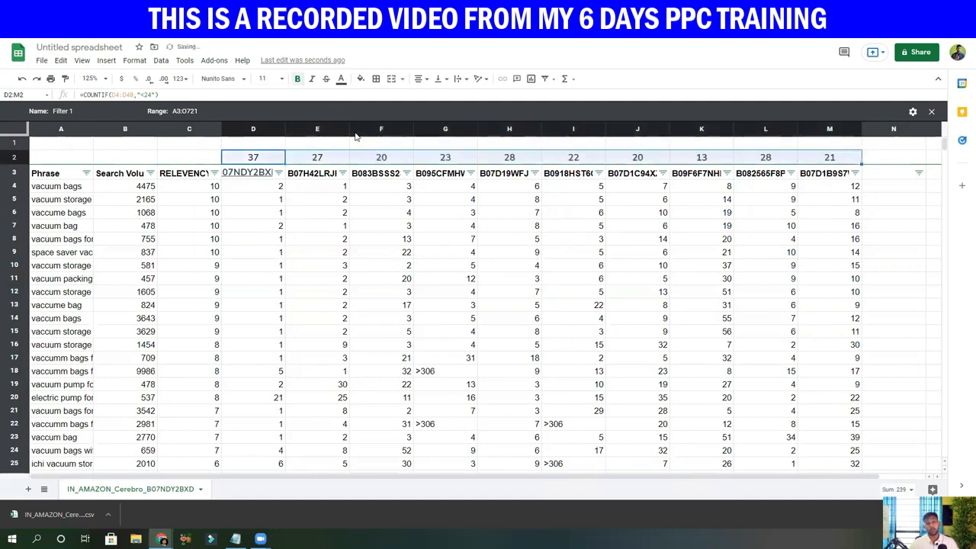
click(263, 158)
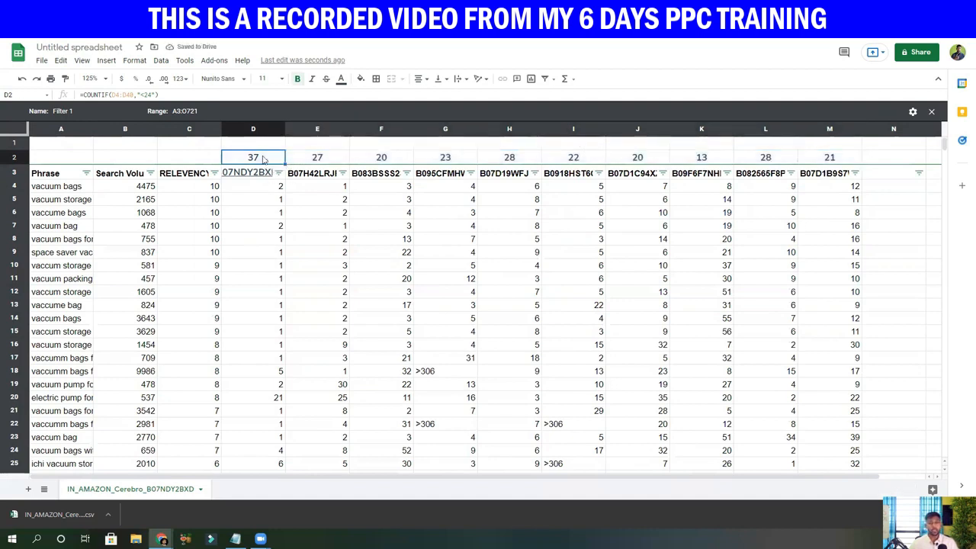
click(312, 161)
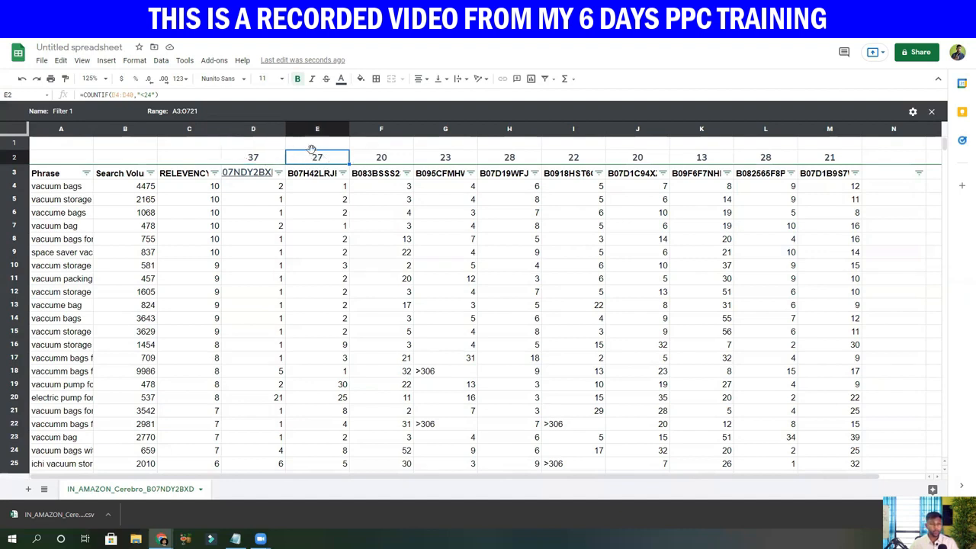
click(500, 161)
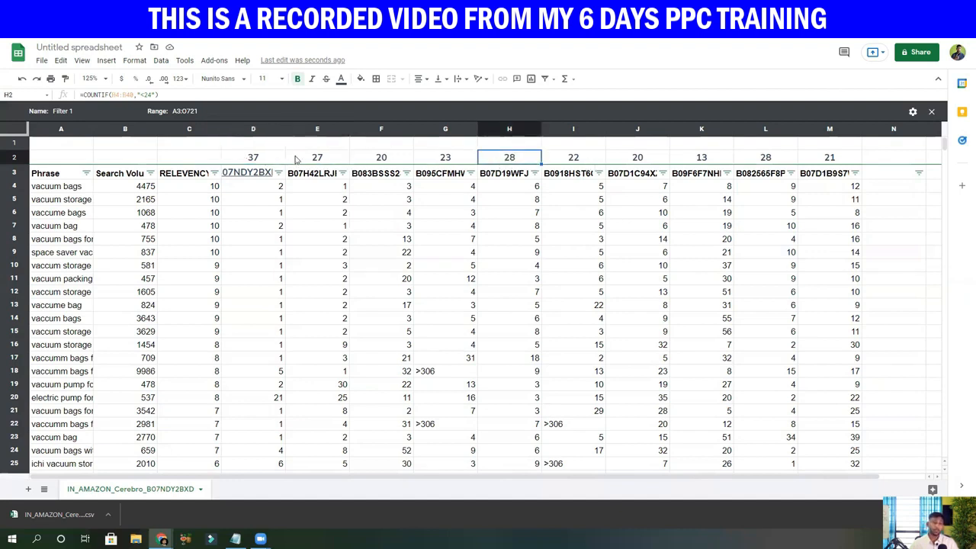
click(381, 160)
click(454, 157)
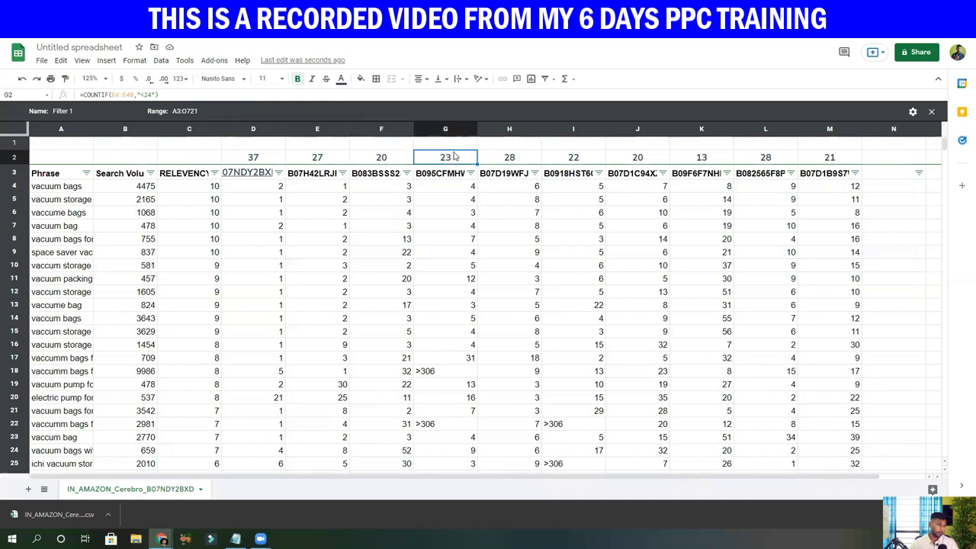
click(730, 161)
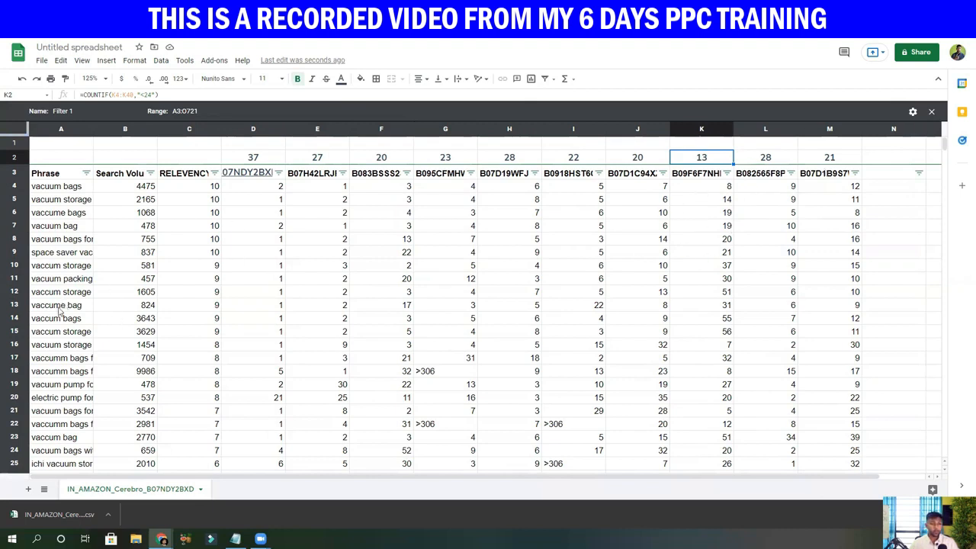
Enter =D2/37 in D1 and format the result as a percentage
click(260, 146)
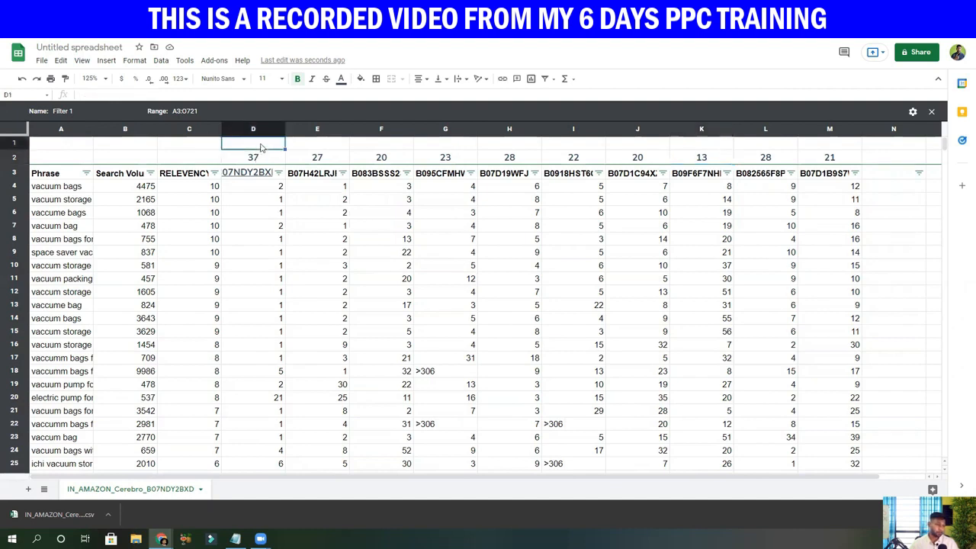
text(=)
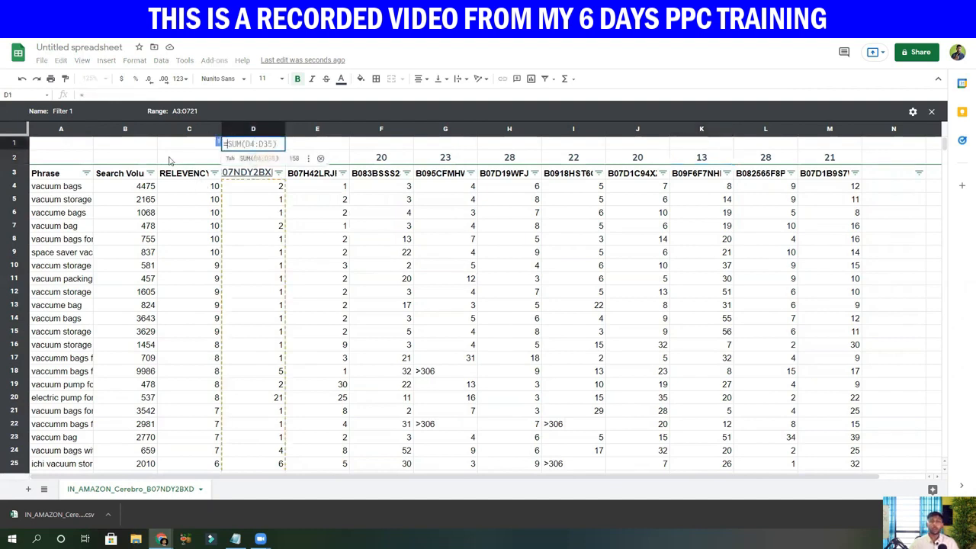
click(200, 150)
click(248, 158)
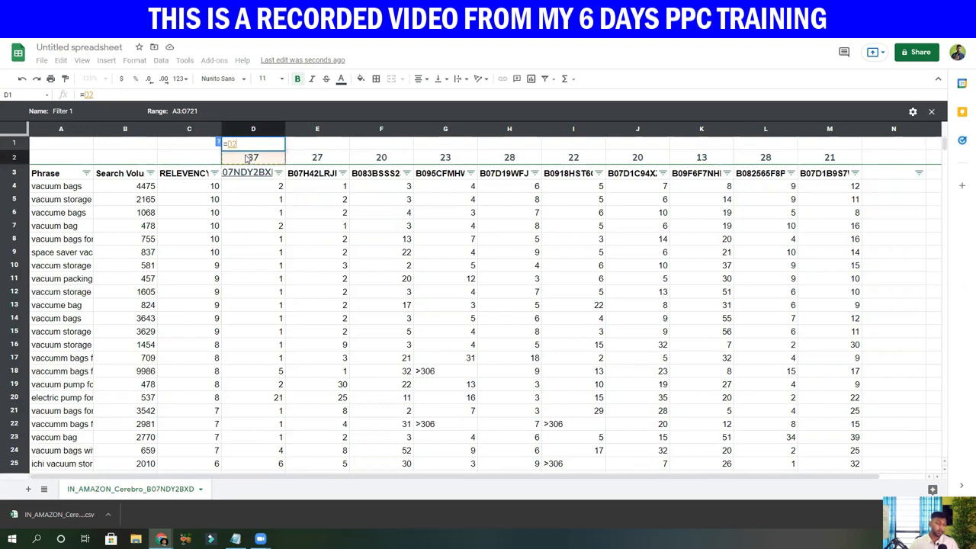
text(/37)
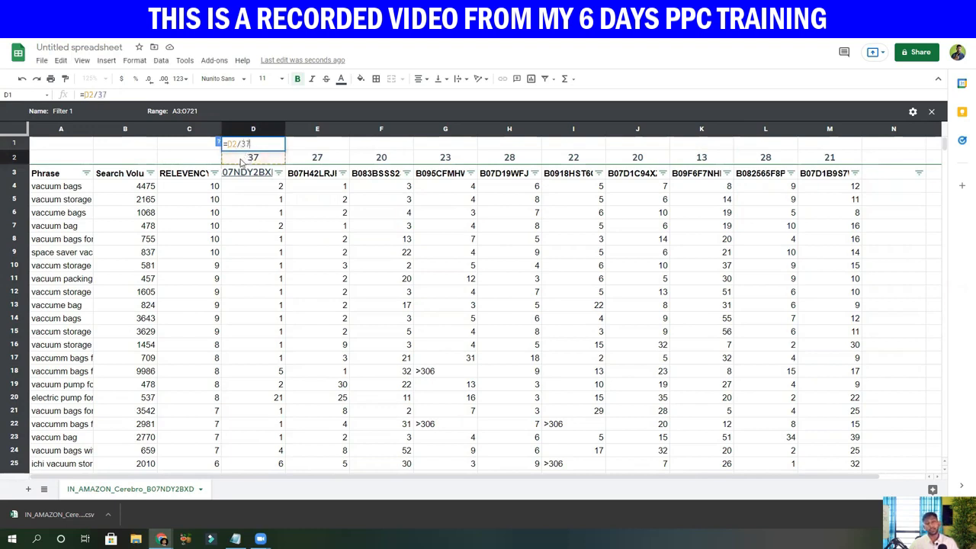
key(Return)
key(Up)
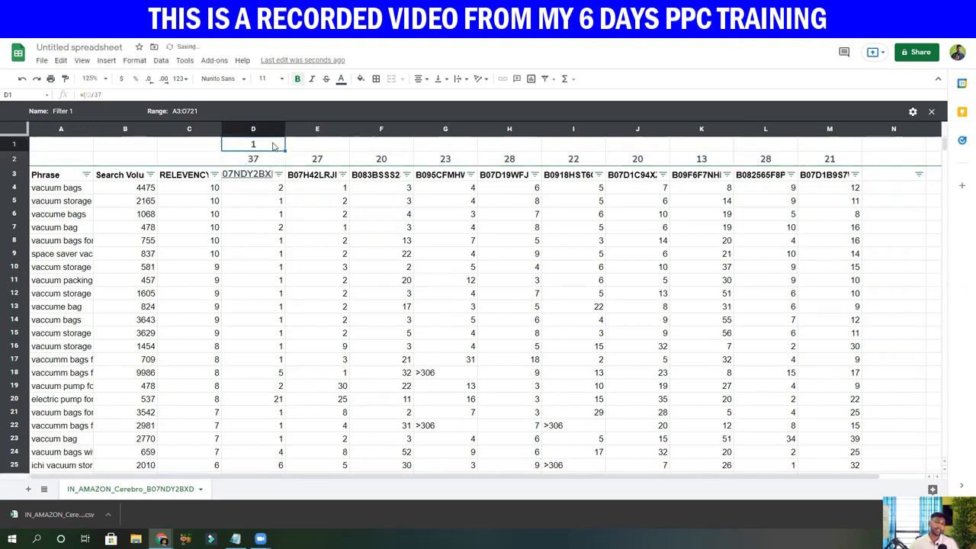
click(135, 78)
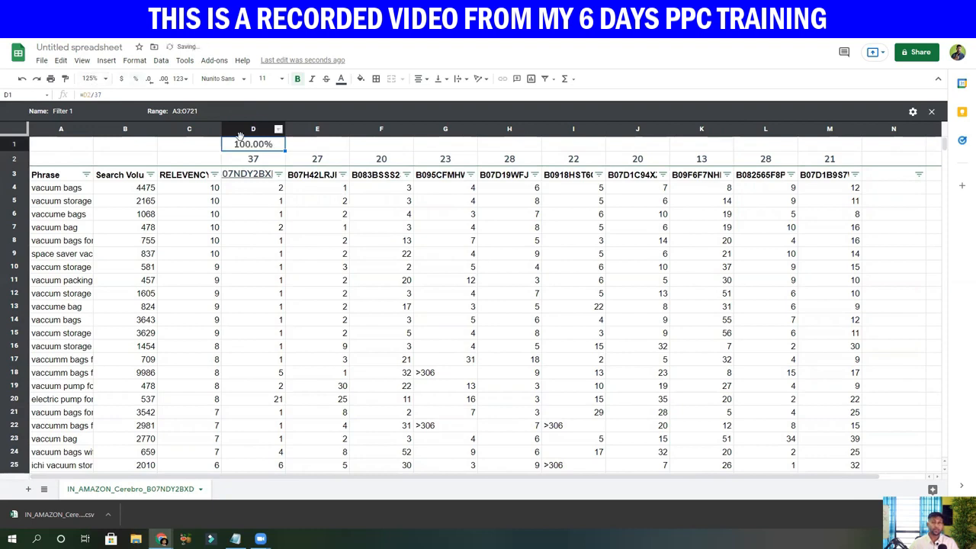
Fill the percentage formula from D1 across to M1 and check the results of the first few products
drag(283, 151, 830, 155)
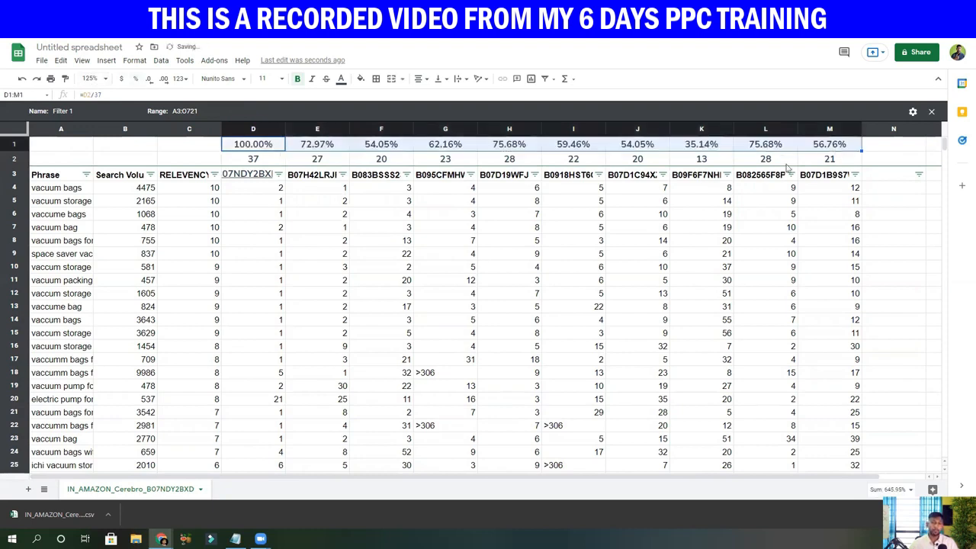
click(258, 150)
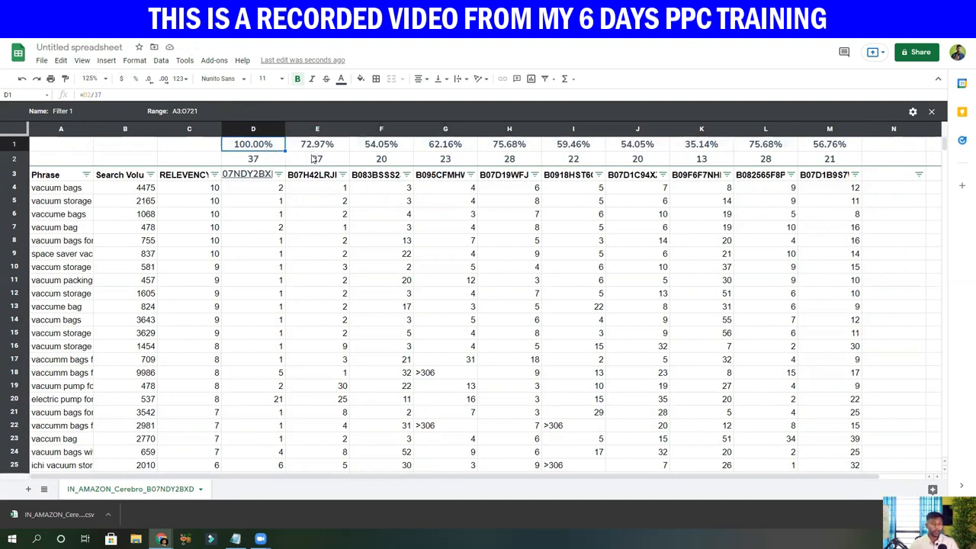
click(311, 150)
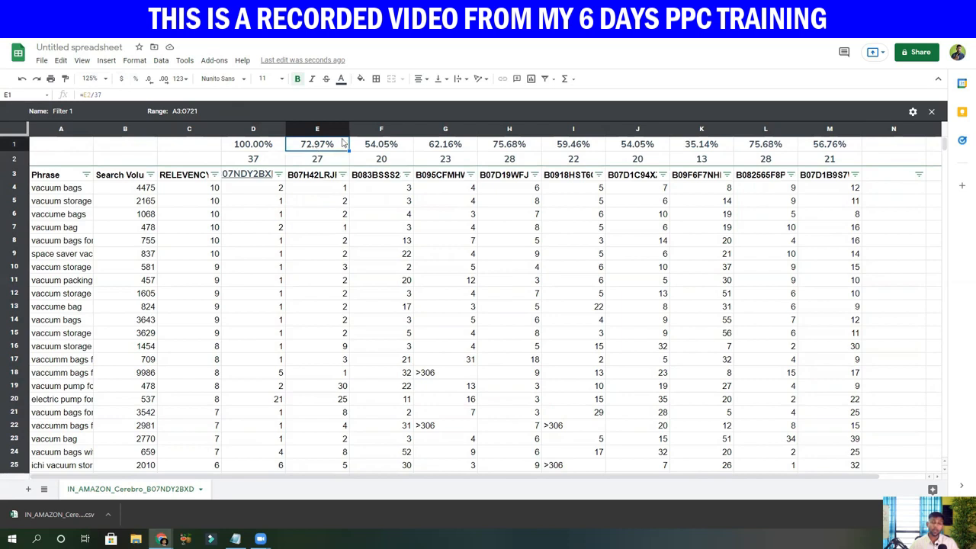
click(390, 146)
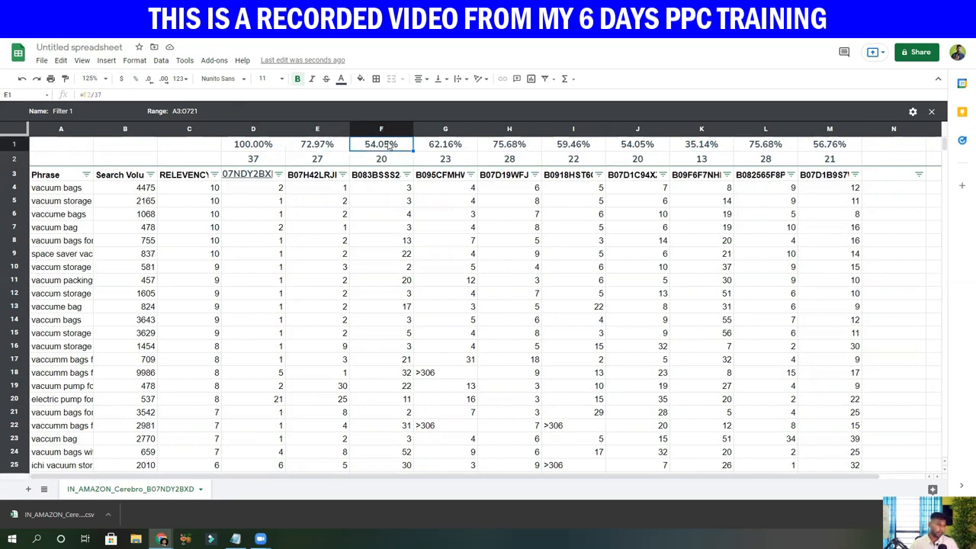
click(440, 152)
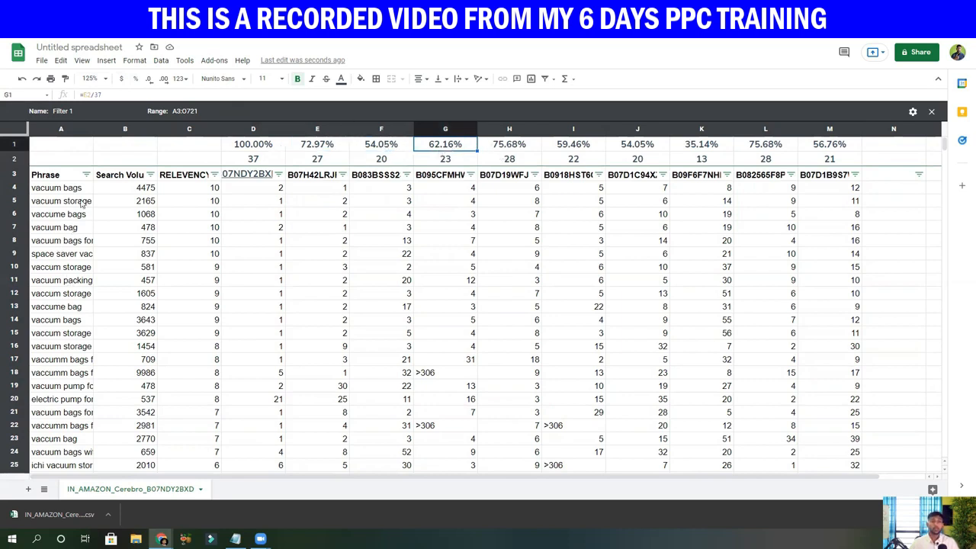
Compare the phrases in column A with the products' keyword counts in row 2 and percentages in row 1
drag(83, 189, 77, 236)
scroll(164, 313, up, 6)
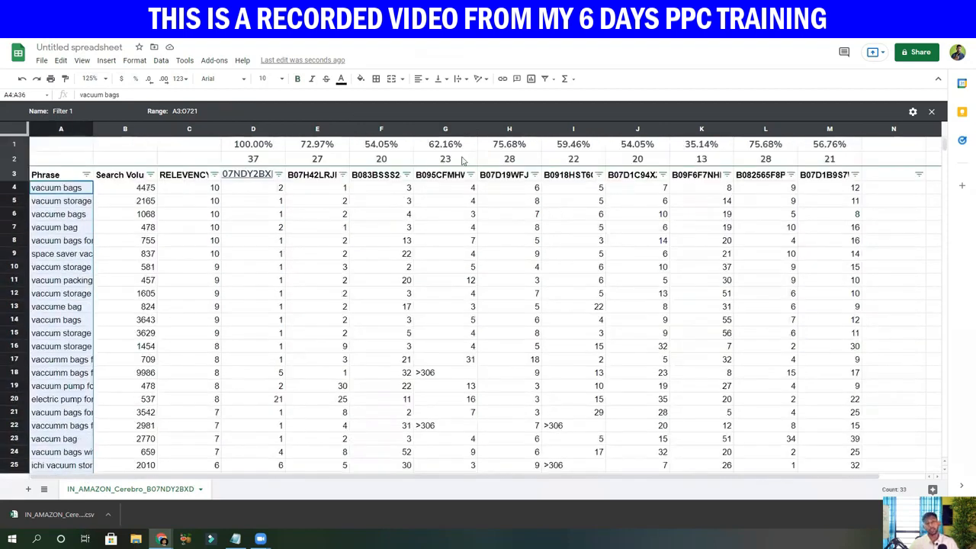
click(461, 160)
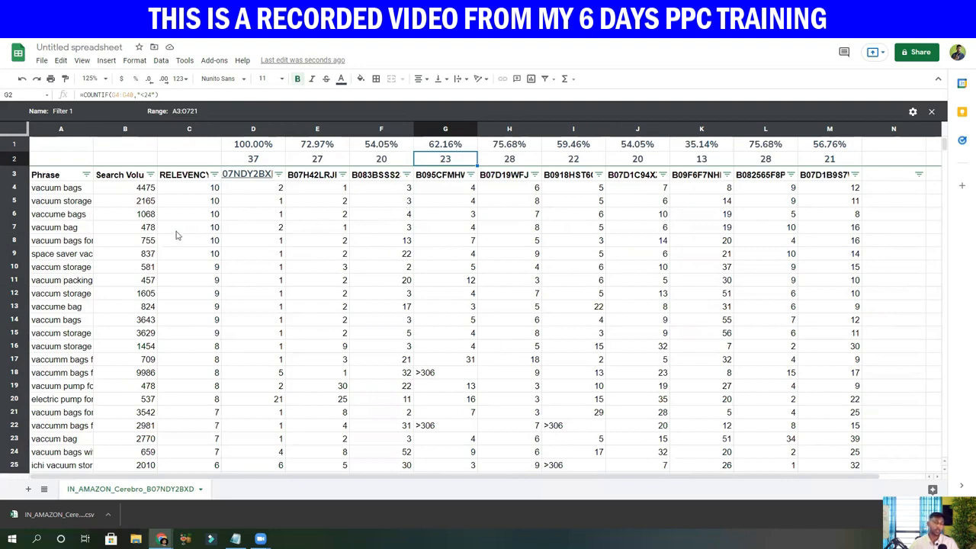
click(56, 190)
scroll(61, 343, down, 1)
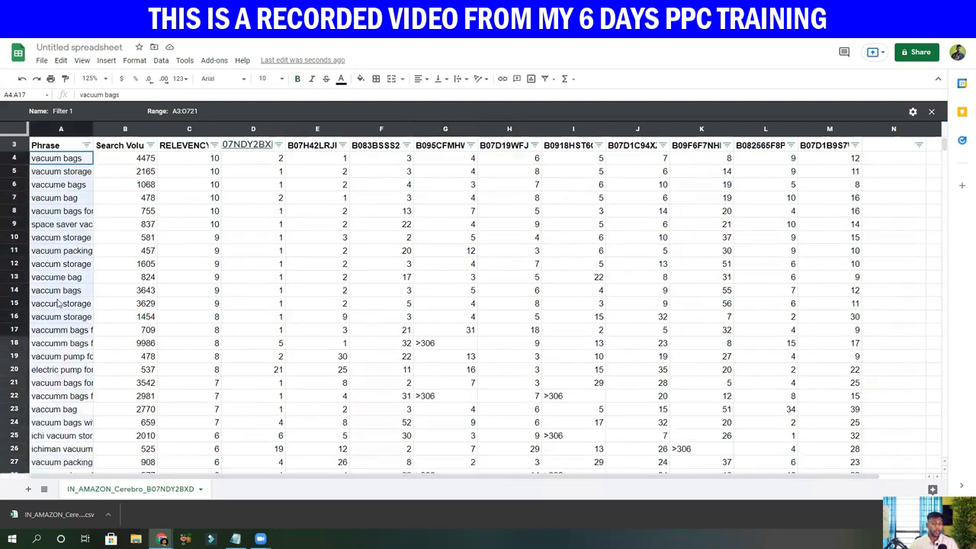
scroll(247, 233, up, 1)
click(327, 254)
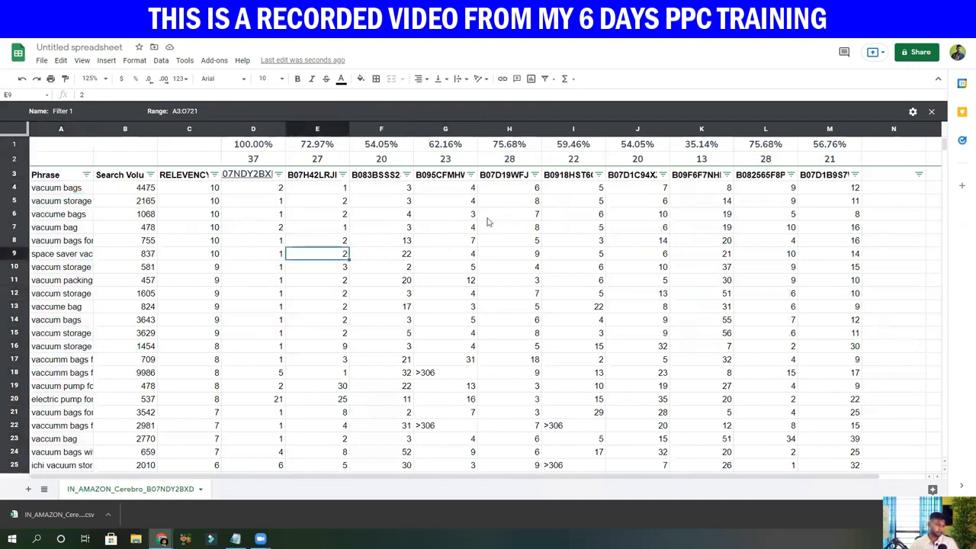
click(260, 145)
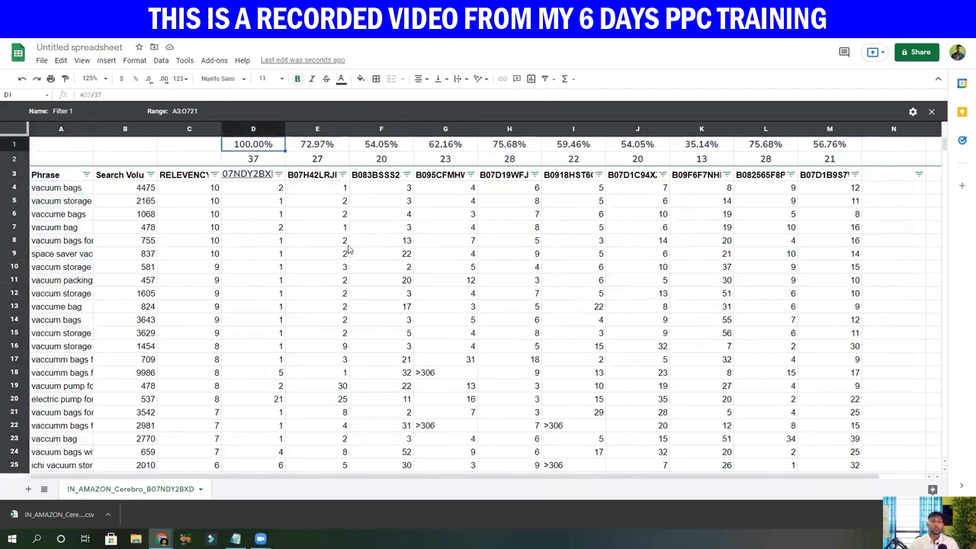
click(250, 175)
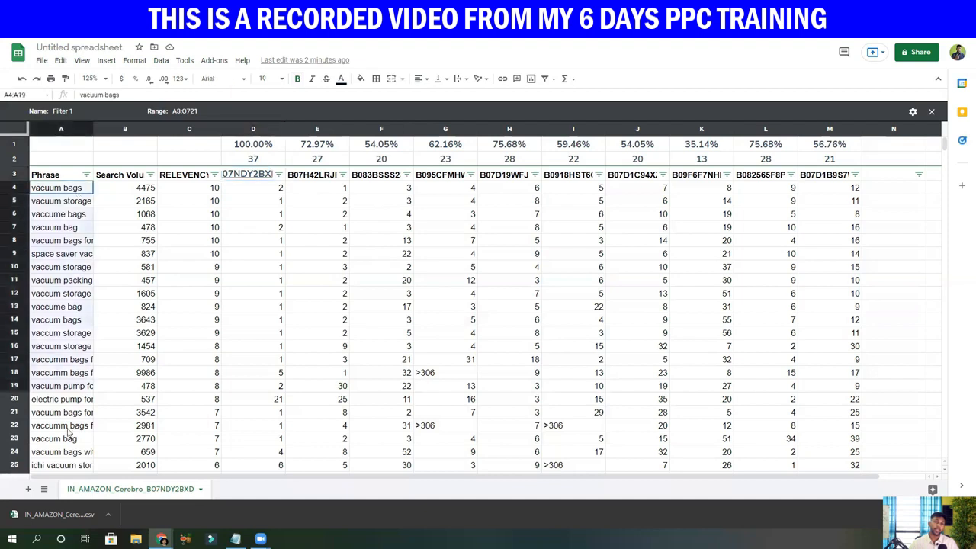
click(314, 160)
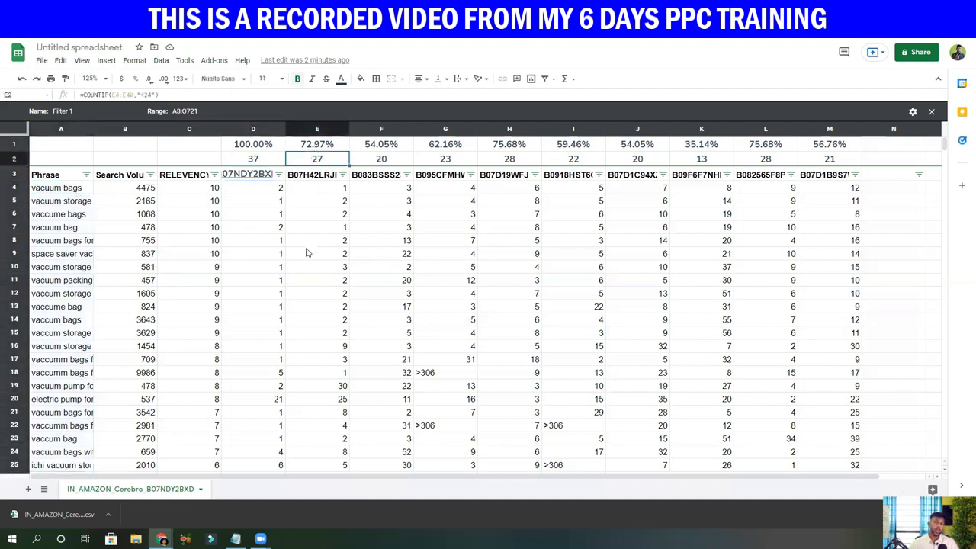
Fill the product columns D, E, H and L with red
click(232, 131)
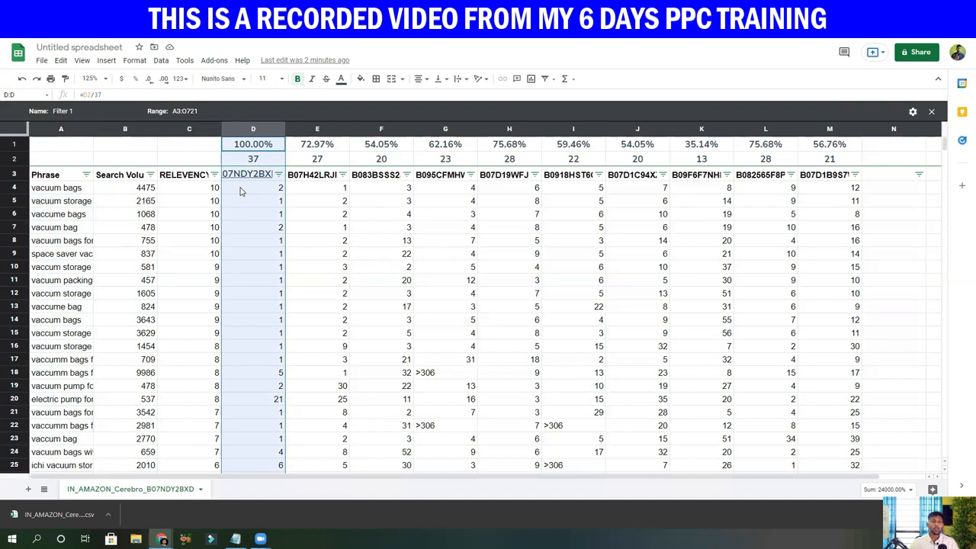
click(361, 79)
click(375, 127)
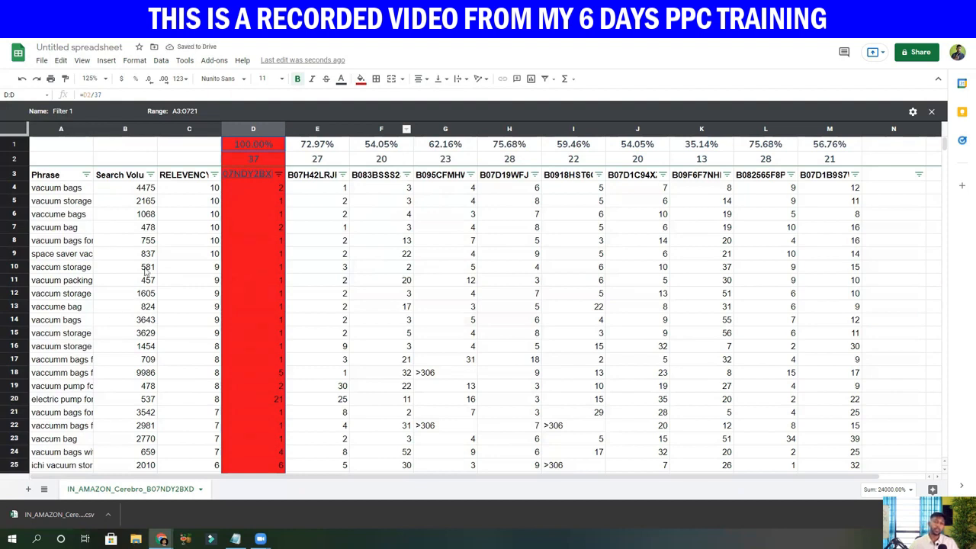
click(300, 127)
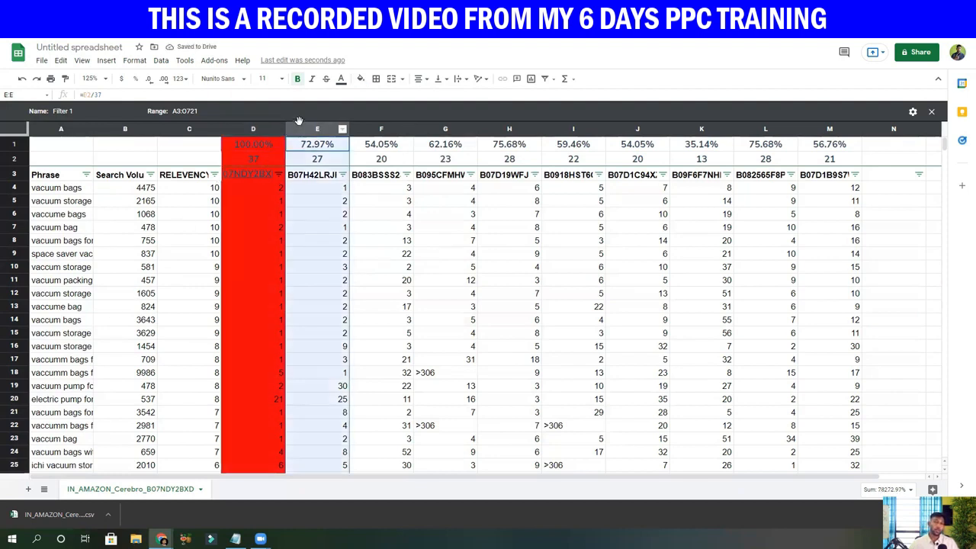
ctrl+click(501, 127)
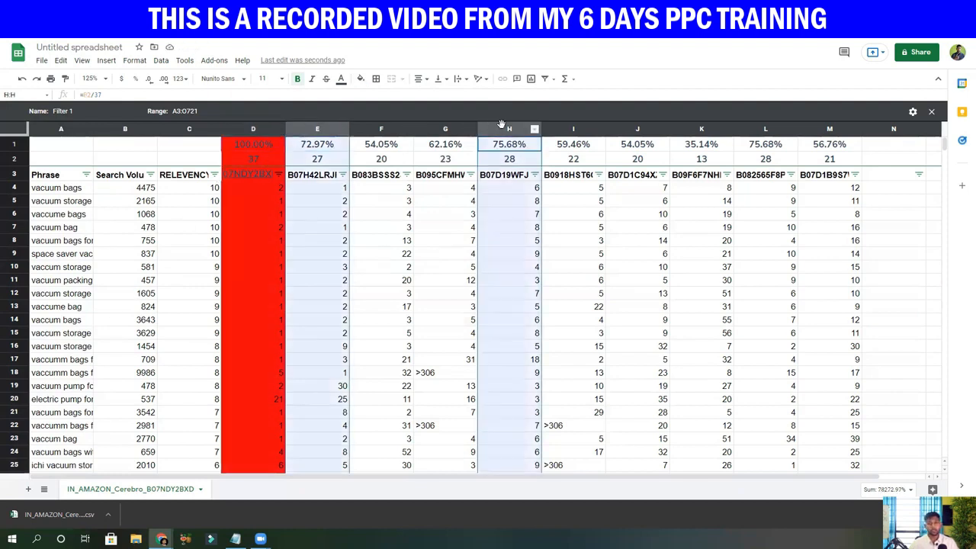
ctrl+click(749, 127)
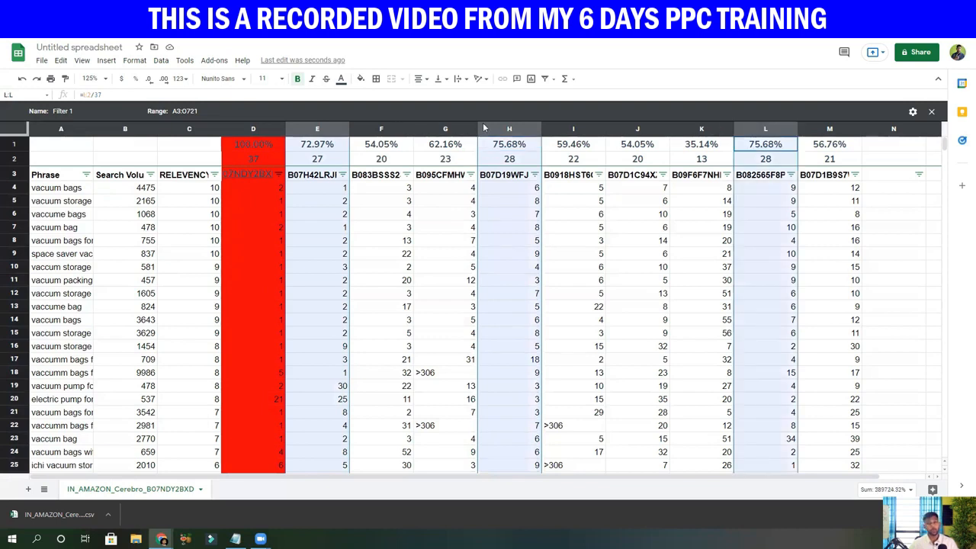
click(360, 78)
click(377, 126)
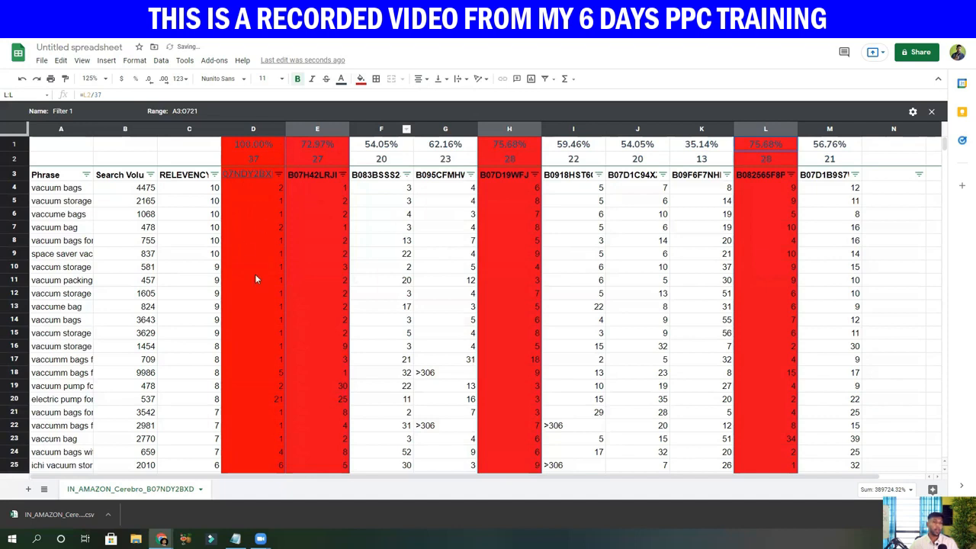
click(282, 214)
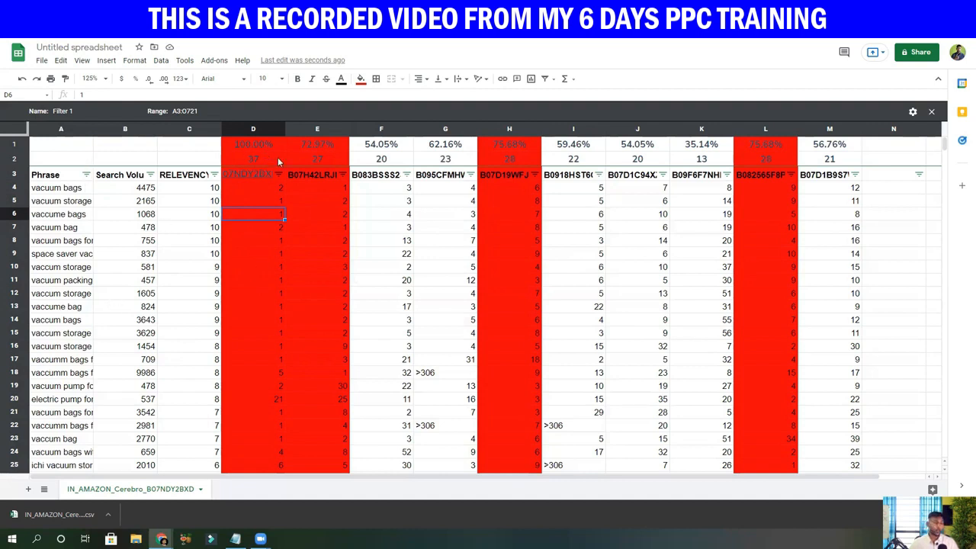
Fill the product columns F, G, I, J and M with orange
click(423, 203)
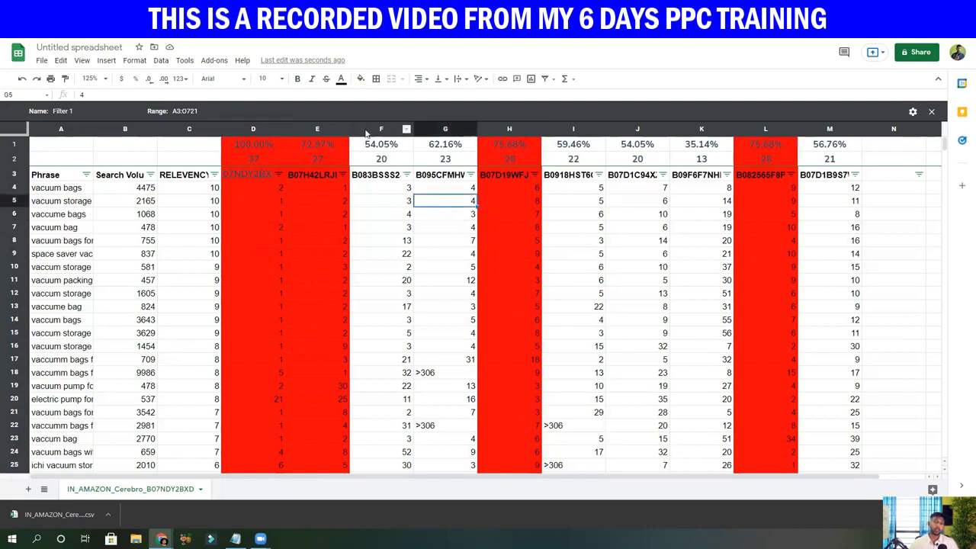
click(368, 128)
ctrl+click(436, 129)
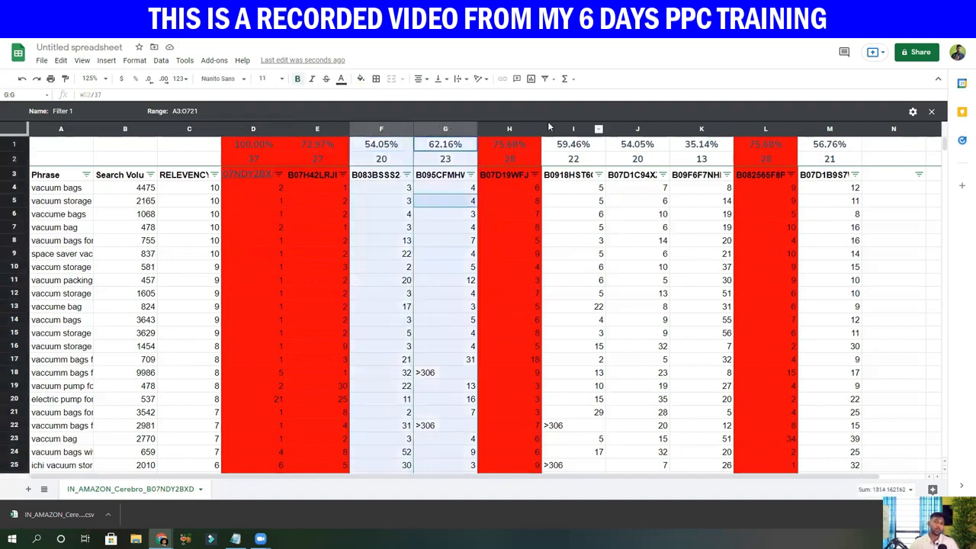
ctrl+click(563, 128)
ctrl+click(650, 128)
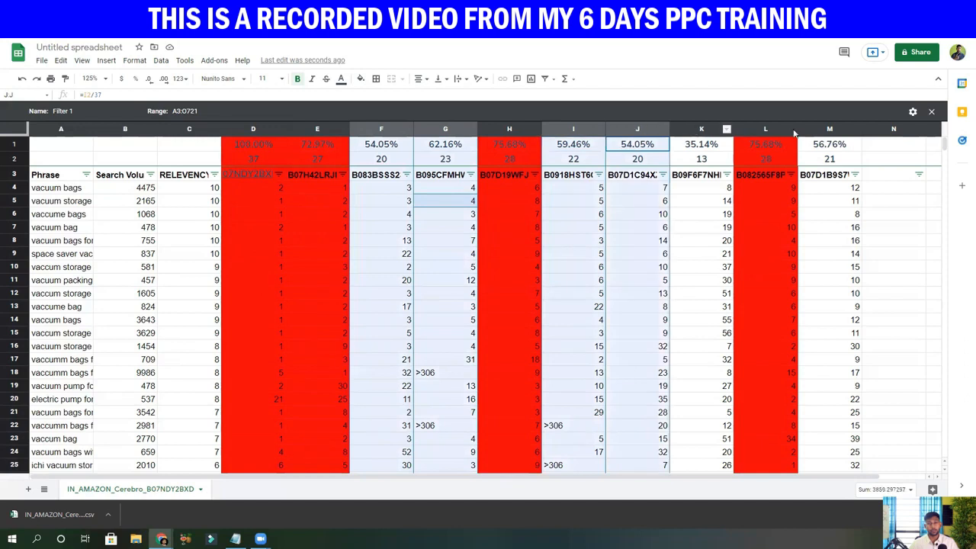
ctrl+click(831, 128)
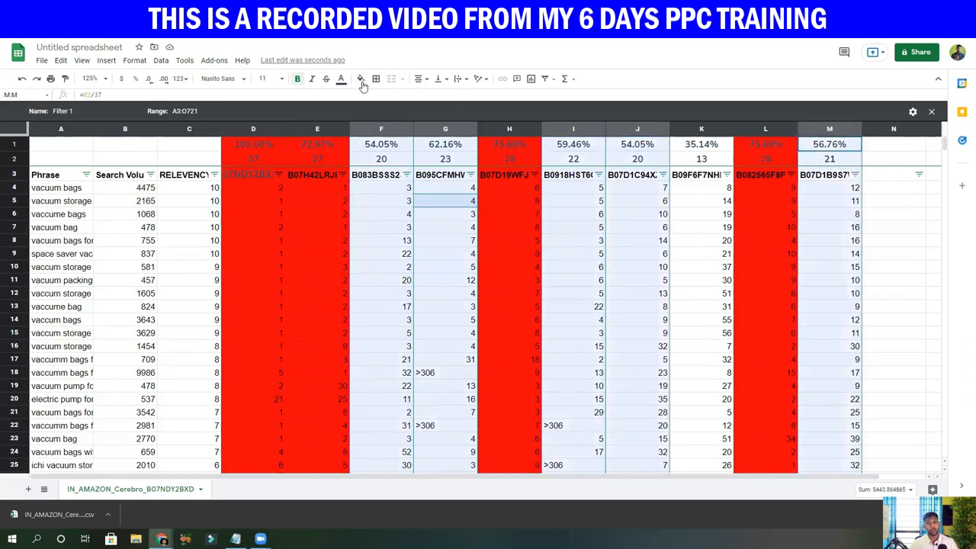
click(360, 78)
click(390, 127)
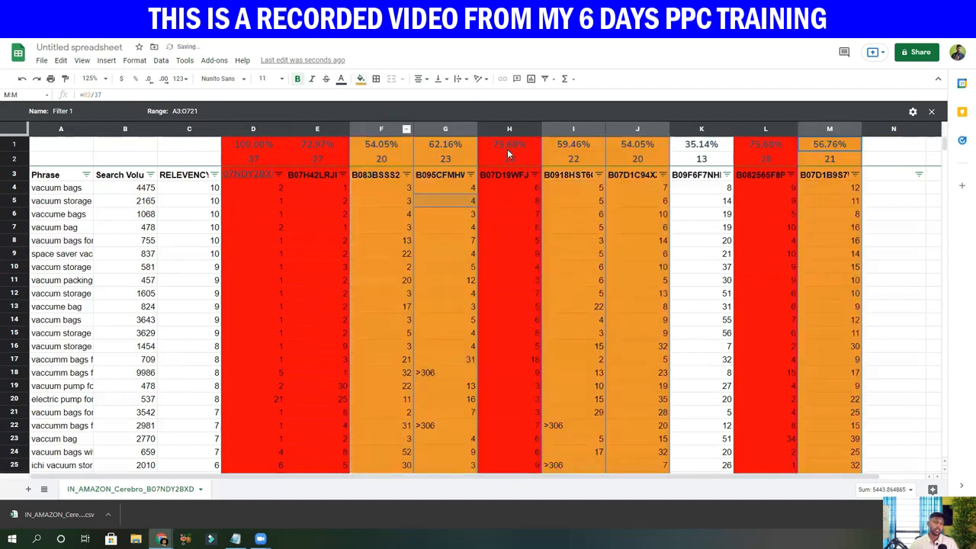
Fill the product column K with green
click(680, 130)
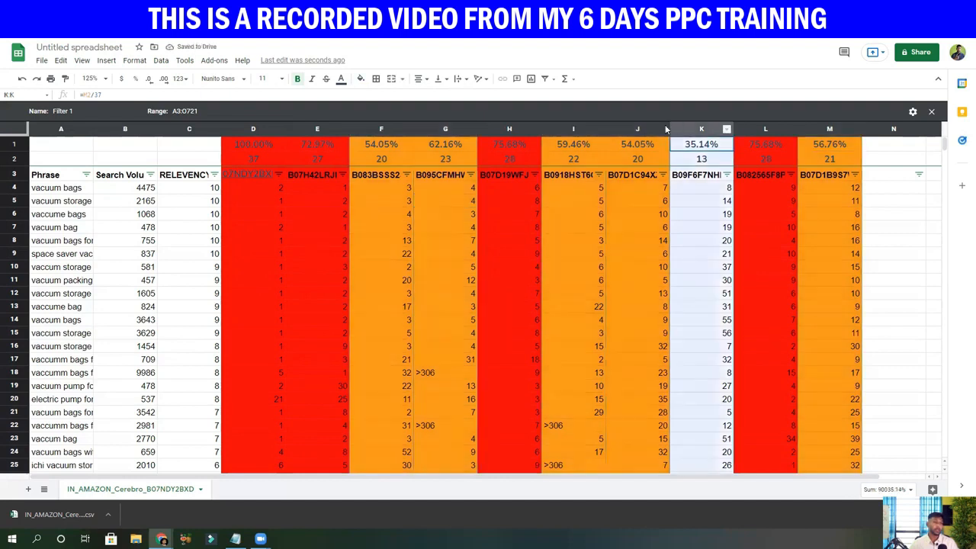
click(703, 227)
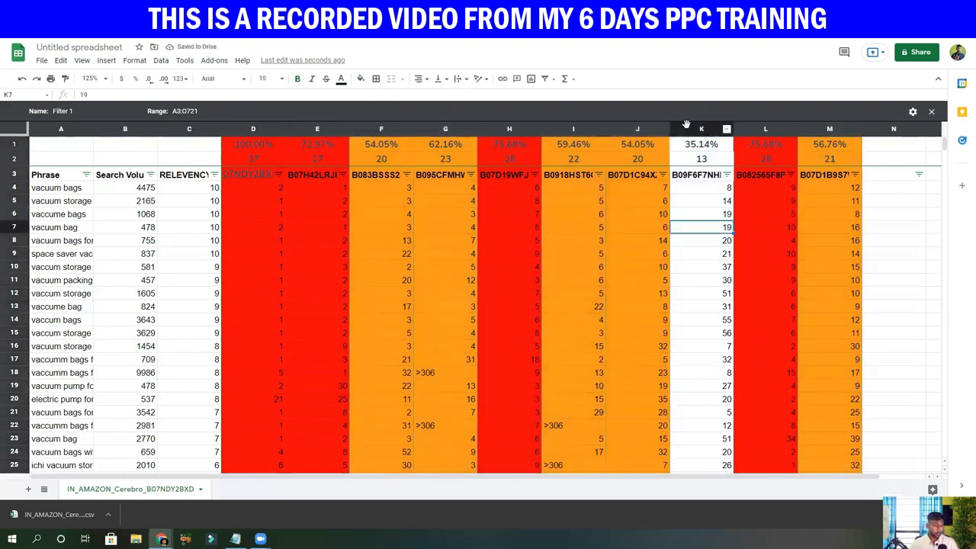
click(692, 128)
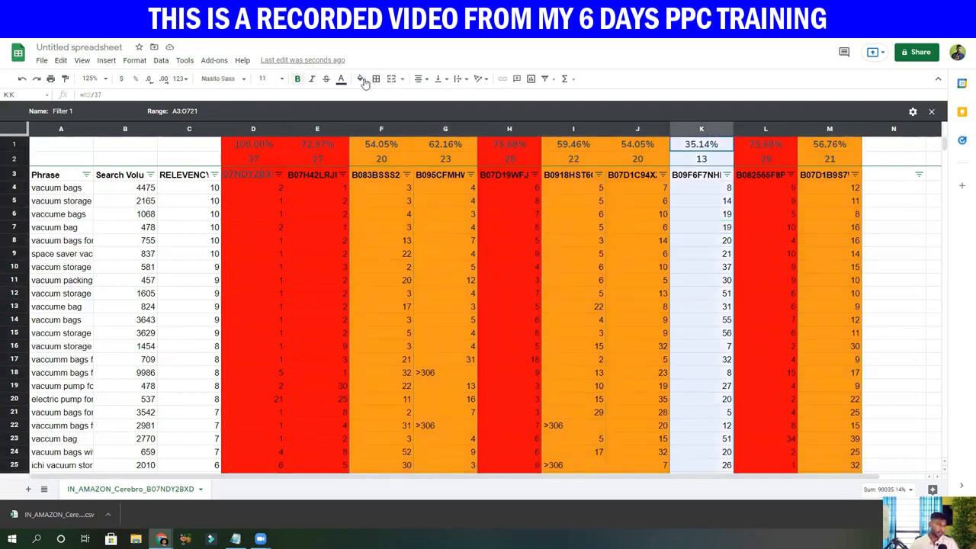
click(360, 78)
click(410, 136)
click(699, 251)
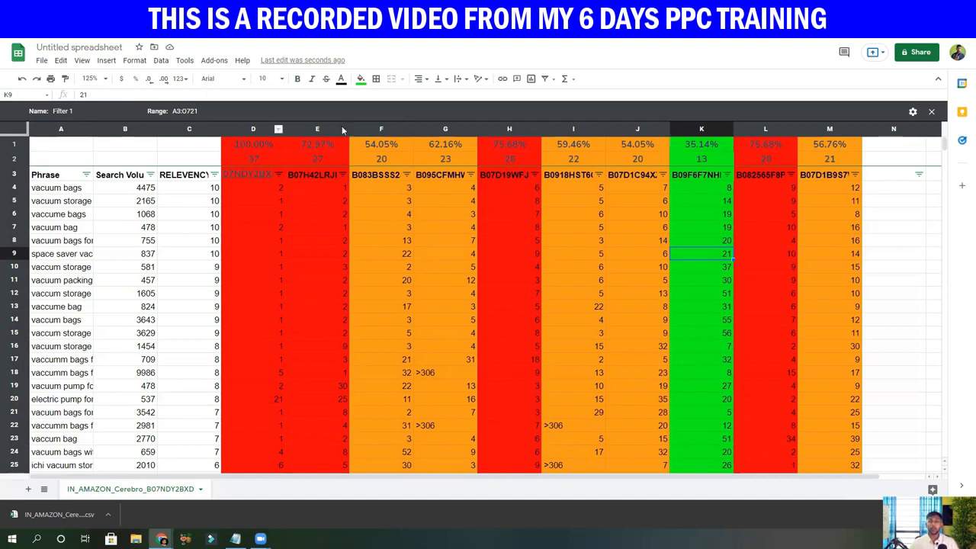
Try deleting the red and orange product columns D to J and L to M, and undo the deletion
drag(341, 130, 623, 119)
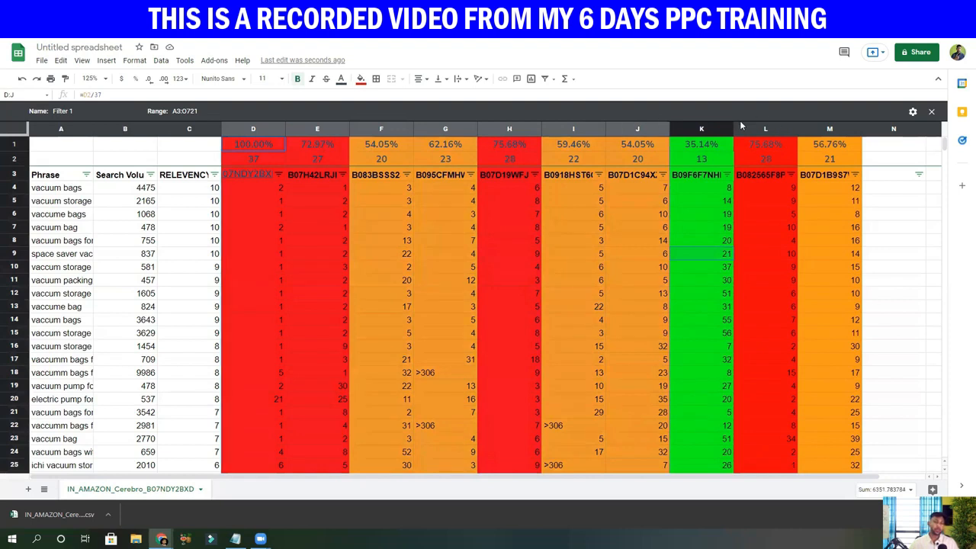
drag(763, 128, 845, 130)
right_click(844, 135)
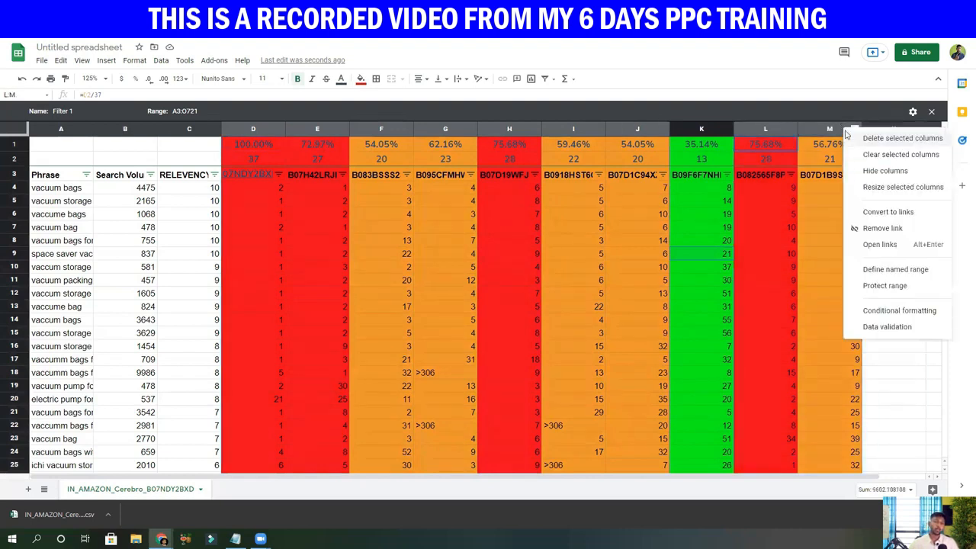
click(869, 139)
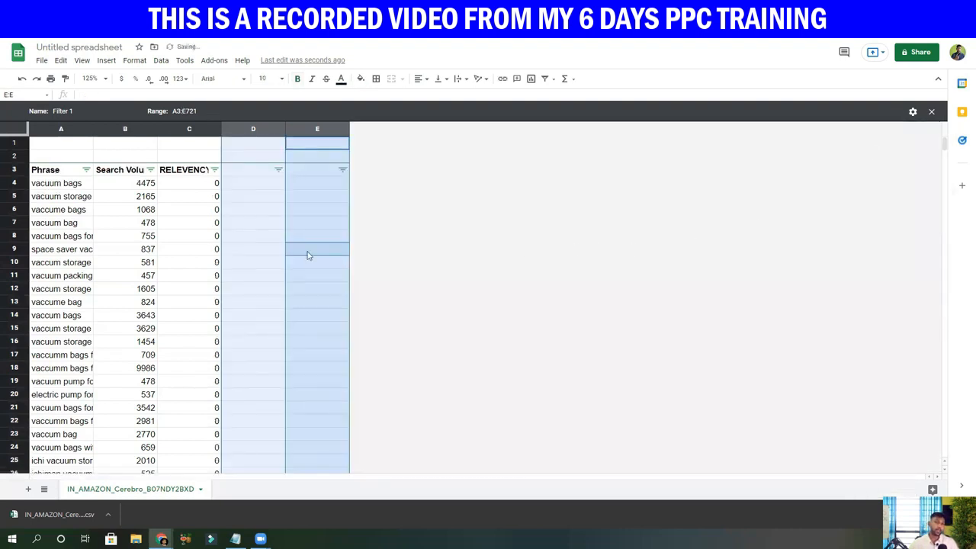
key(ctrl+z)
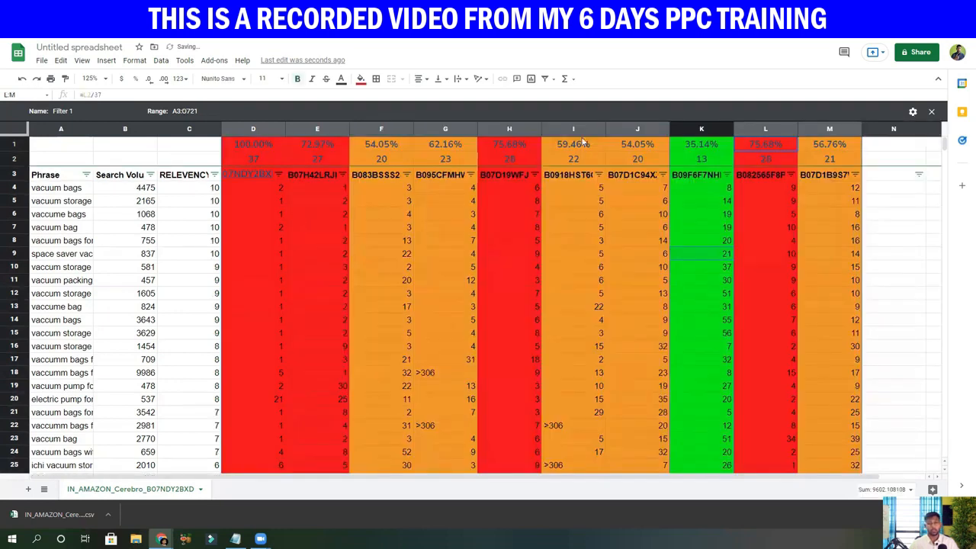